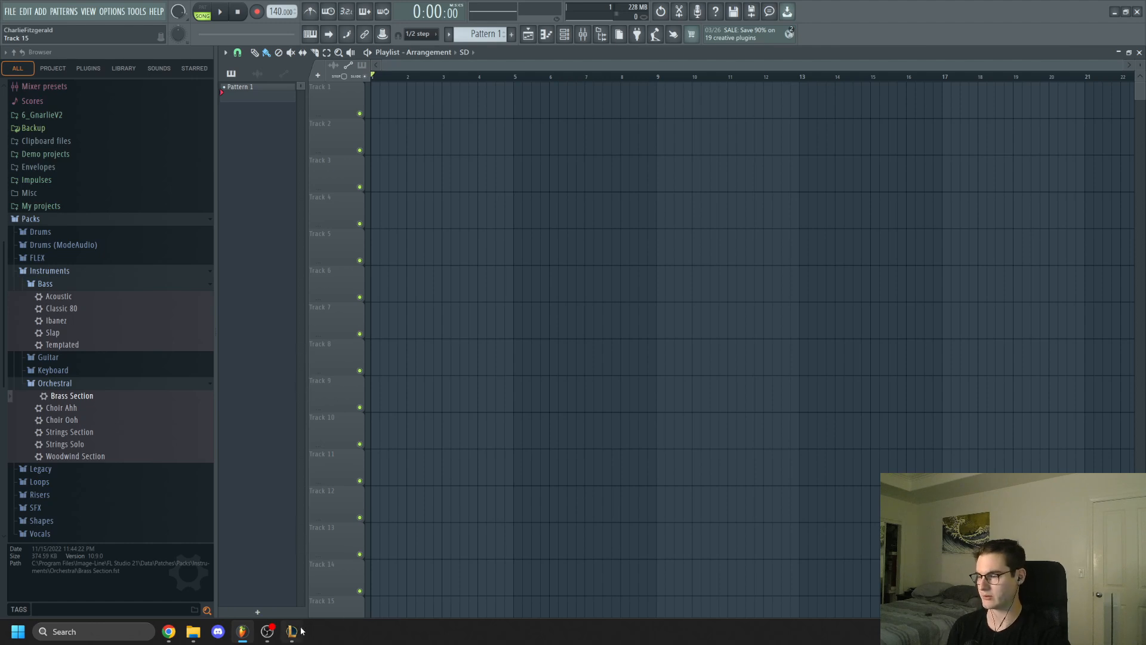
# Switch to the League of Legends practice game and cast the champion's abilities while moving around the target dummy.
pyautogui.click(300, 630)
pyautogui.rightClick(849, 162)
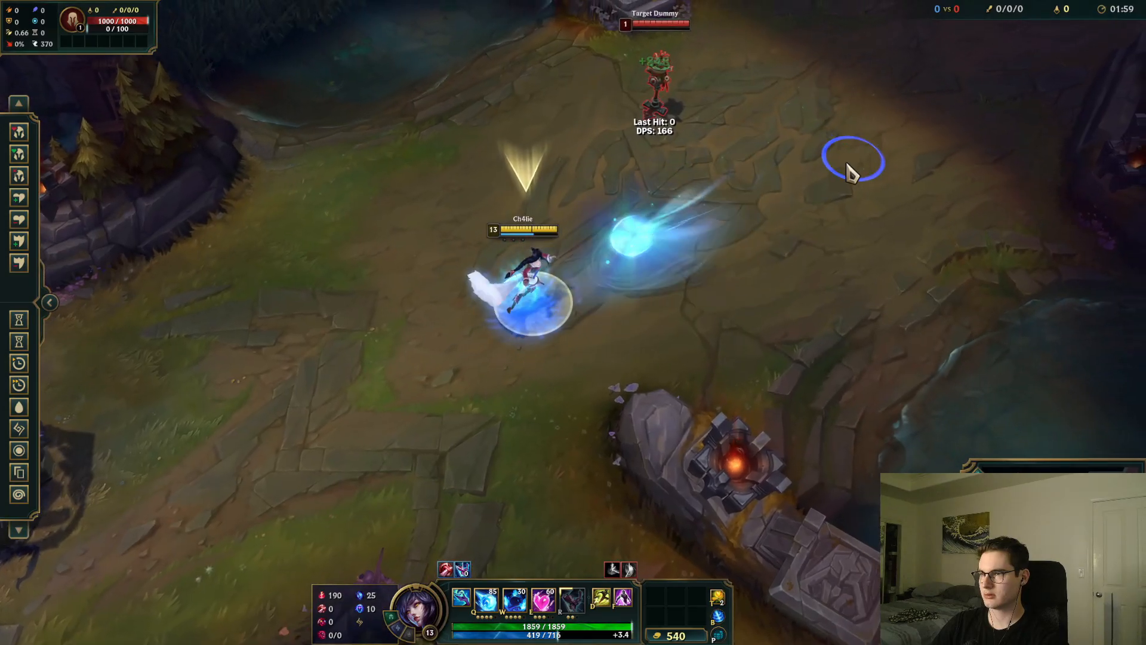
pyautogui.rightClick(786, 257)
pyautogui.press('e')
pyautogui.rightClick(501, 344)
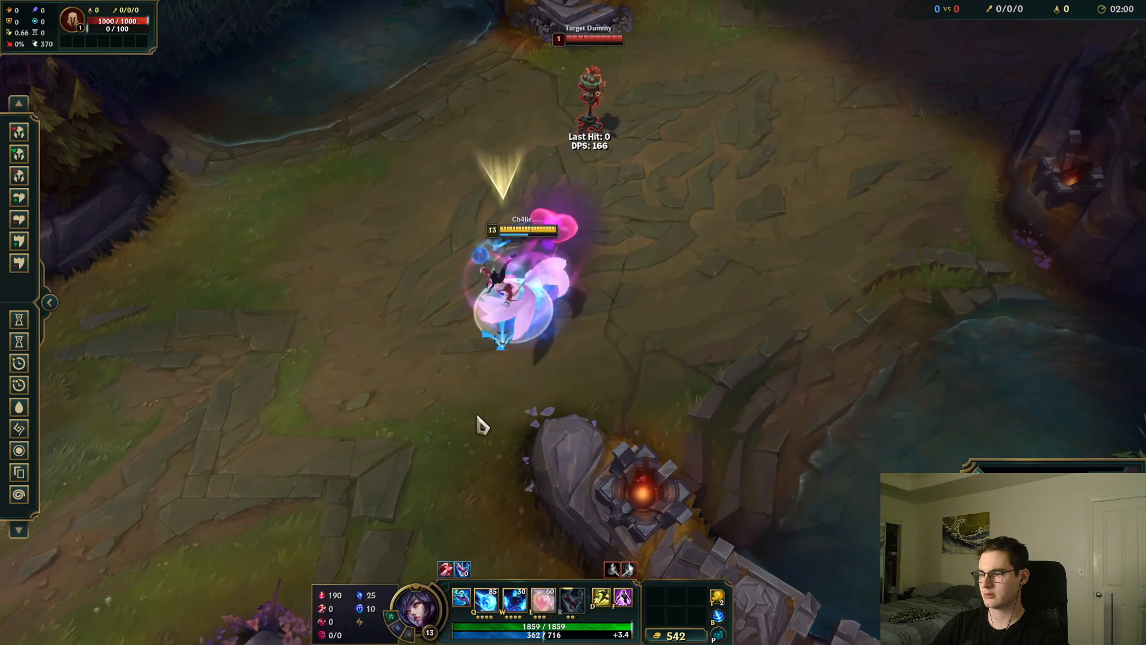
pyautogui.rightClick(444, 335)
pyautogui.press('w')
pyautogui.rightClick(664, 164)
pyautogui.rightClick(676, 378)
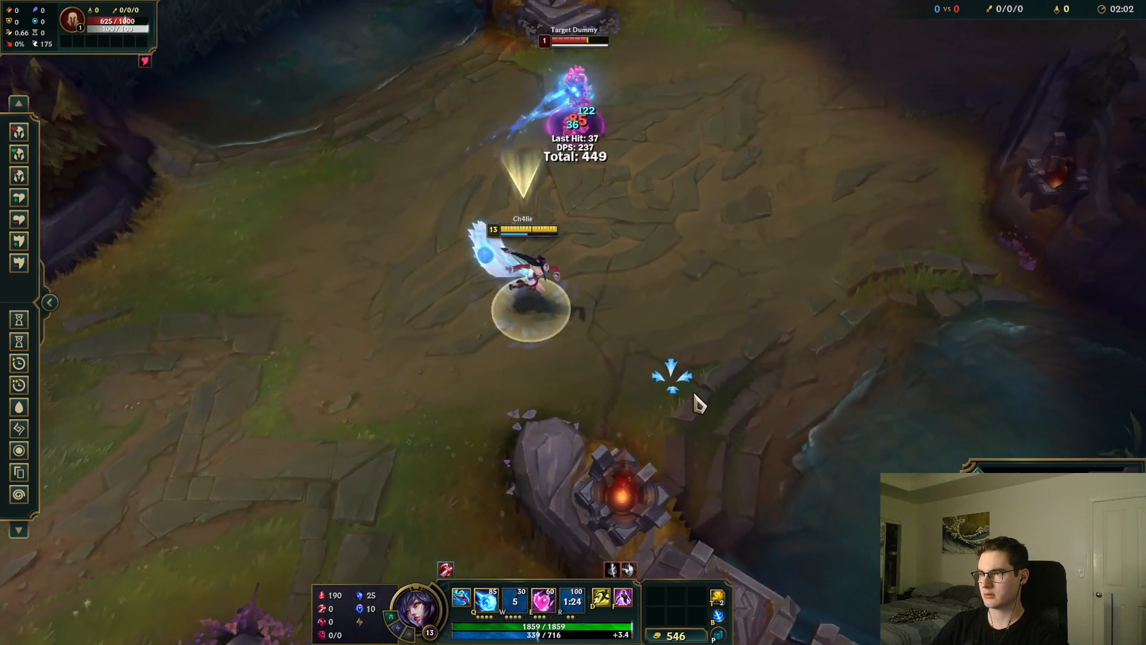
pyautogui.rightClick(694, 347)
pyautogui.press('r')
pyautogui.rightClick(493, 179)
pyautogui.rightClick(461, 174)
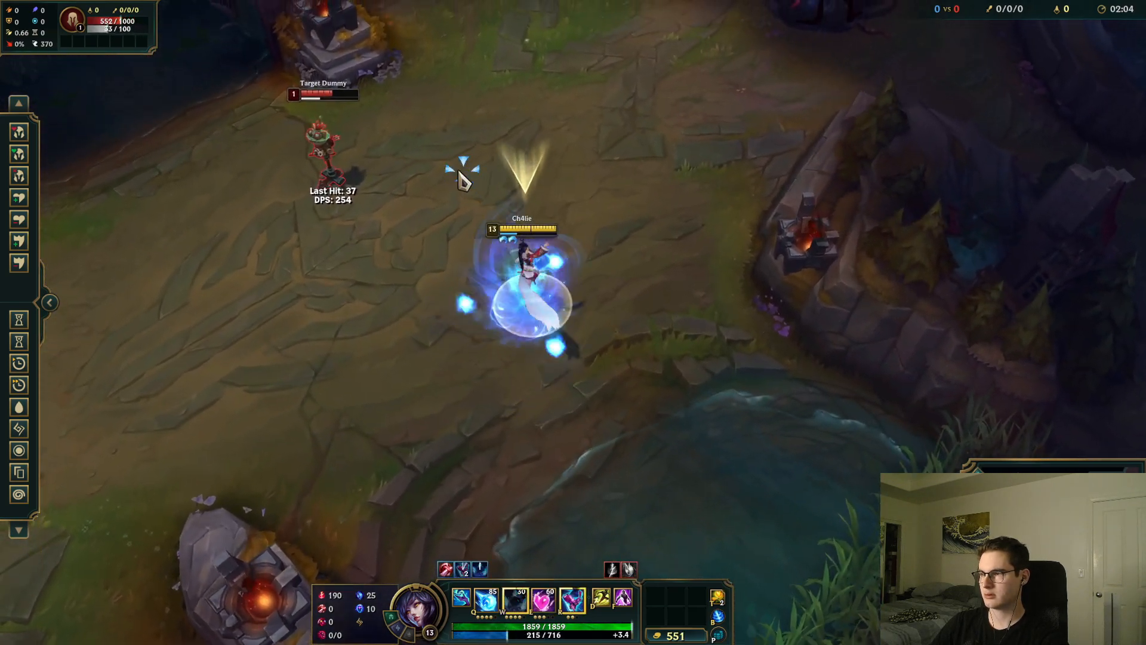
pyautogui.rightClick(599, 463)
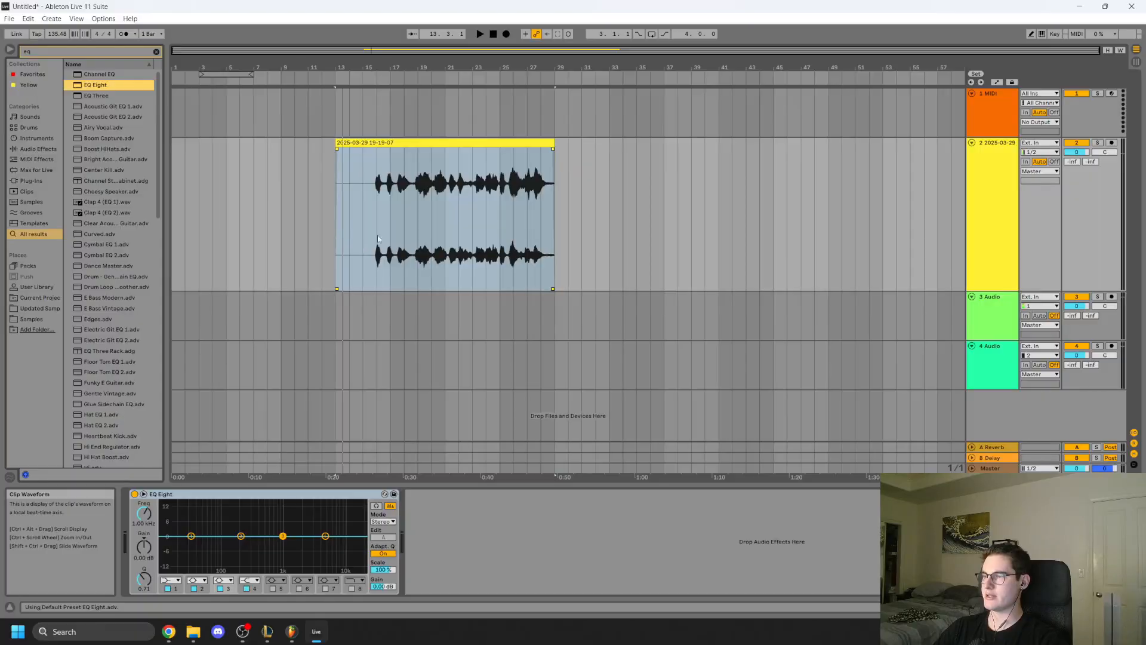
# In Ableton Live, examine the waveform of the recorded clip around its first sounds at bar 16.
pyautogui.click(376, 212)
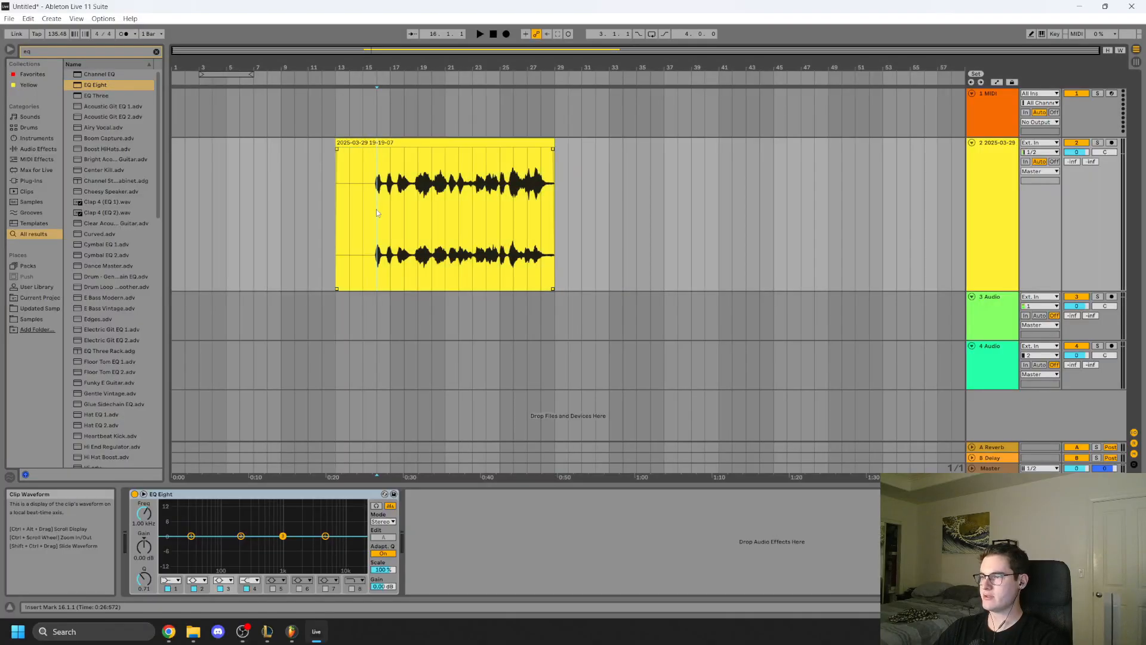
pyautogui.scroll(8, 377, 212)
pyautogui.scroll(-10, 494, 233)
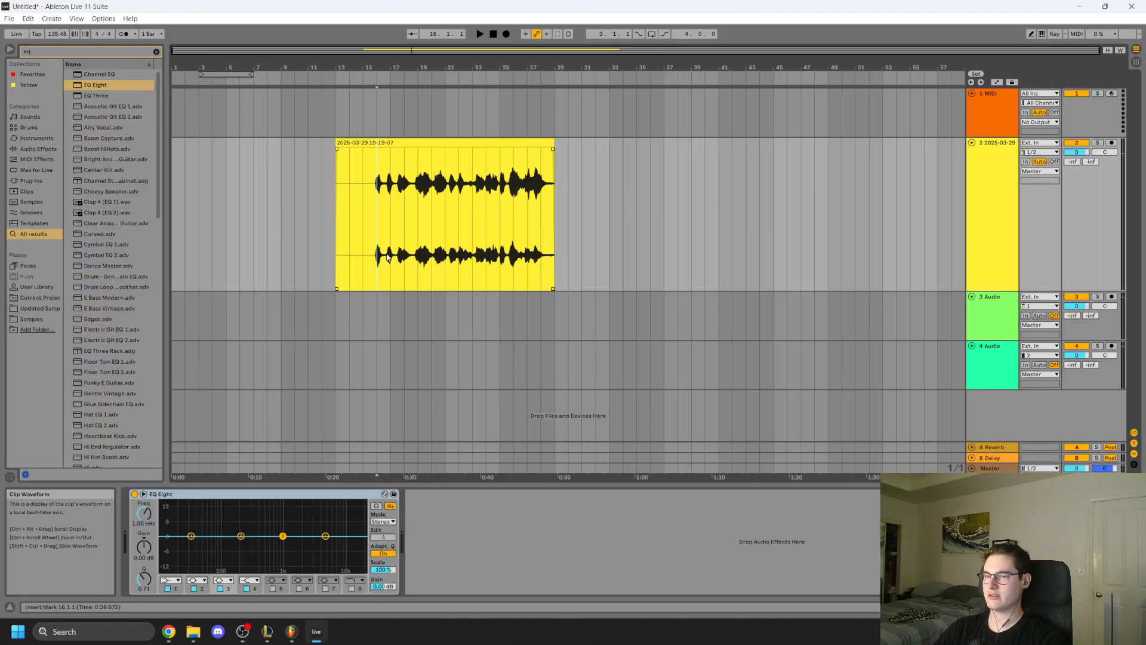
pyautogui.scroll(5, 388, 227)
pyautogui.scroll(-4, 399, 238)
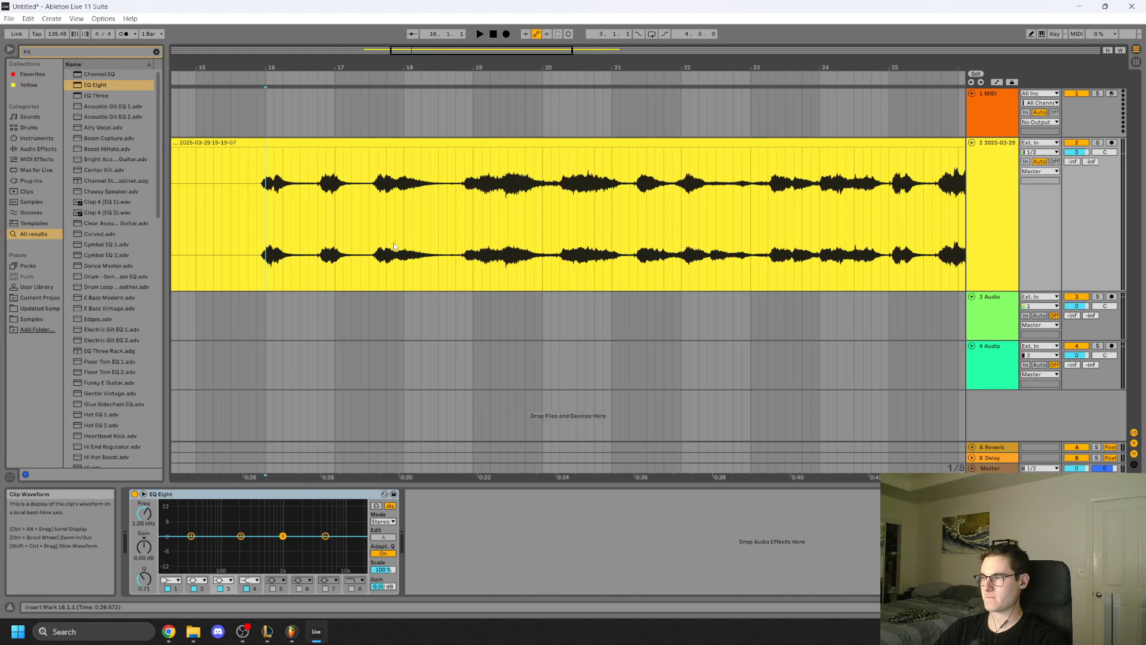
pyautogui.scroll(8, 358, 251)
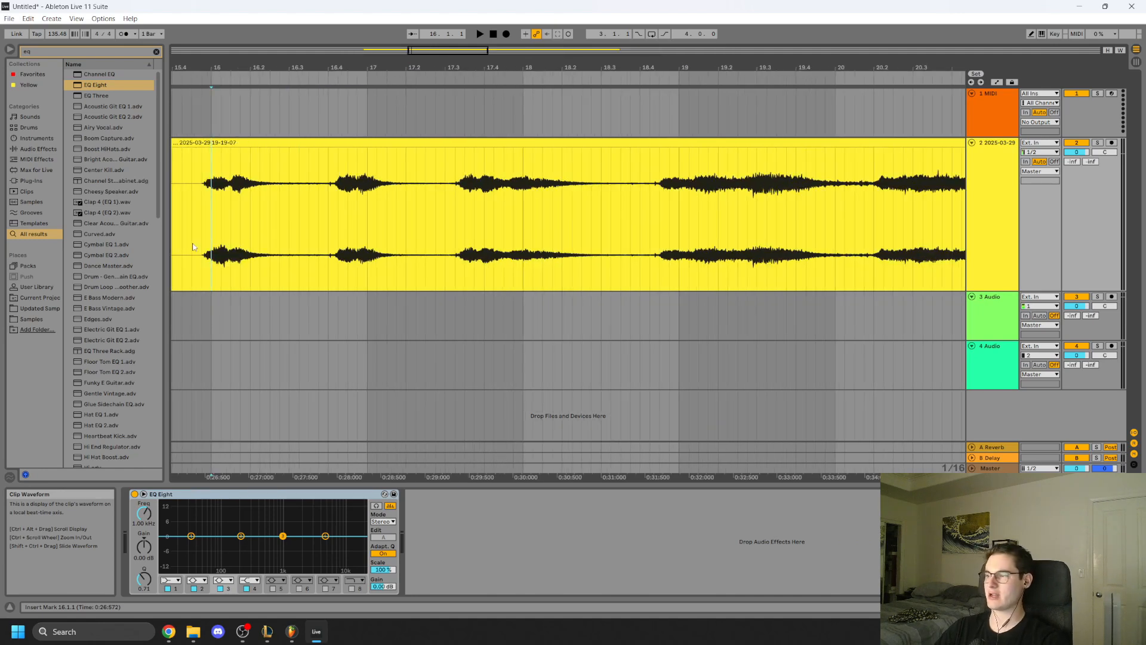
# Search the browser for "spectral" and pick the Spectral Resonator audio effect.
pyautogui.hotkey('ctrl', 'f')
pyautogui.write('spec')
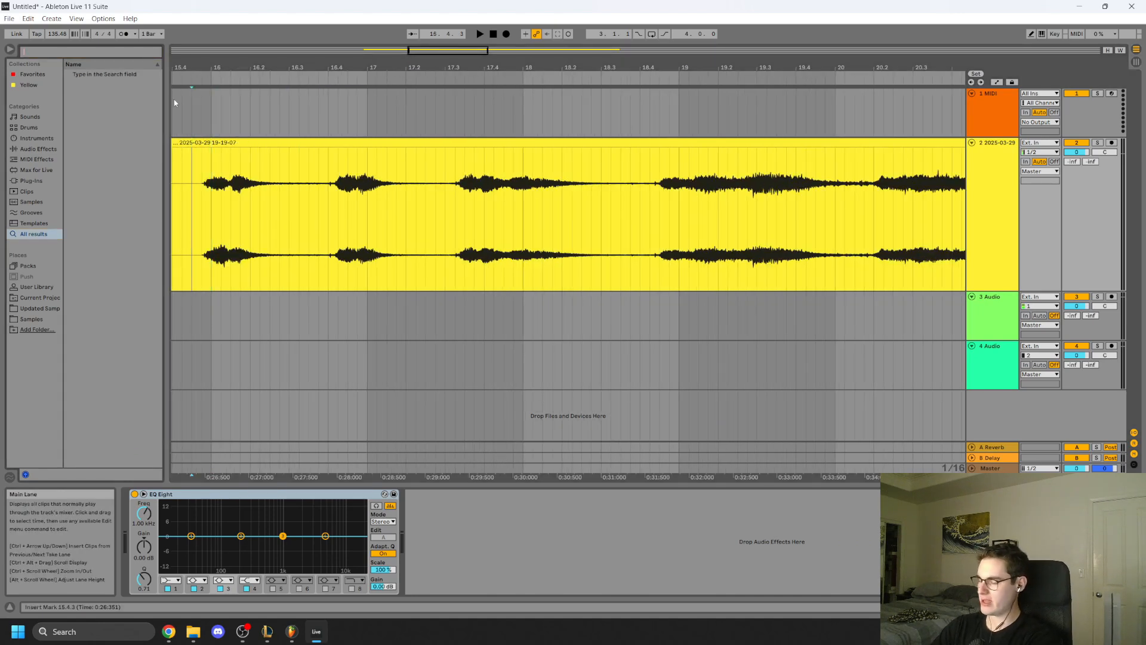
pyautogui.write('tral')
pyautogui.press('Down')
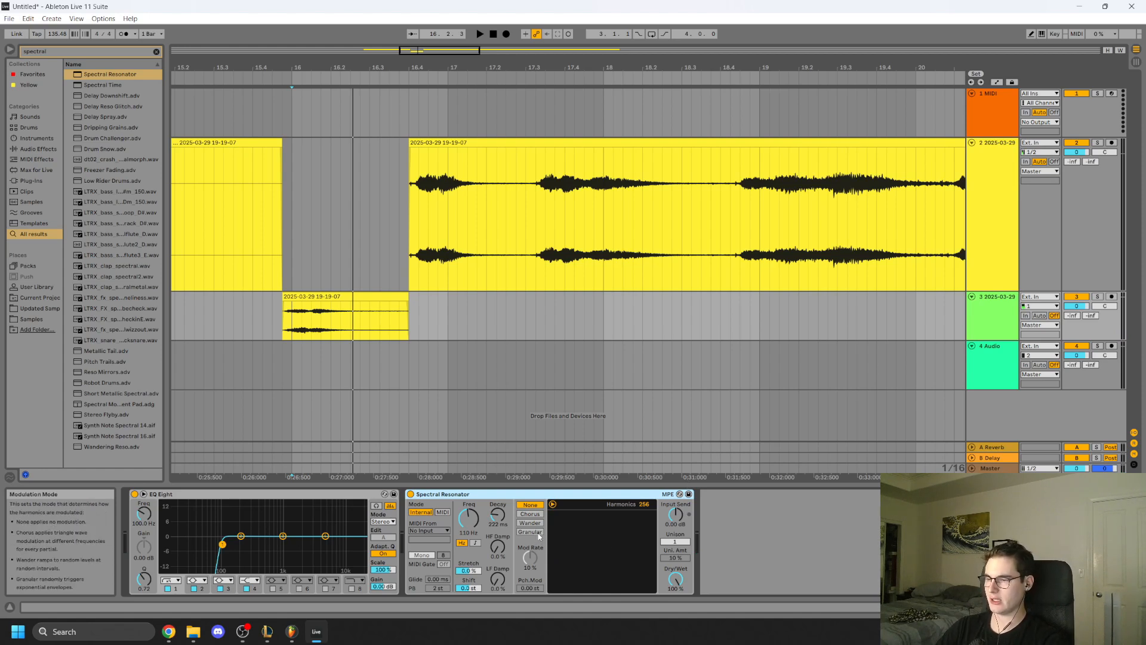
# Set Spectral Resonator's modulation mode to Granular, raise its frequency, and set Unison to 8.
pyautogui.click(530, 532)
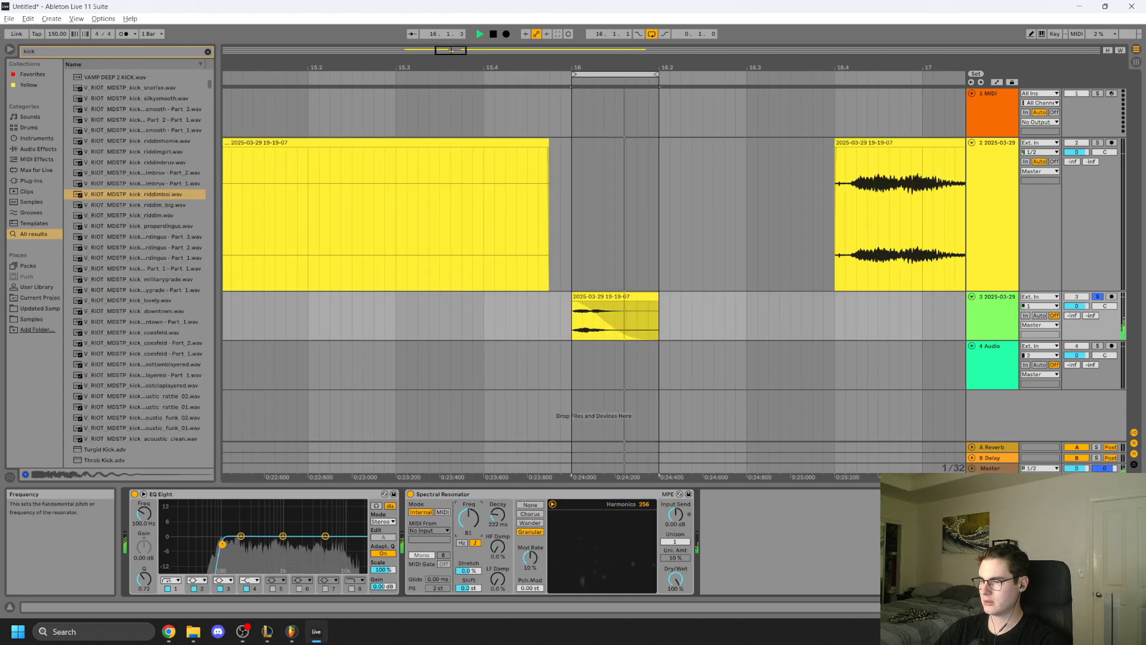
pyautogui.moveTo(469, 518); pyautogui.dragTo(468, 497)
pyautogui.moveTo(676, 541); pyautogui.dragTo(676, 524)
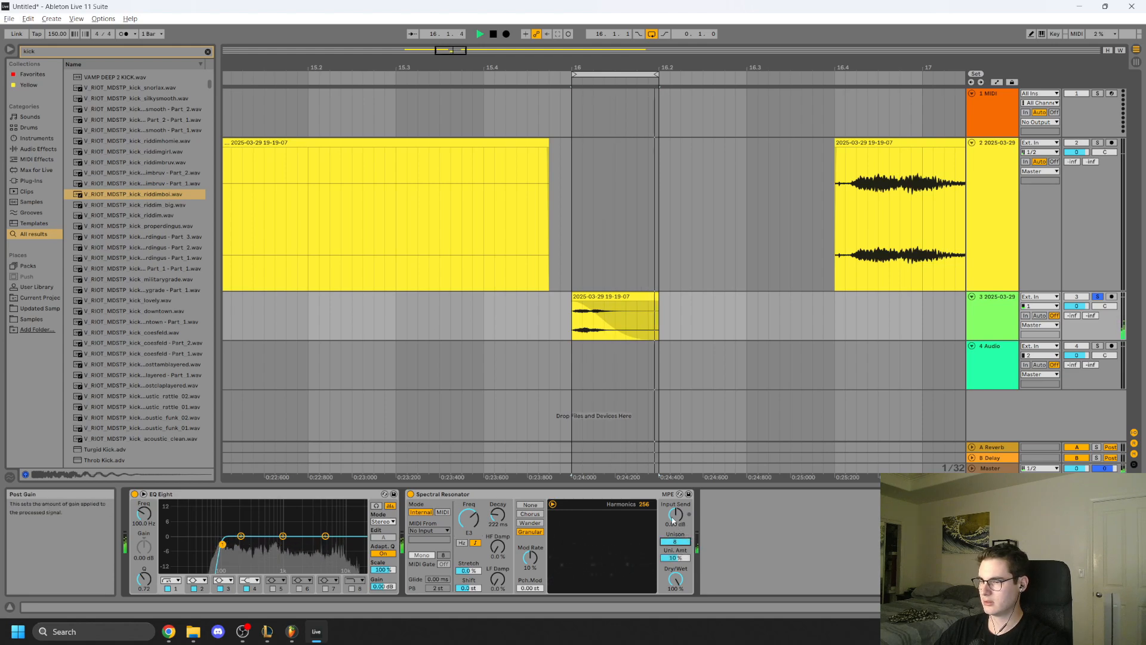
# Search the browser for "spectral time" and play back the processed clip in bar 28, including its tail from 28.3.1.
pyautogui.click(78, 53)
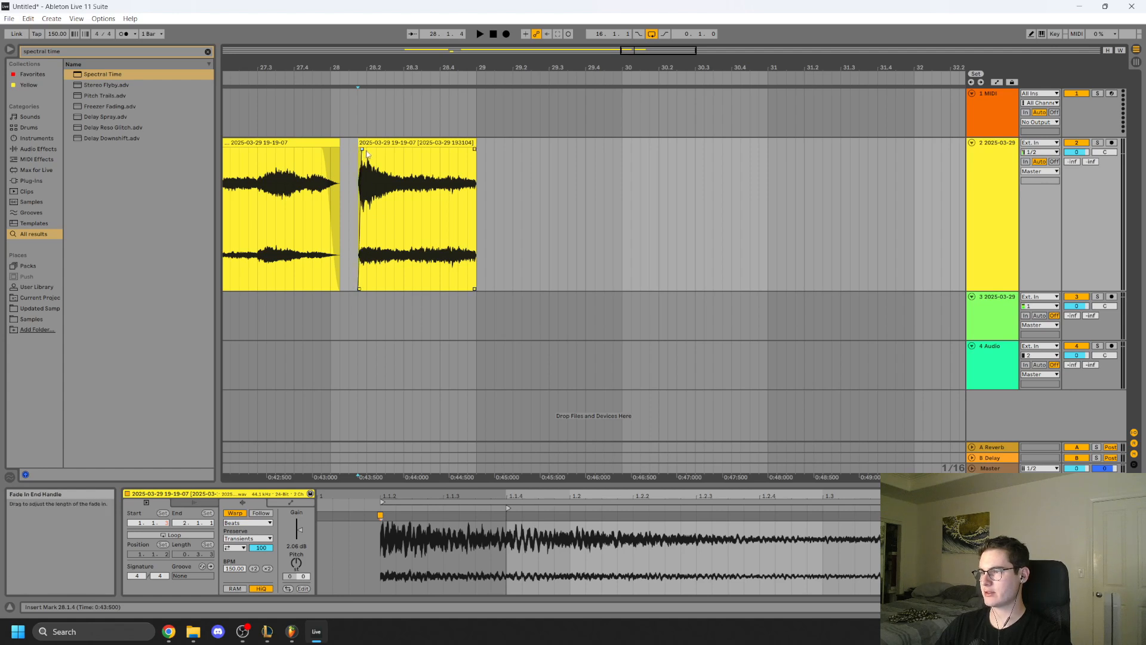
pyautogui.click(365, 195)
pyautogui.click(363, 198)
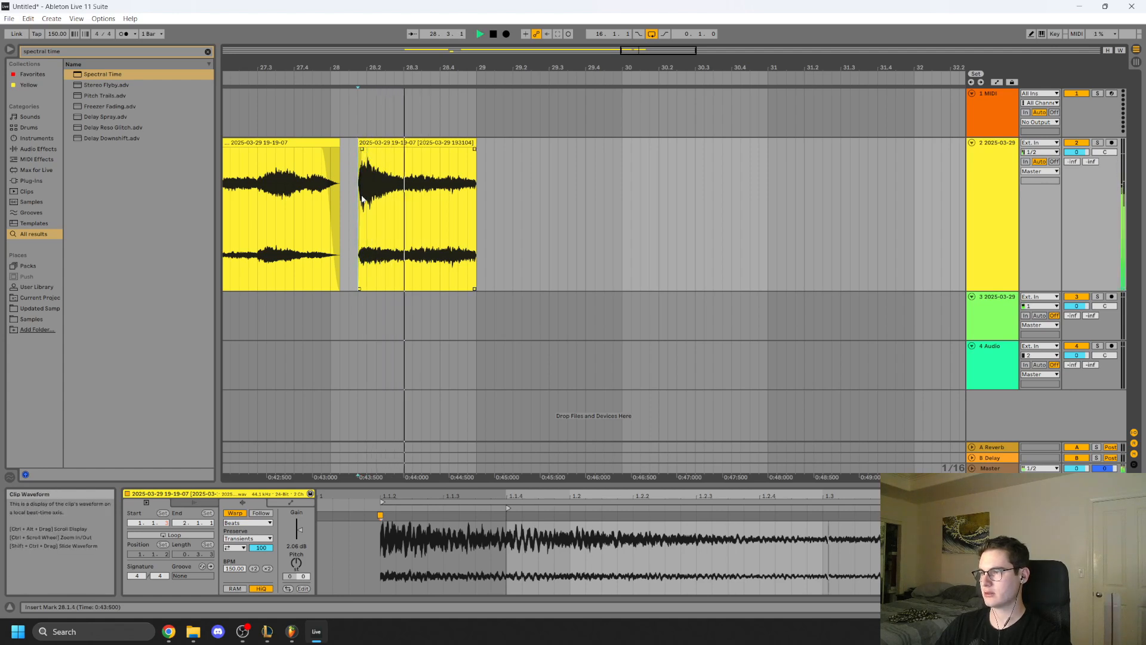
pyautogui.moveTo(405, 199); pyautogui.dragTo(473, 204)
pyautogui.click(422, 211)
pyautogui.click(402, 215)
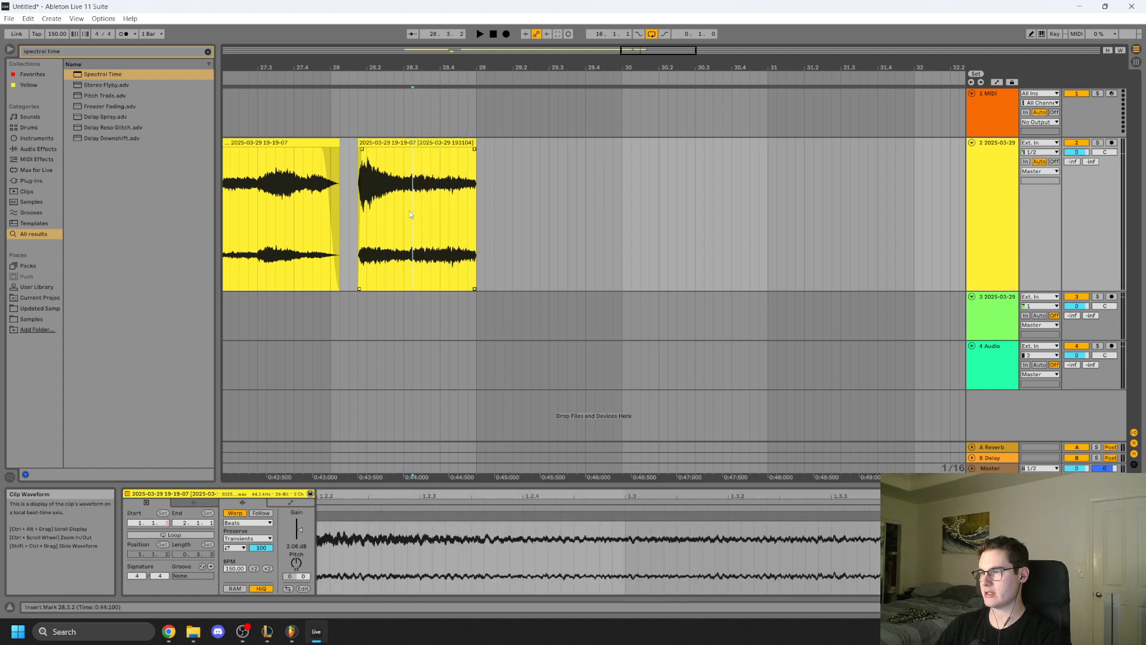
pyautogui.press('space')
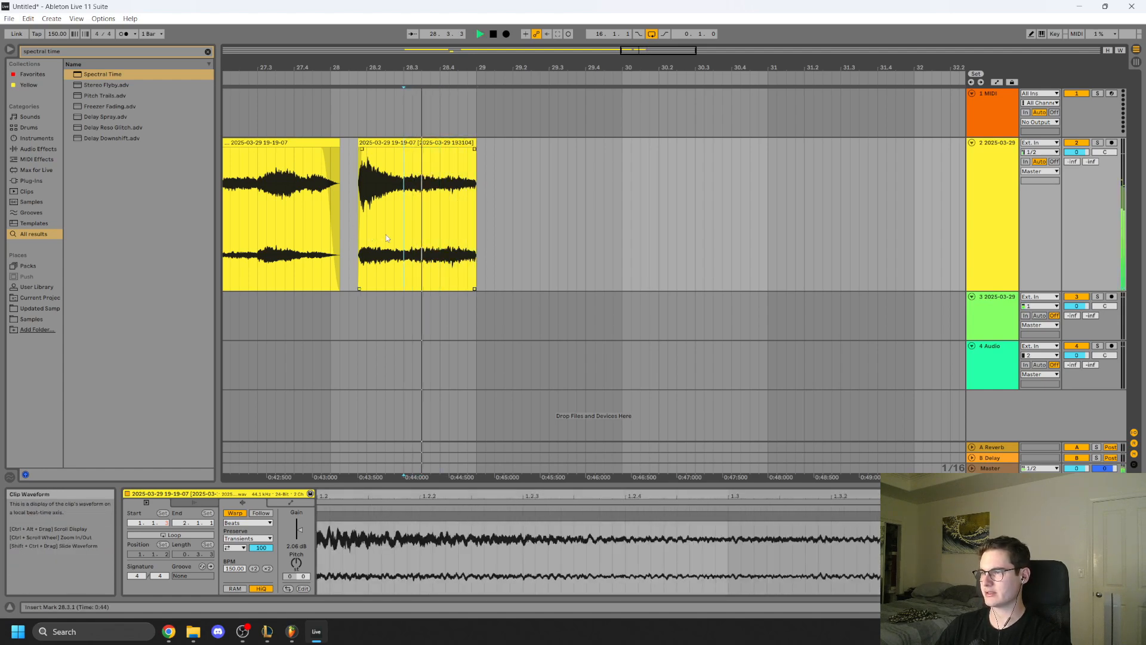
# Return to Ableton Live from FL Studio and save the Live set.
pyautogui.click(291, 631)
pyautogui.click(315, 633)
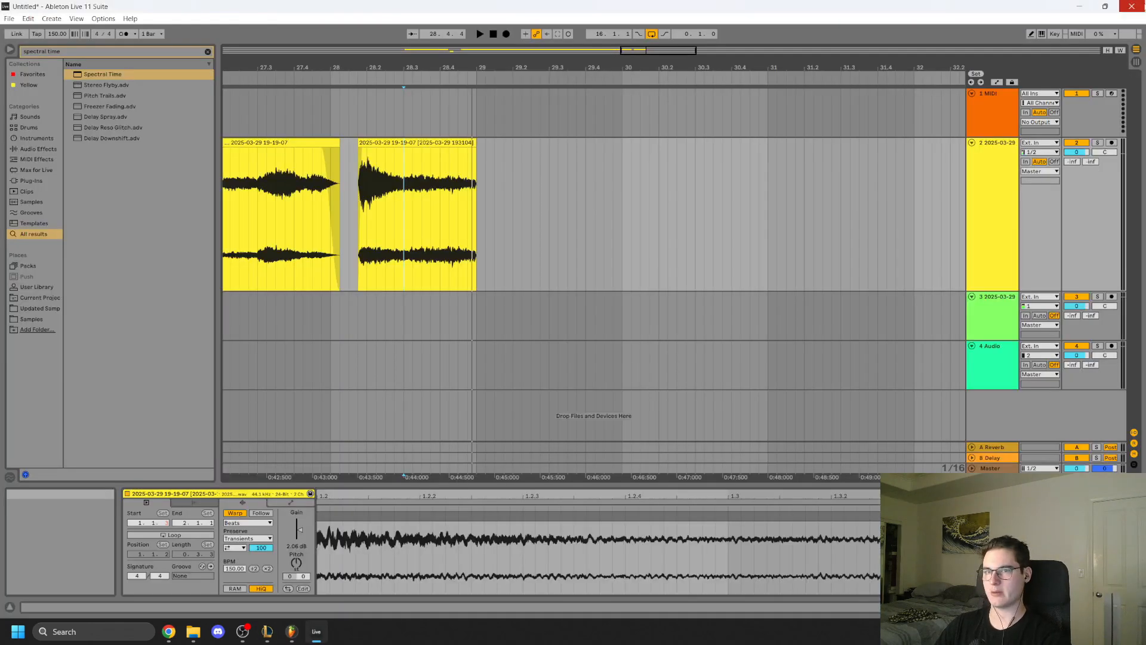
pyautogui.hotkey('ctrl', 's')
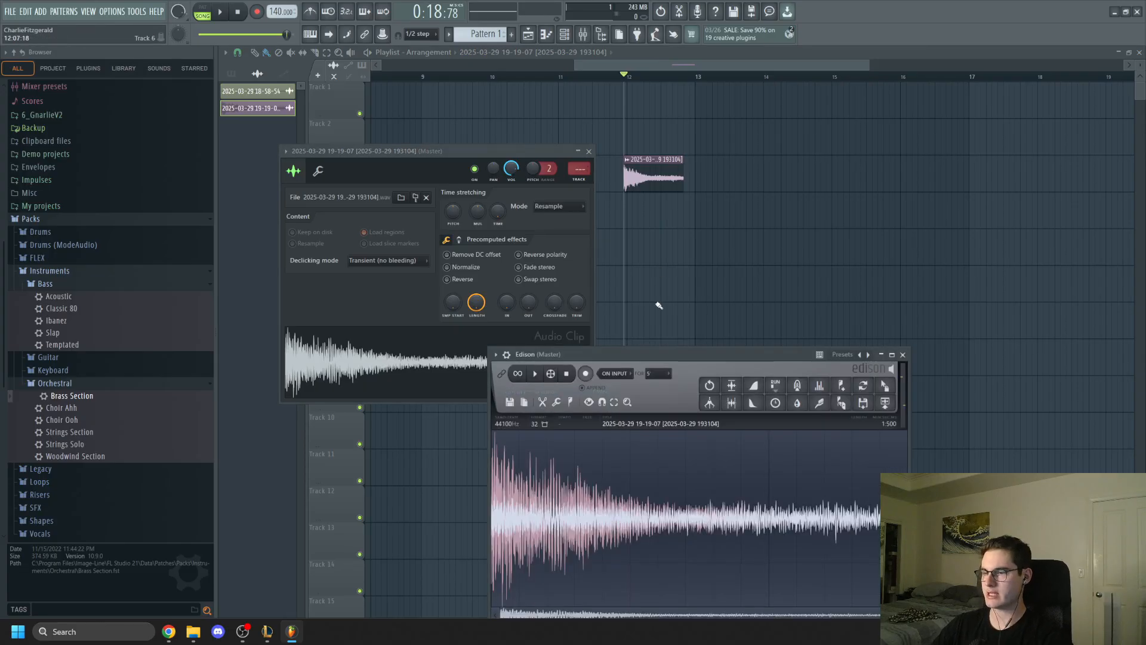
# In FL Studio, move the Edison window clear and acquire a noise profile from the selected tail of the sample.
pyautogui.moveTo(644, 354); pyautogui.dragTo(489, 146)
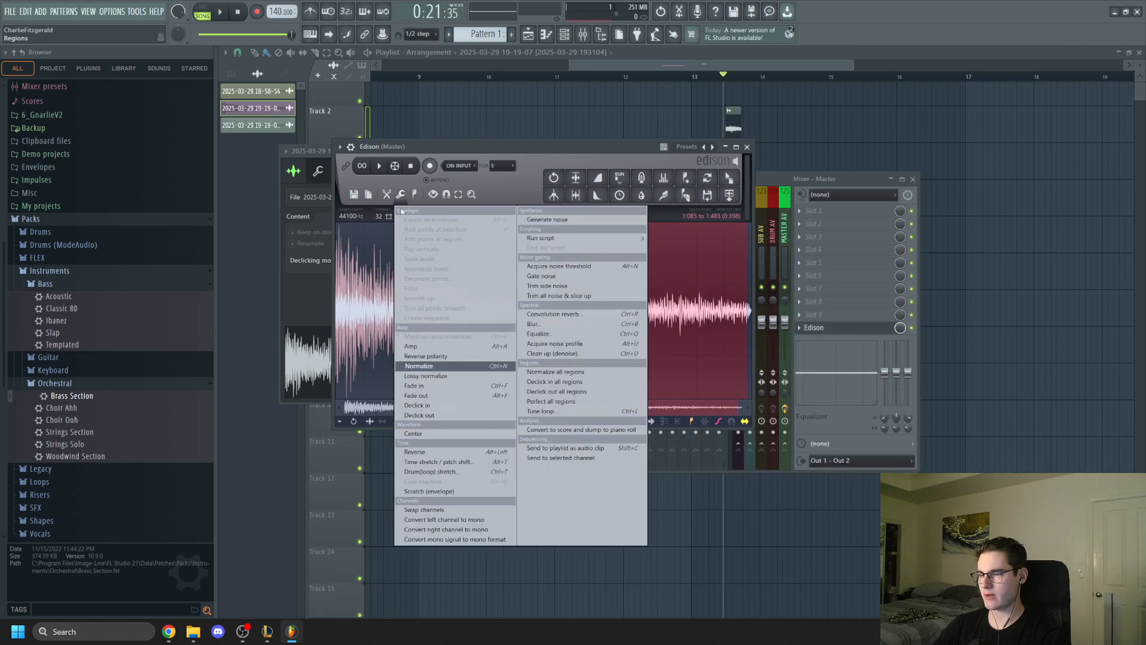
pyautogui.click(554, 343)
pyautogui.click(400, 195)
pyautogui.click(403, 199)
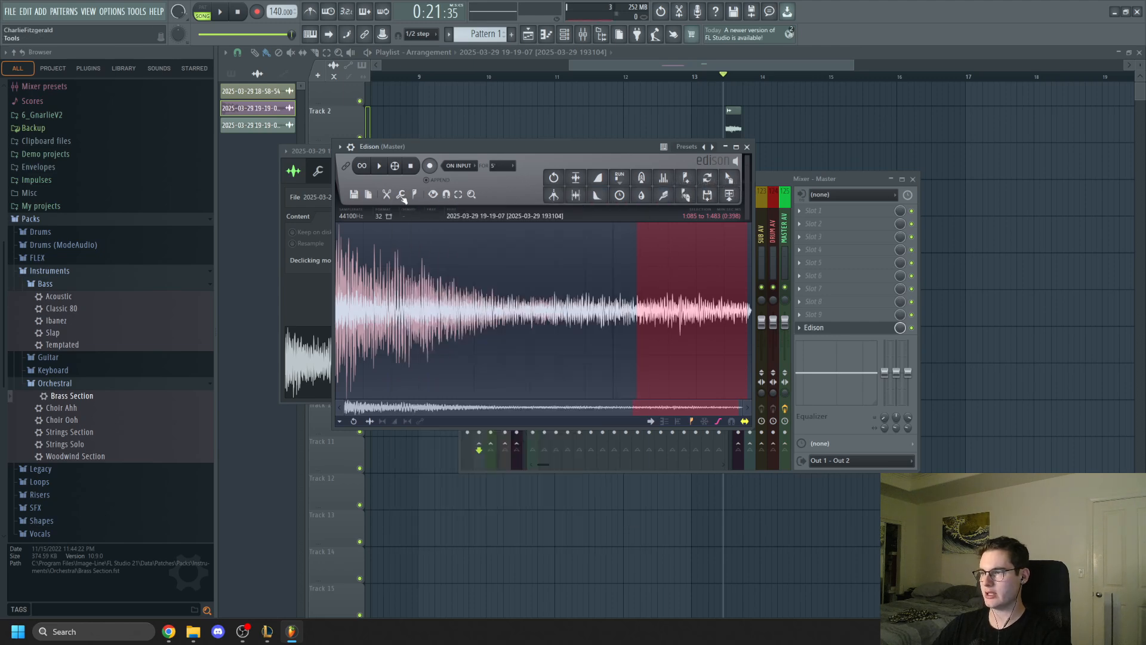
# Denoise the entire sample with Edison's Clean up tool and play back the cleaned sound.
pyautogui.click(415, 194)
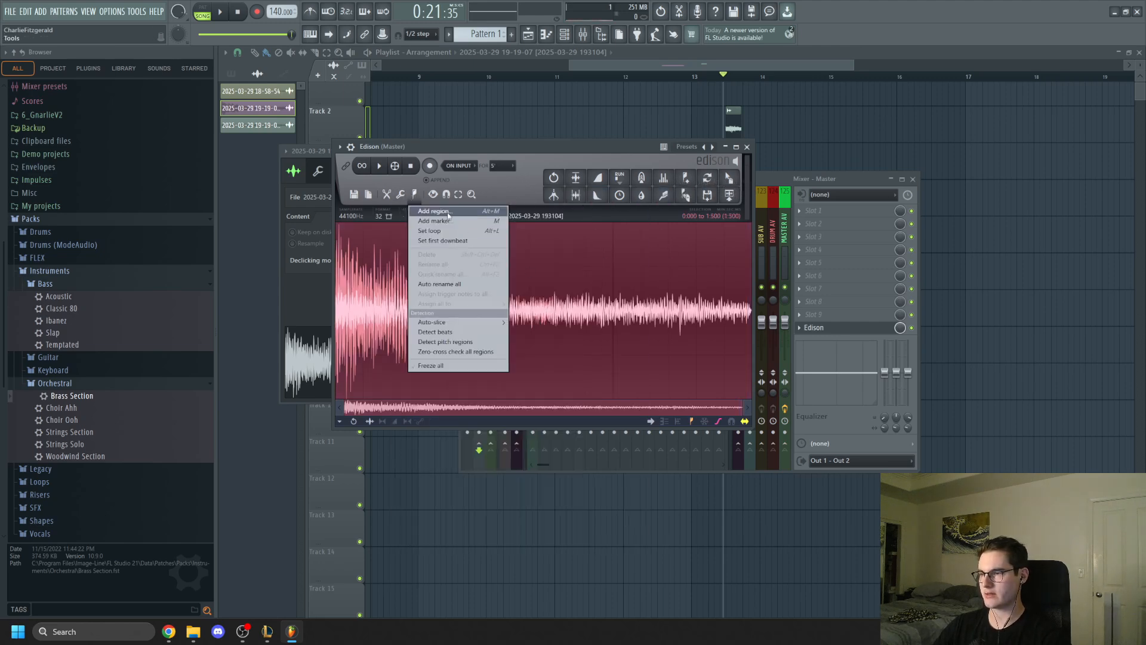
pyautogui.click(401, 195)
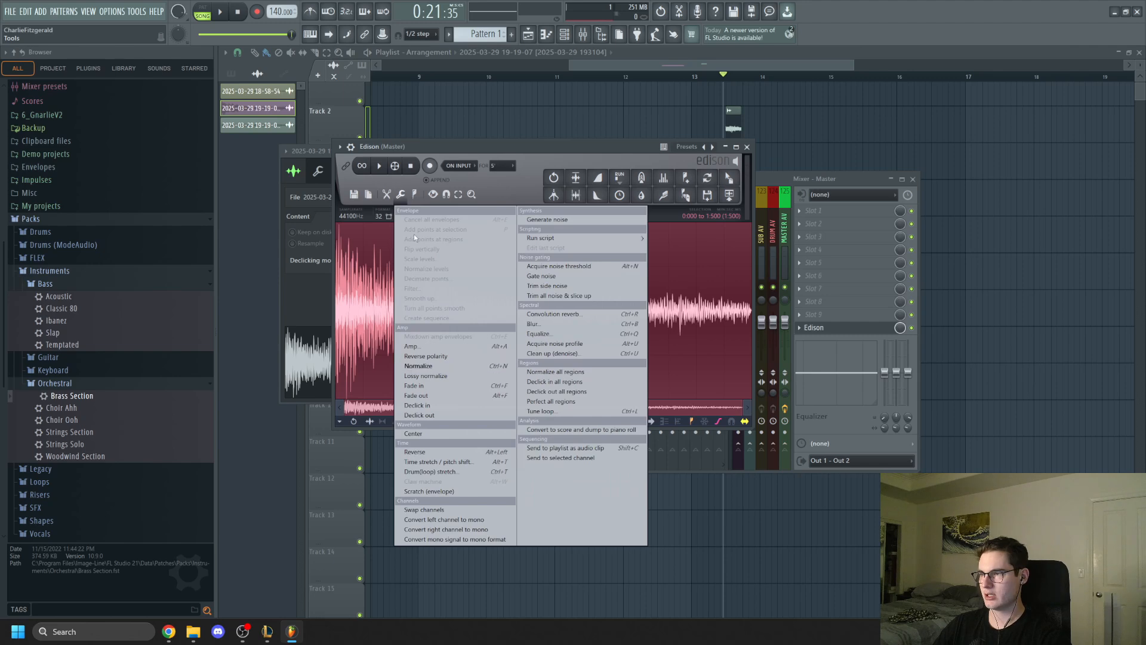
pyautogui.click(556, 354)
pyautogui.click(612, 374)
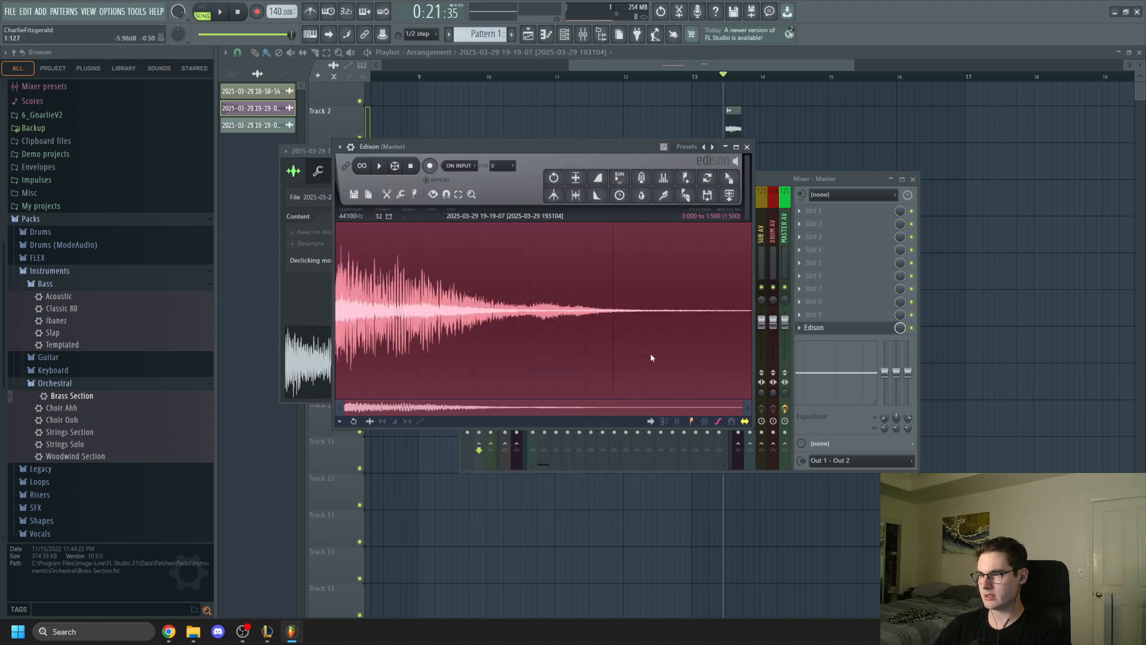
pyautogui.press('space')
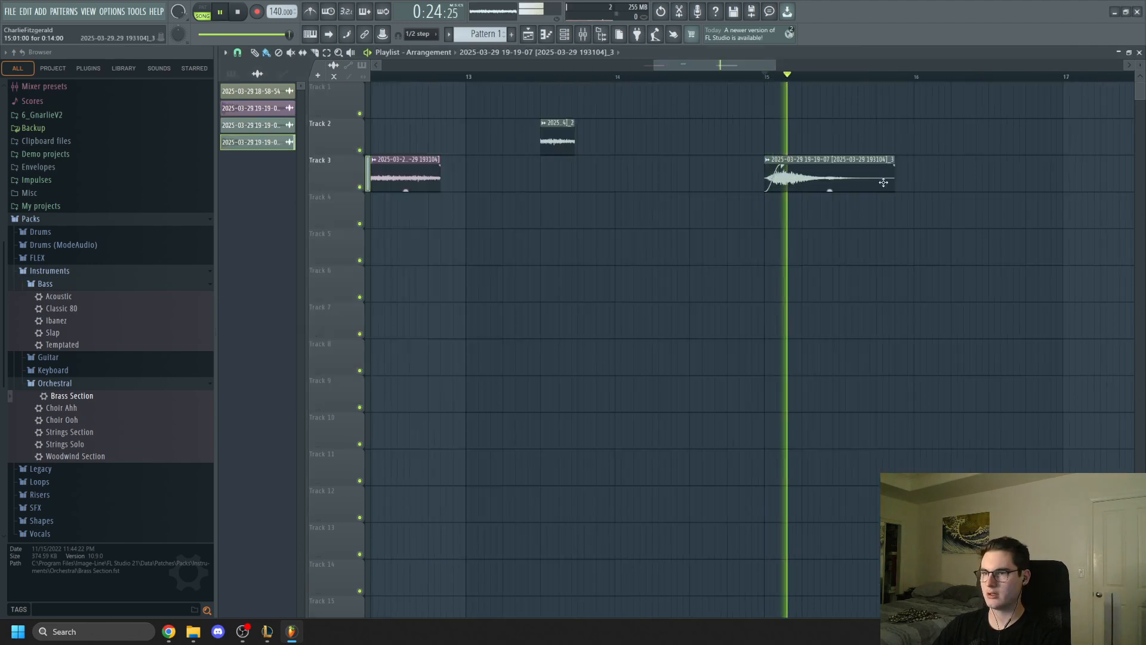
pyautogui.press('space')
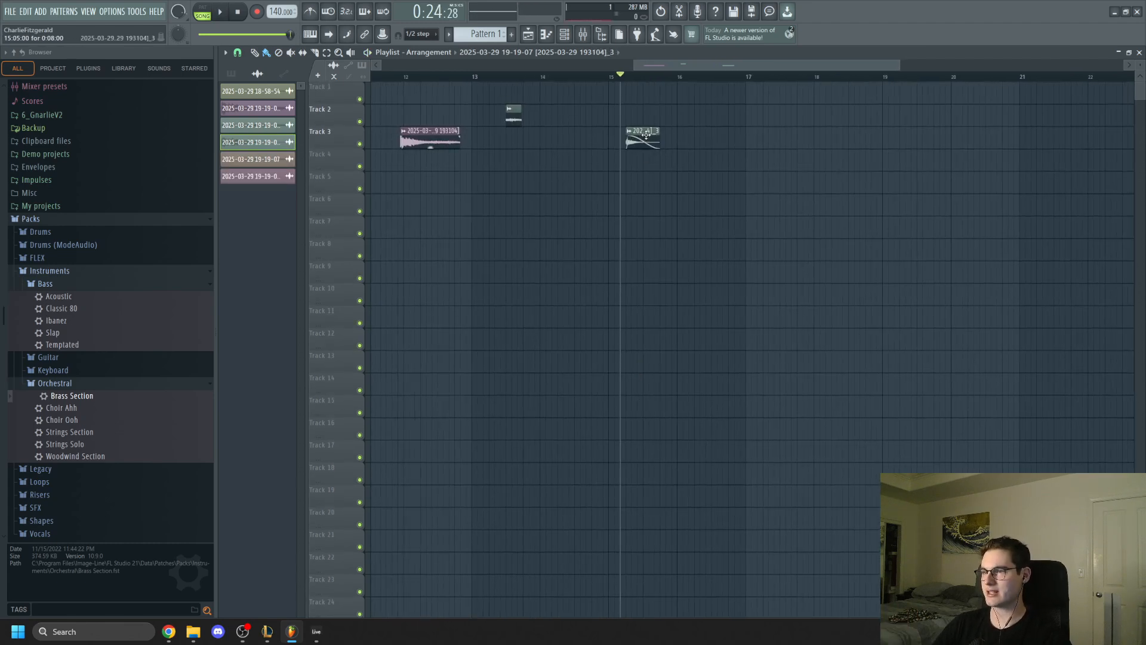
# Transfer the cleaned playlist clip from FL Studio into Ableton Live, placing it on audio track 3 at 23.3.1.
pyautogui.doubleClick(646, 135)
pyautogui.moveTo(468, 378); pyautogui.dragTo(686, 199)
pyautogui.doubleClick(902, 17)
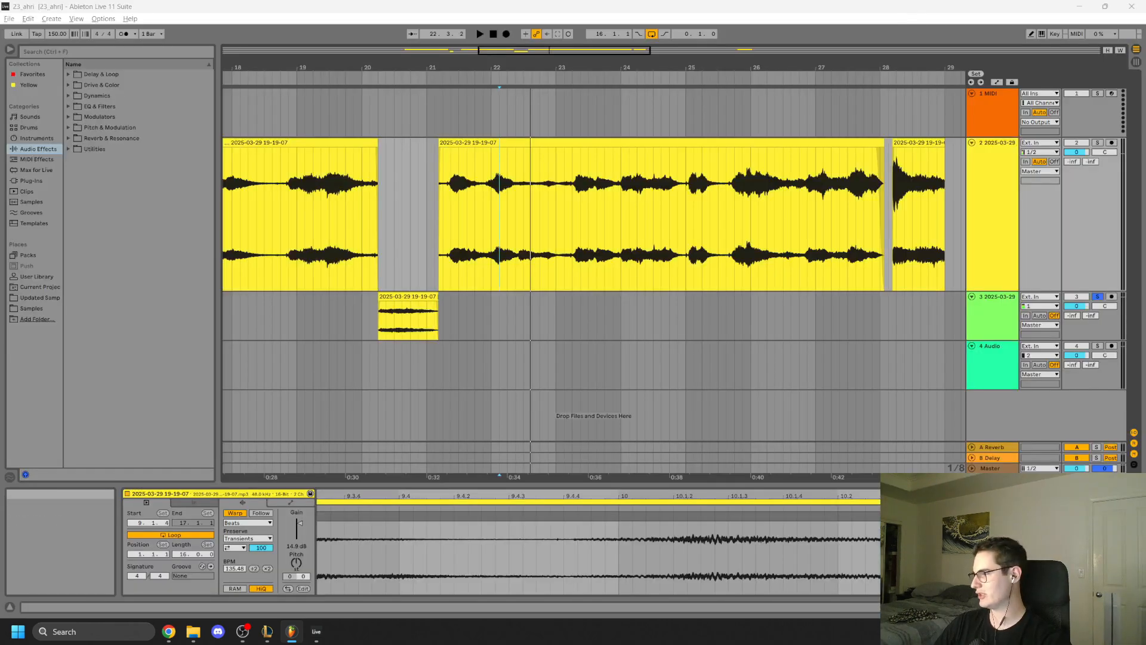
pyautogui.moveTo(590, 326); pyautogui.dragTo(609, 312)
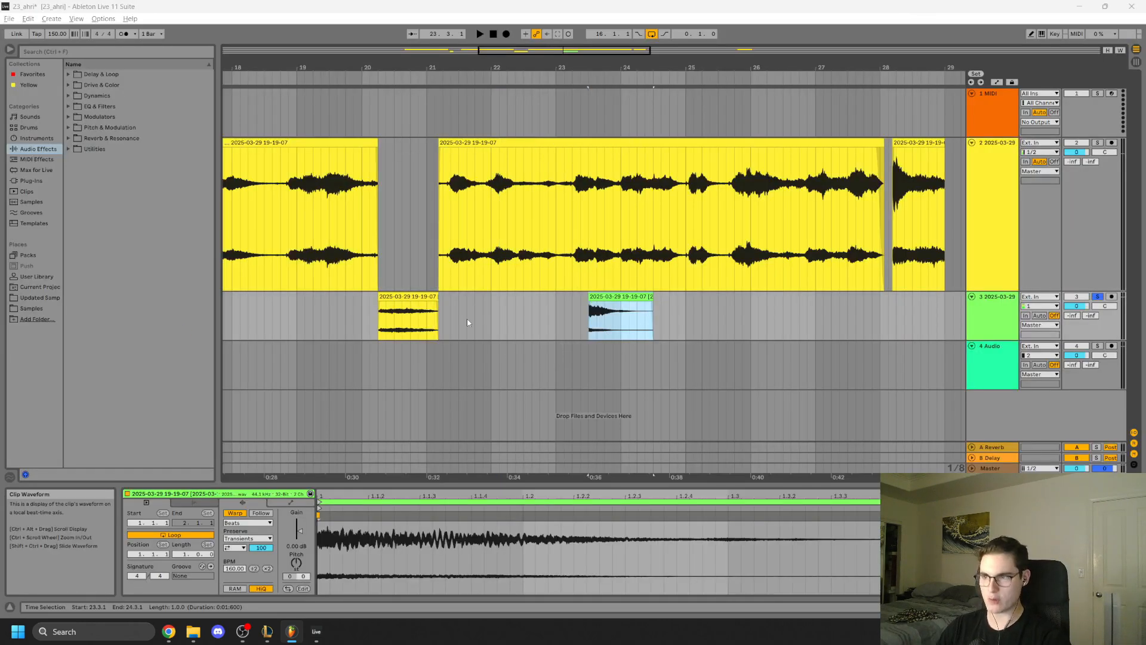
# Try to bring the short clip at 20.2.1 on Ableton Live's track 3 into track 7 of FL Studio's playlist.
pyautogui.click(415, 297)
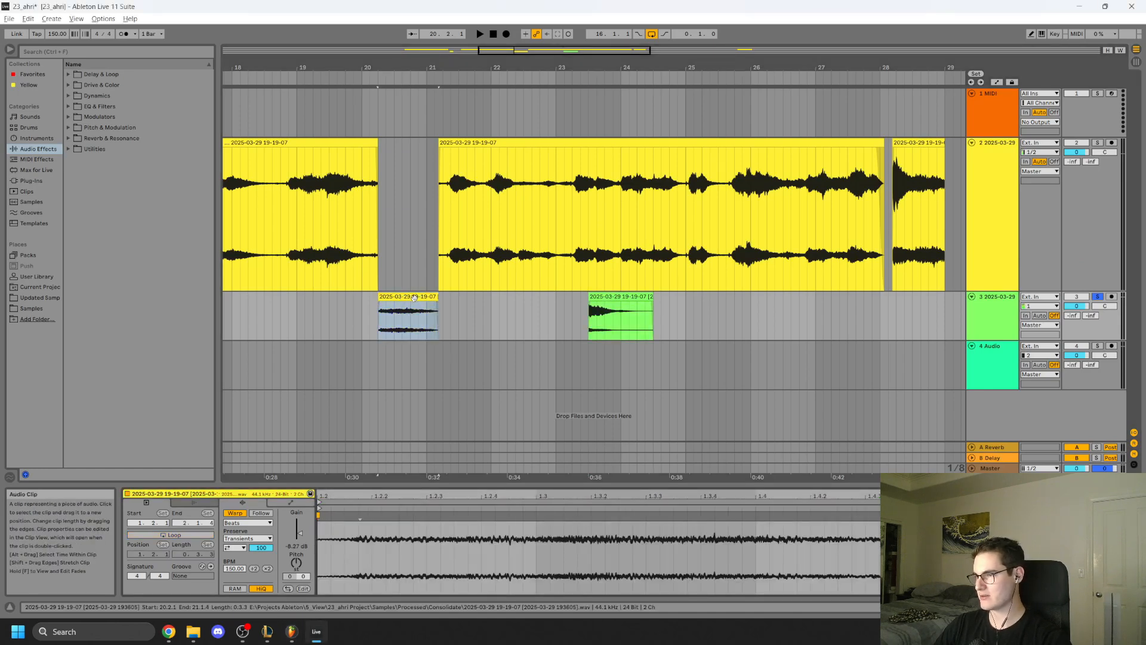
pyautogui.moveTo(414, 297); pyautogui.dragTo(0, 297)
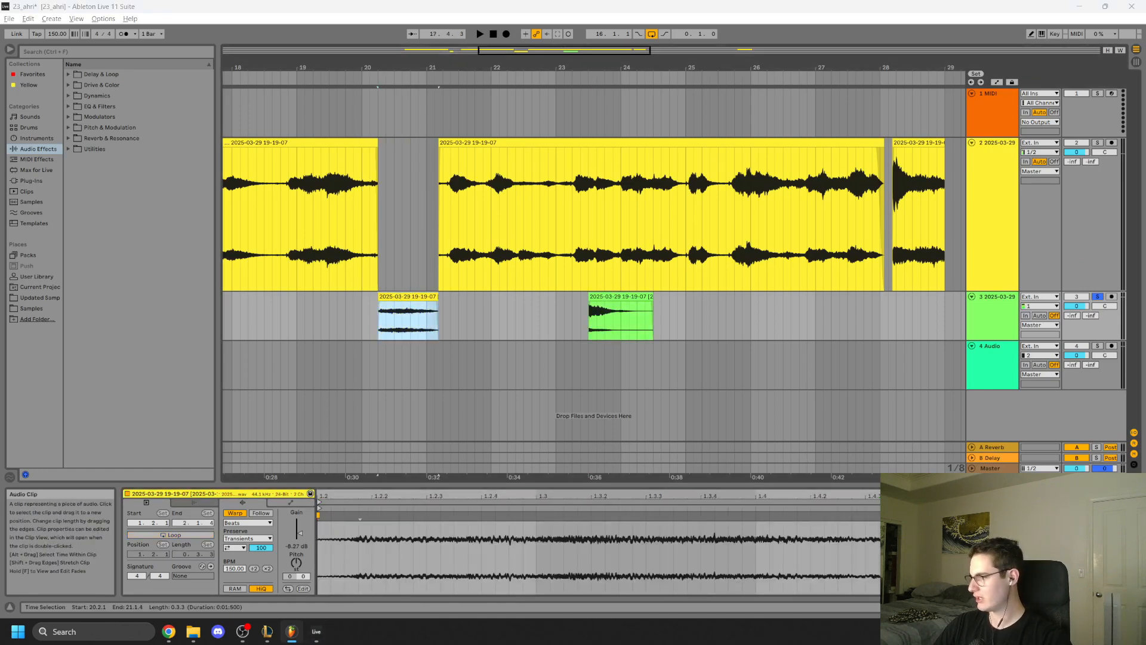
pyautogui.hotkey('alt', 'Tab')
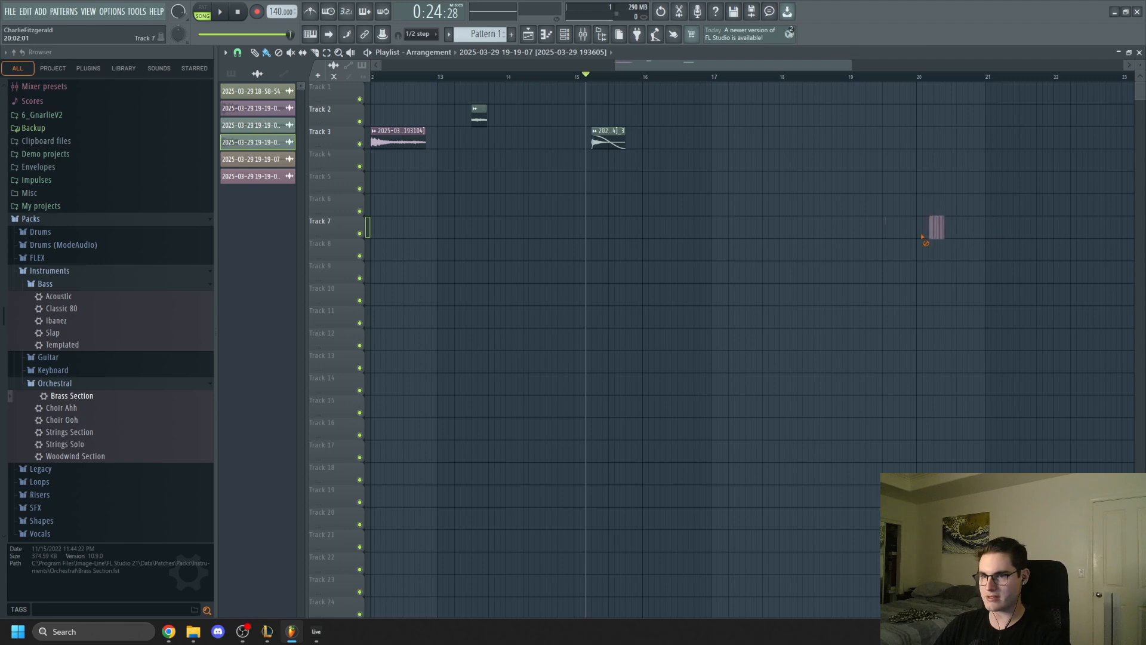
pyautogui.scroll(5, 888, 248)
pyautogui.moveTo(872, 268); pyautogui.dragTo(757, 325)
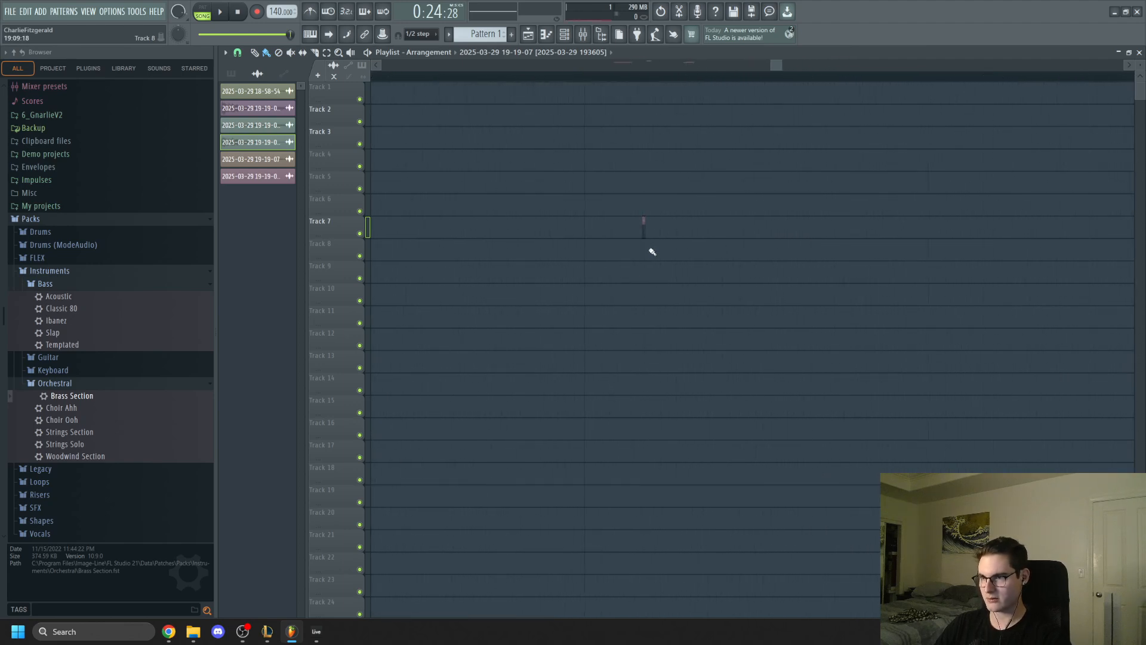
pyautogui.scroll(3, 662, 242)
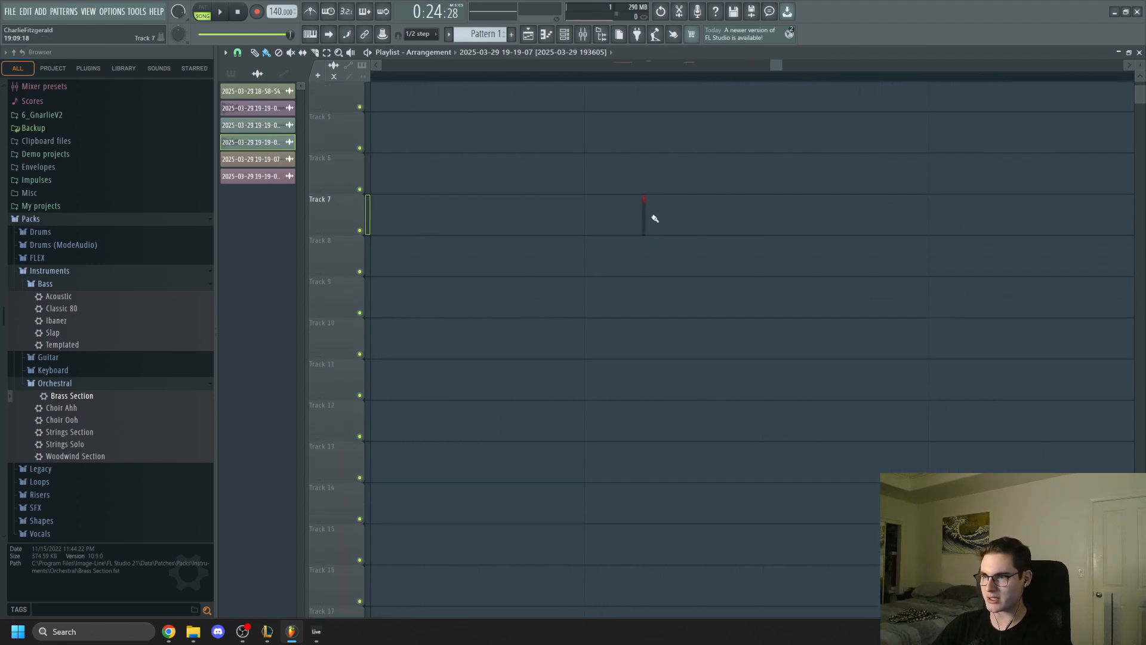
pyautogui.scroll(-5, 592, 254)
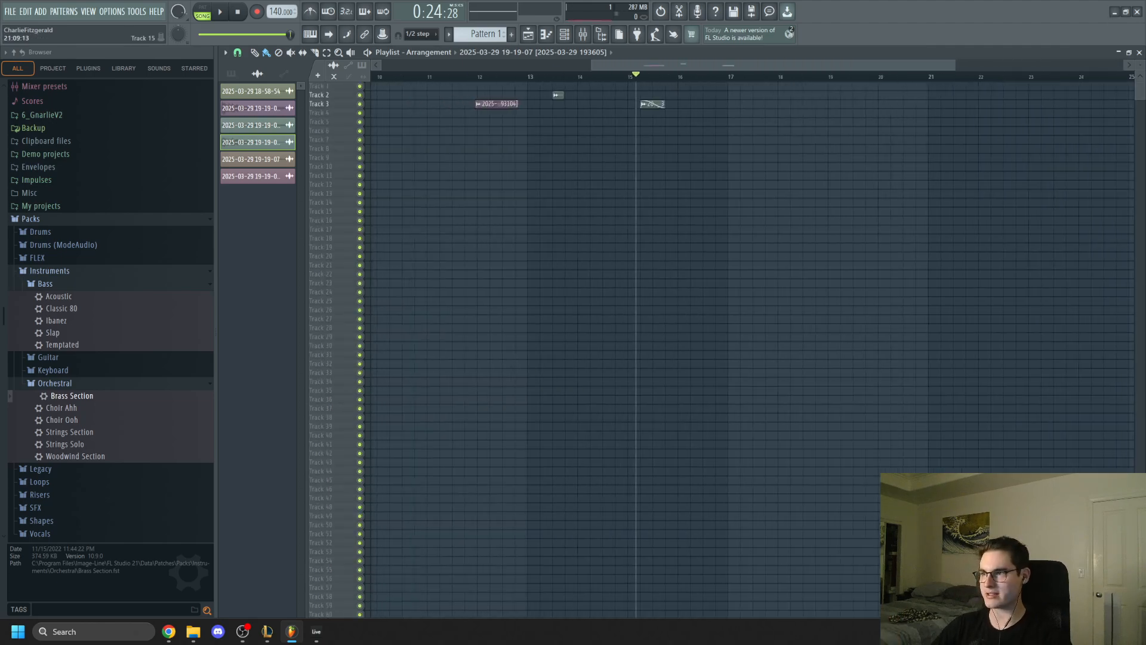
pyautogui.scroll(3, 649, 238)
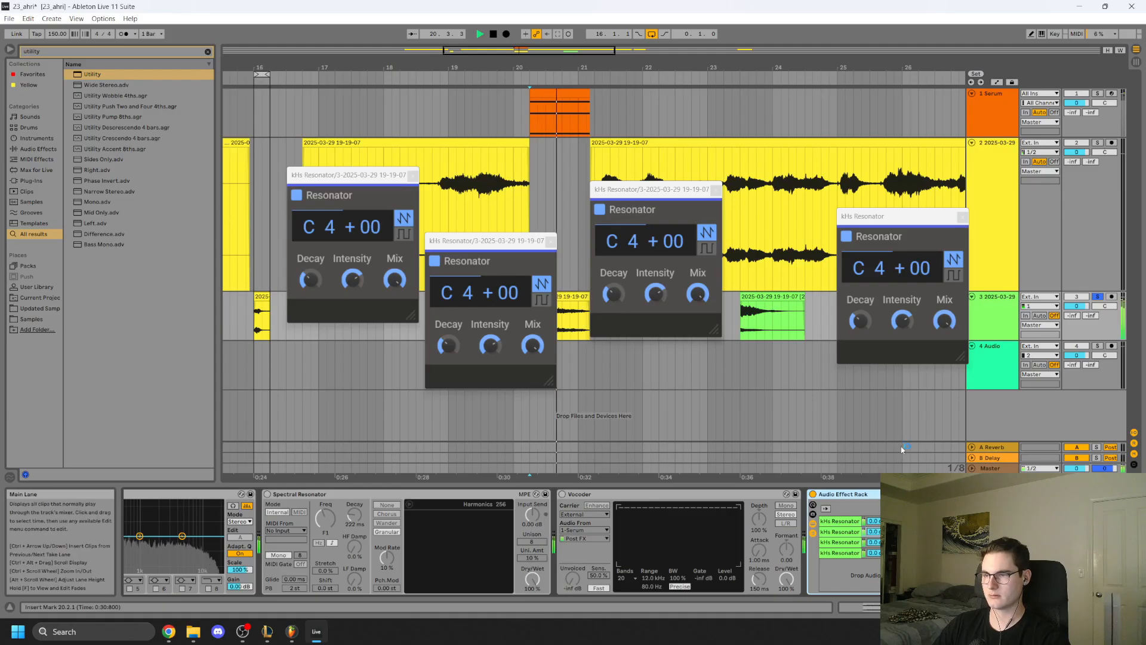
# Play back the resonator-processed sound in Ableton Live from the insert mark at 20.2.1.
pyautogui.press('space')
pyautogui.press('space')
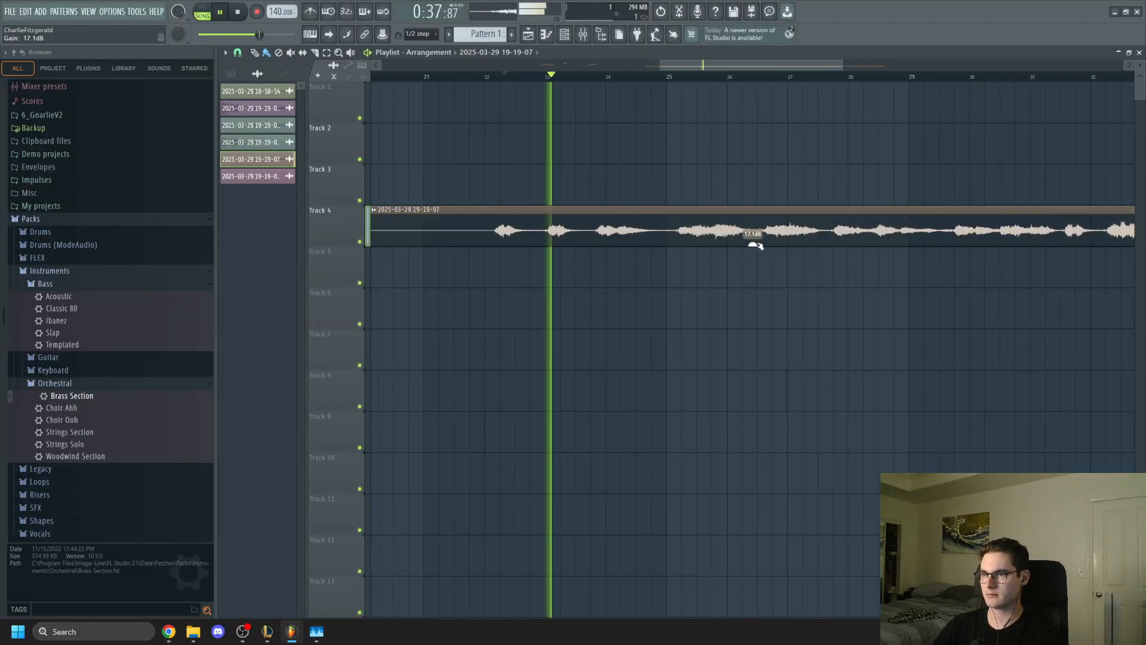
# In FL Studio, try to extend the end of the faded clip on playlist track 5, and undo the change.
pyautogui.scroll(-5, 739, 243)
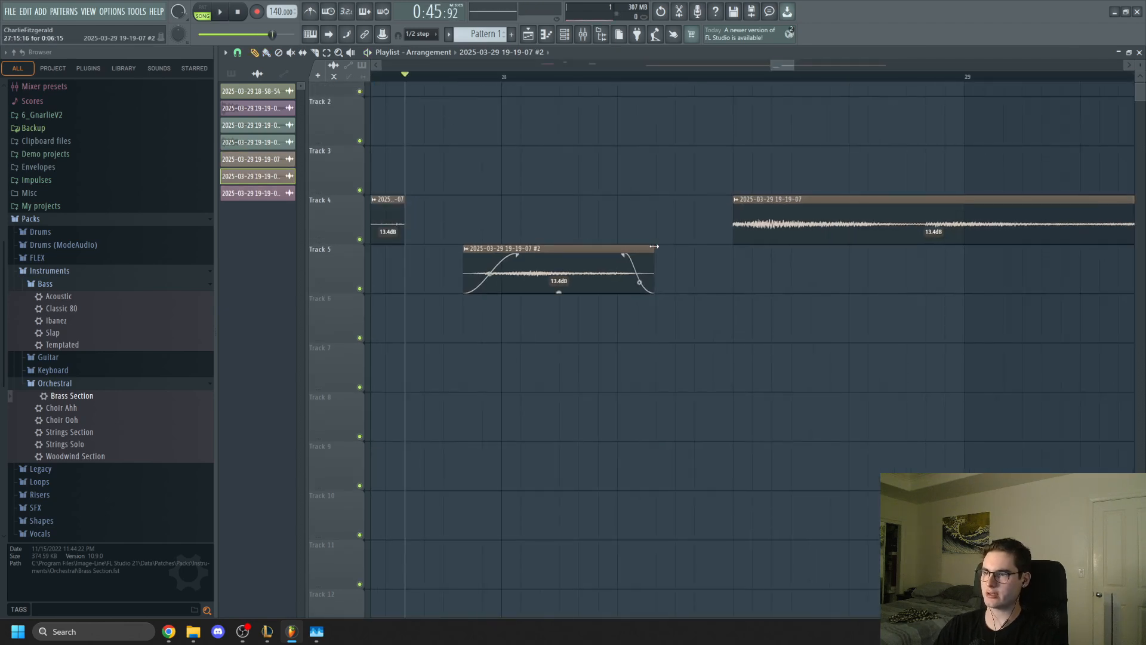
pyautogui.moveTo(649, 253); pyautogui.dragTo(707, 255)
pyautogui.hotkey('ctrl', 'z')
pyautogui.press('space')
# Make the short clip at the start of playlist track 5 unique and open its channel settings.
pyautogui.scroll(-4, 546, 239)
pyautogui.scroll(2, 406, 266)
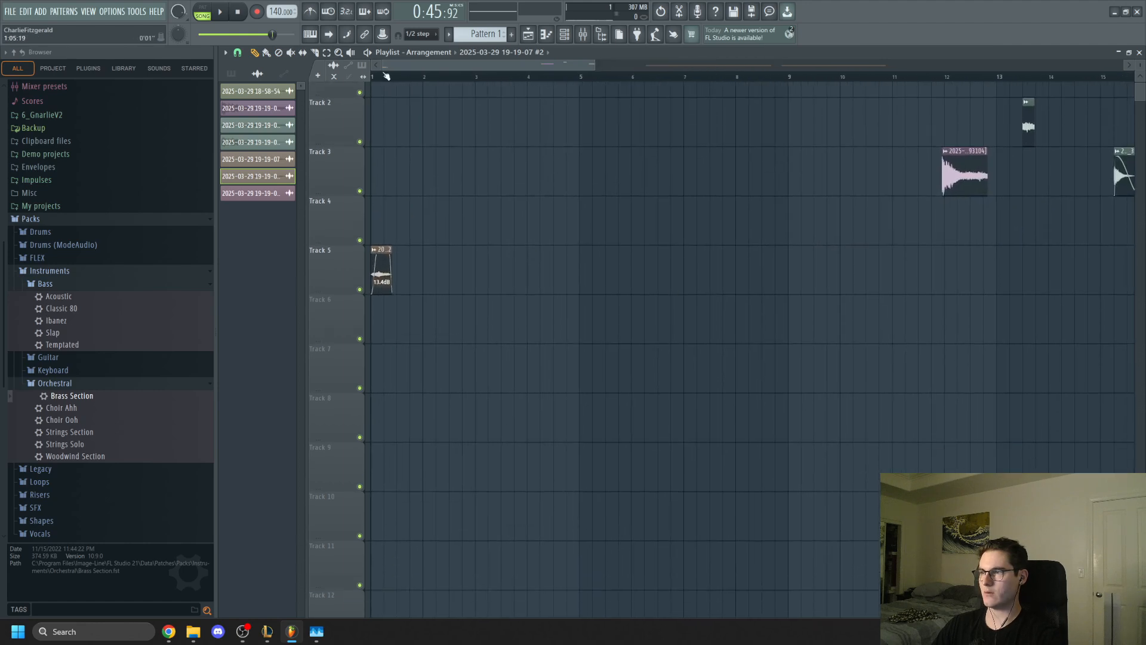
pyautogui.click(374, 78)
pyautogui.doubleClick(380, 249)
pyautogui.click(378, 250)
pyautogui.click(374, 250)
pyautogui.click(412, 334)
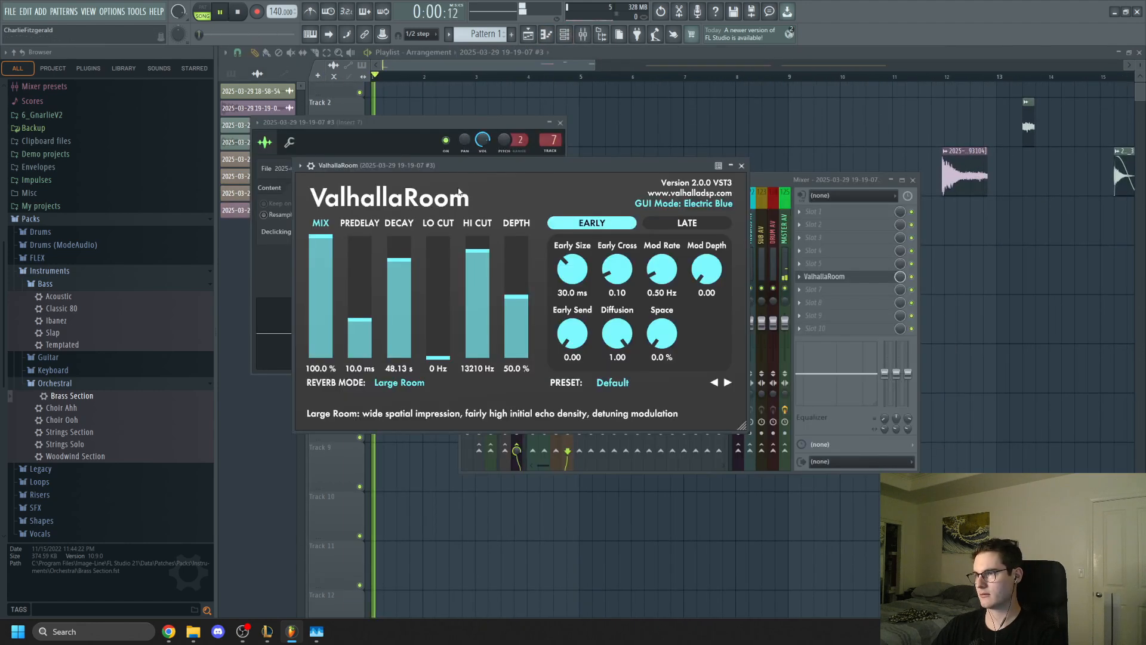
# Raise the Lo Cut in ValhallaRoom on the clip's mixer track and load Edison in a slot after the reverb.
pyautogui.moveTo(438, 341); pyautogui.dragTo(439, 304)
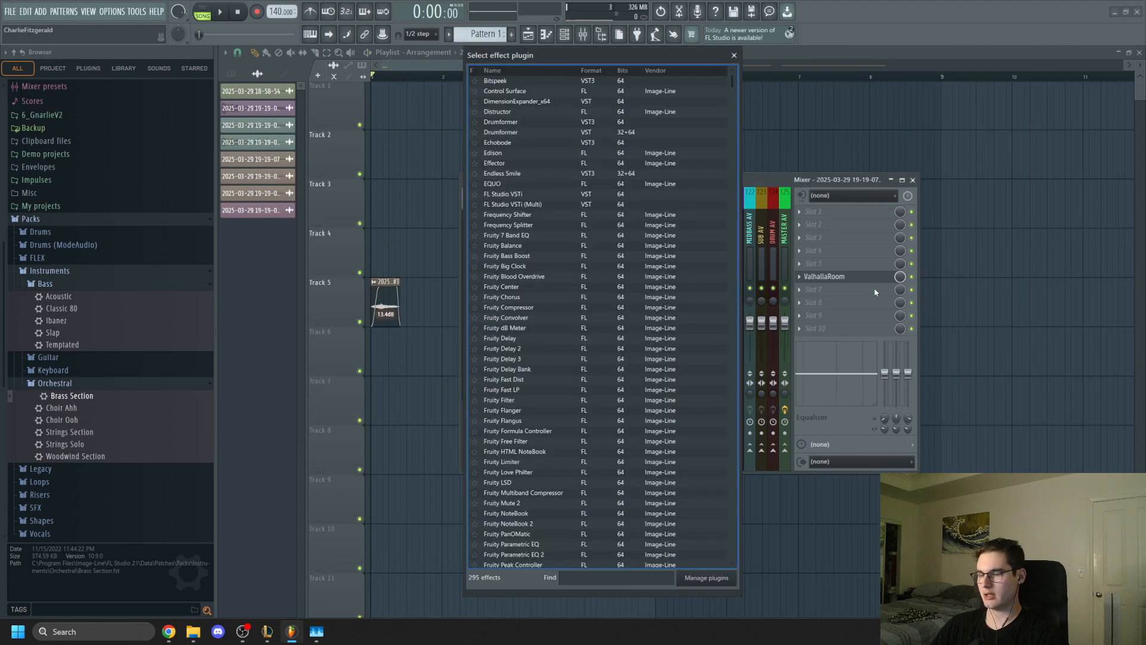
pyautogui.write('edison')
pyautogui.press('Return')
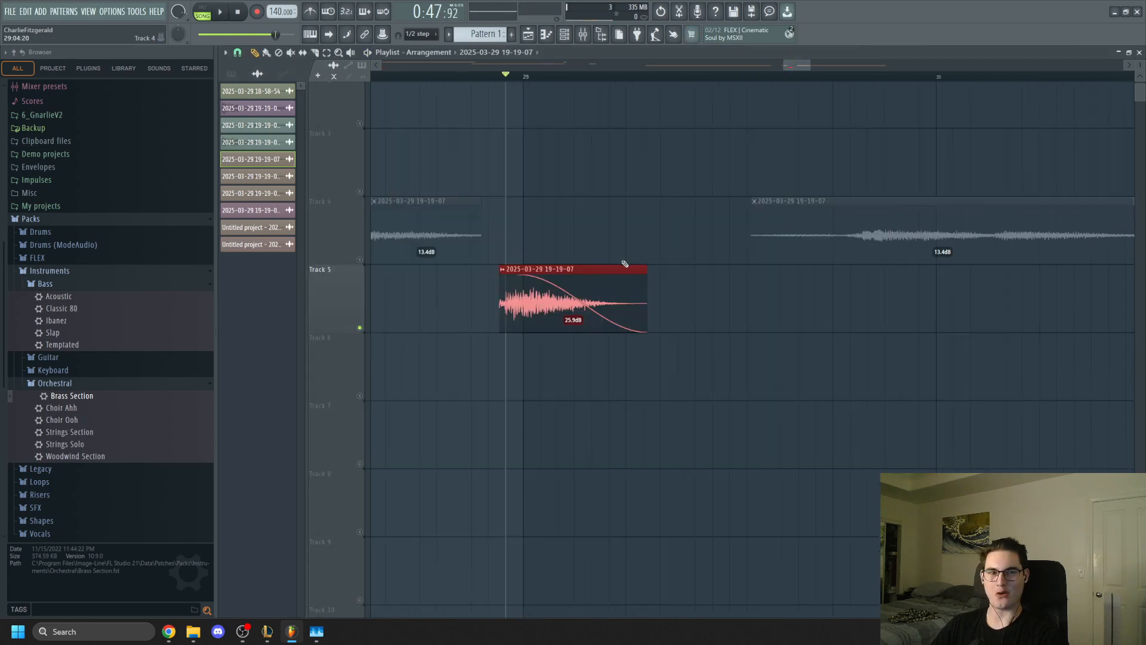
# Play back the selected clip on track 5 near bar 29 and give it a short fade-in.
pyautogui.scroll(-3, 574, 335)
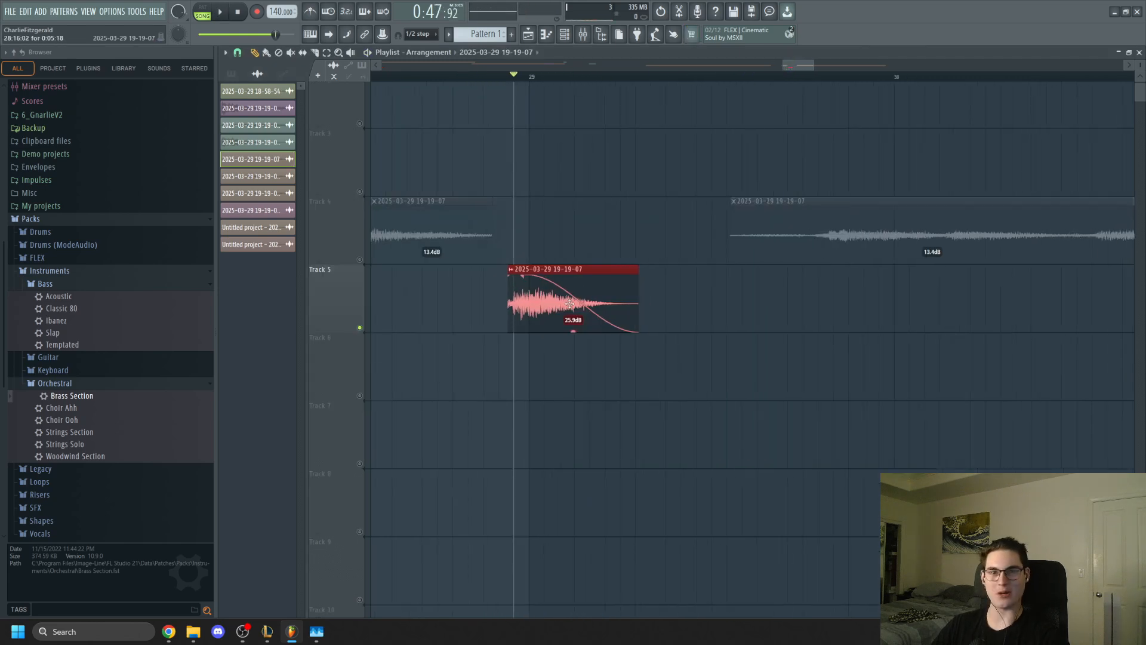
pyautogui.scroll(3, 577, 358)
pyautogui.scroll(4, 593, 349)
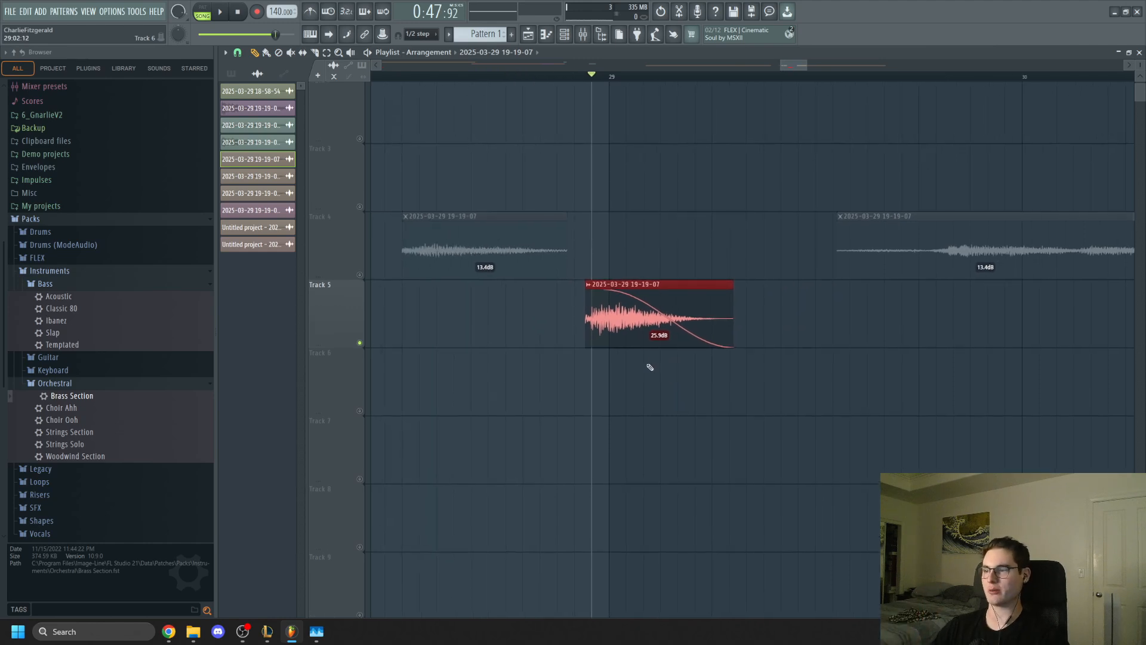
pyautogui.click(535, 73)
pyautogui.press('space')
pyautogui.press('space')
pyautogui.scroll(-2, 723, 353)
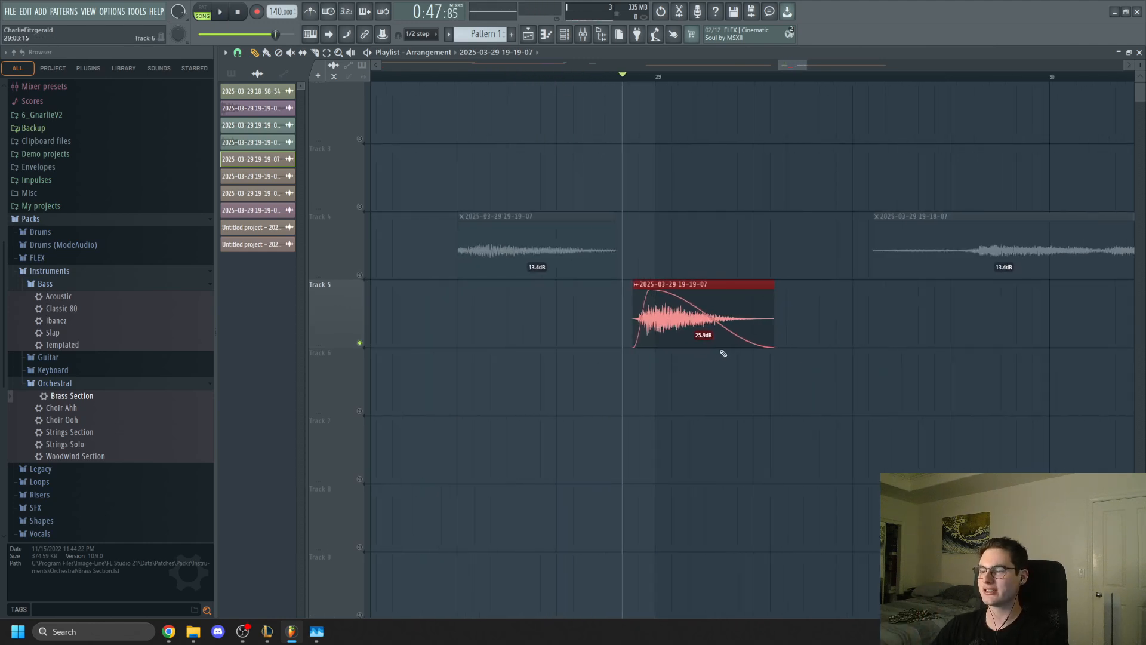
pyautogui.scroll(2, 705, 345)
pyautogui.press('space')
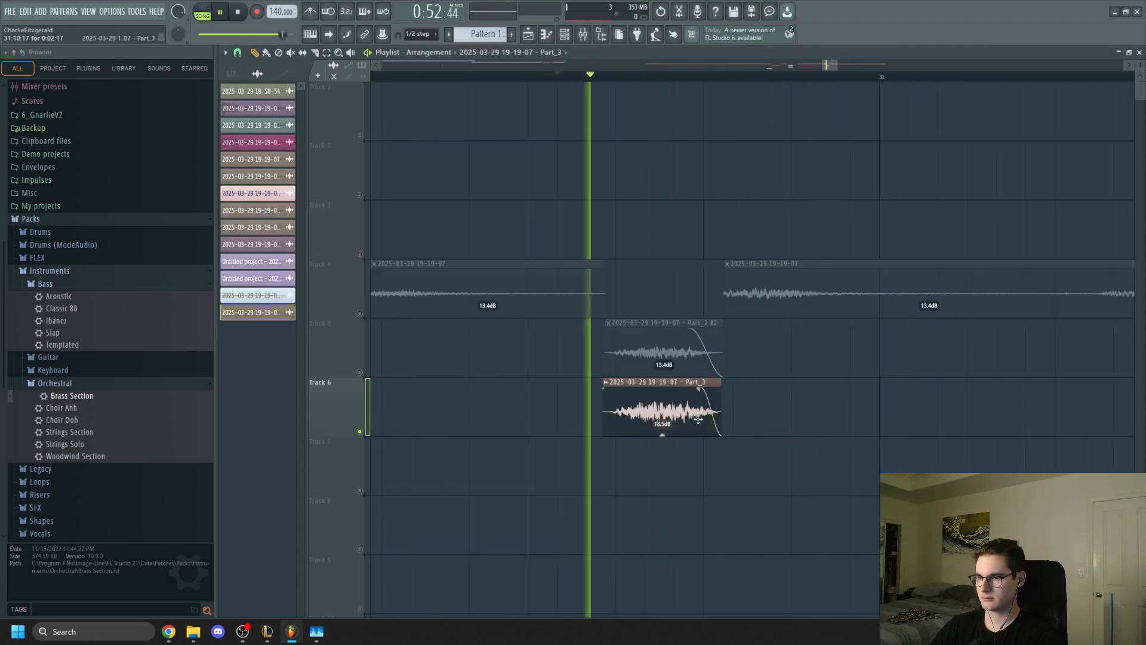
# Open the consolidated Track 5 sample in Edison and bring up its region functions.
pyautogui.click(448, 383)
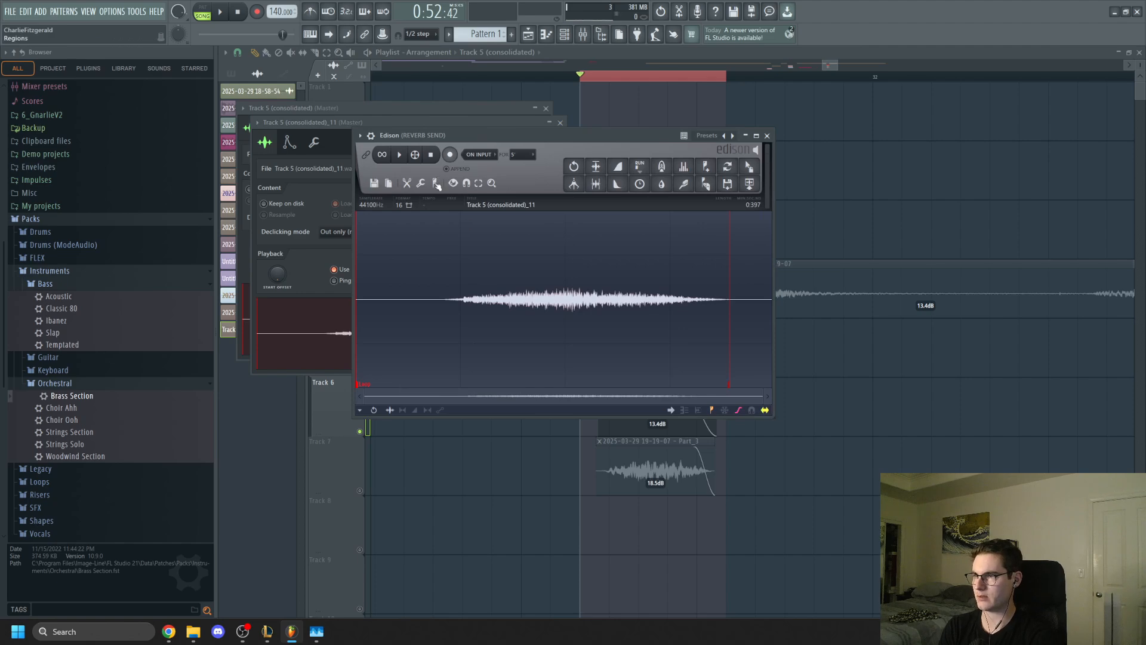
pyautogui.click(434, 184)
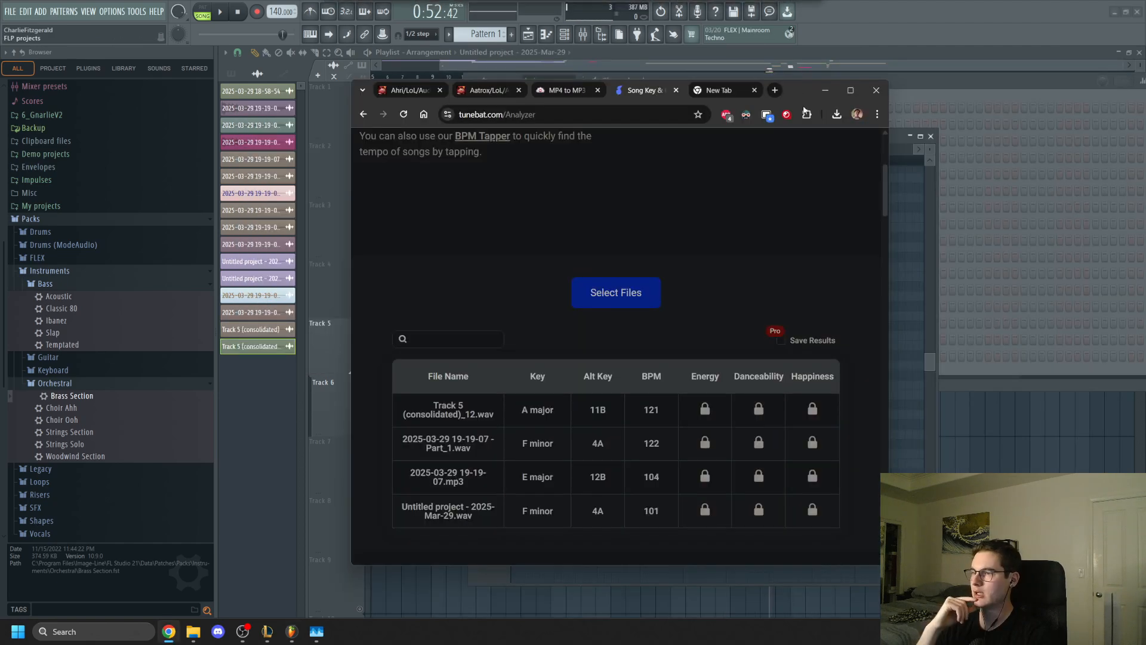
# Switch to Chrome and highlight the detected key of Untitled project - 2025-Mar-29.wav in the Tunebat analyzer results.
pyautogui.moveTo(547, 529); pyautogui.dragTo(518, 519)
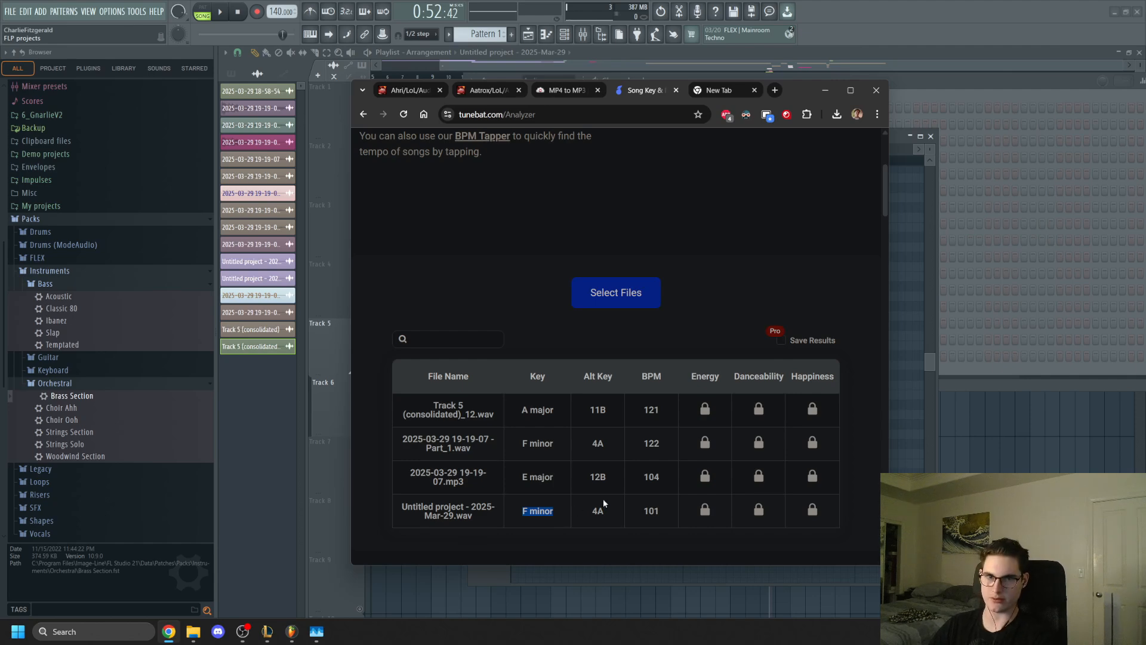
pyautogui.hotkey('ctrl', 'Tab')
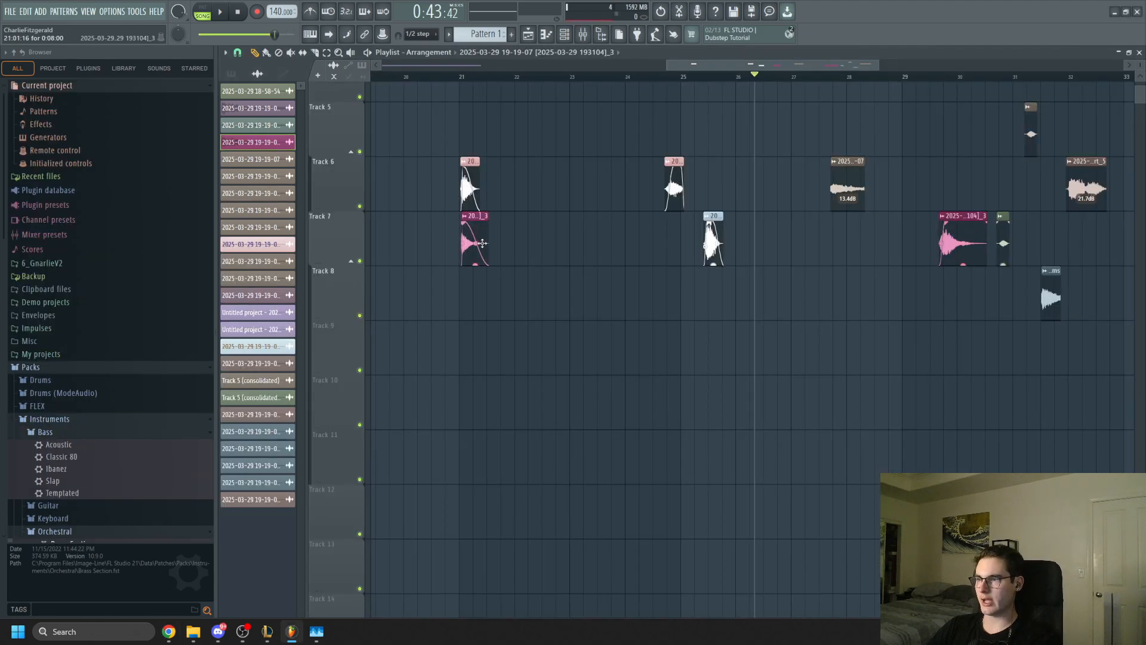
# In FL Studio, move the Part_1 clip at bar 21 on track 6 past bar 26, and mark a time range from bar 21.
pyautogui.moveTo(471, 162); pyautogui.dragTo(782, 163)
pyautogui.scroll(3, 452, 119)
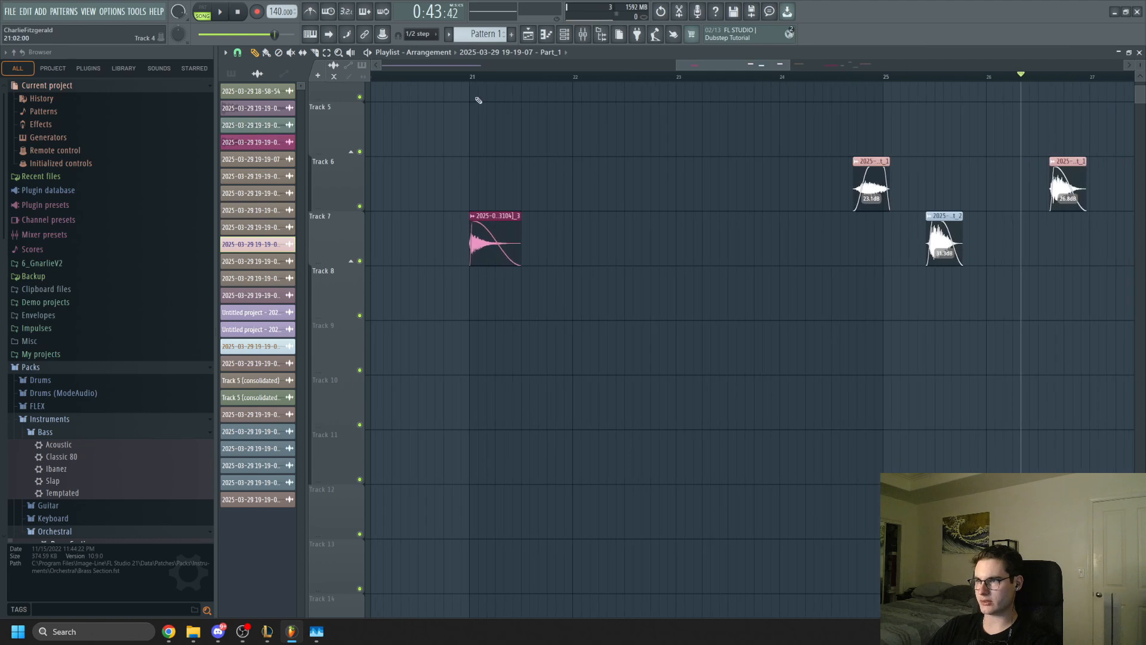
pyautogui.moveTo(467, 79); pyautogui.dragTo(506, 81)
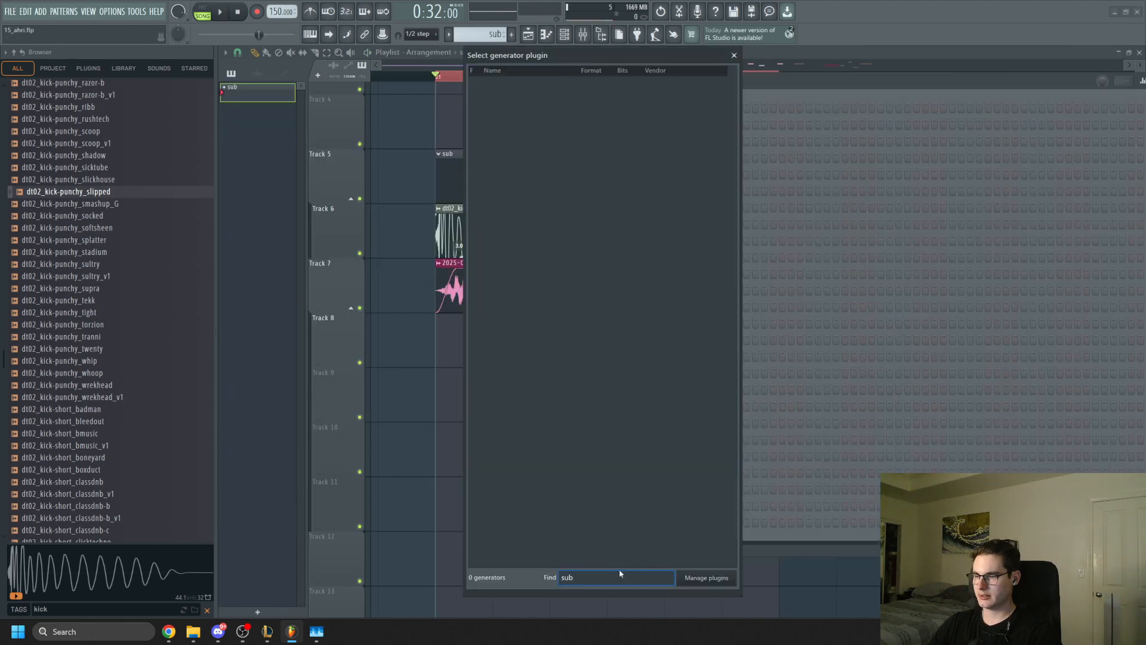
# Search the generator plugins for flex.
pyautogui.write('flex')
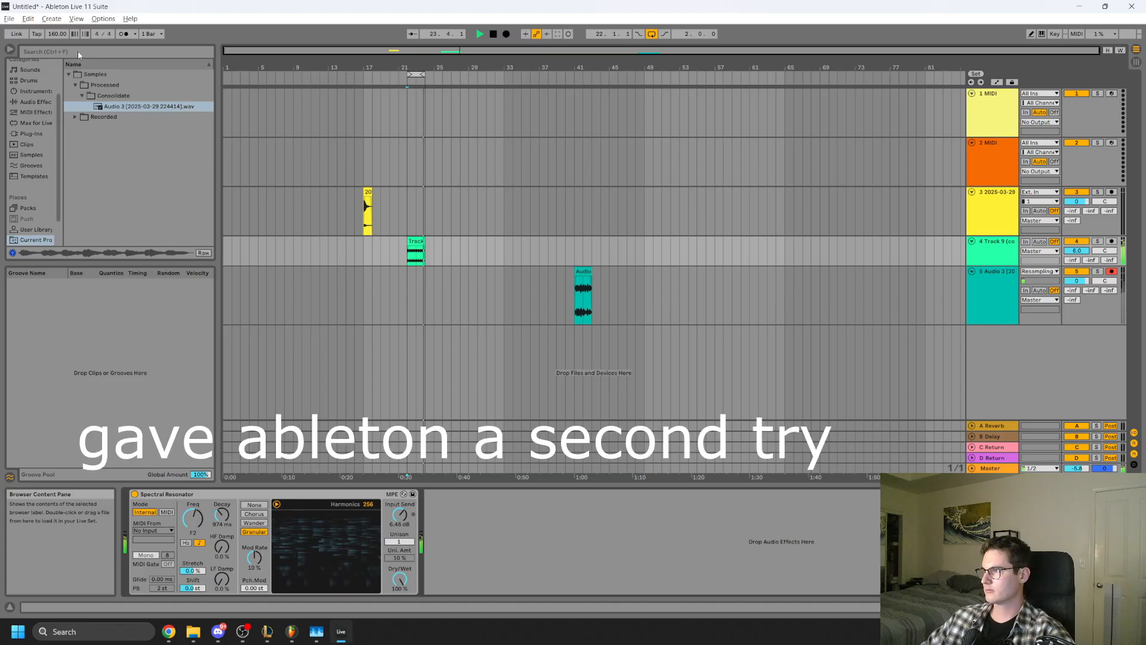
# In Ableton Live, find the Vocoder effect in the browser and add it after Spectral Resonator.
pyautogui.click(78, 52)
pyautogui.write('vic')
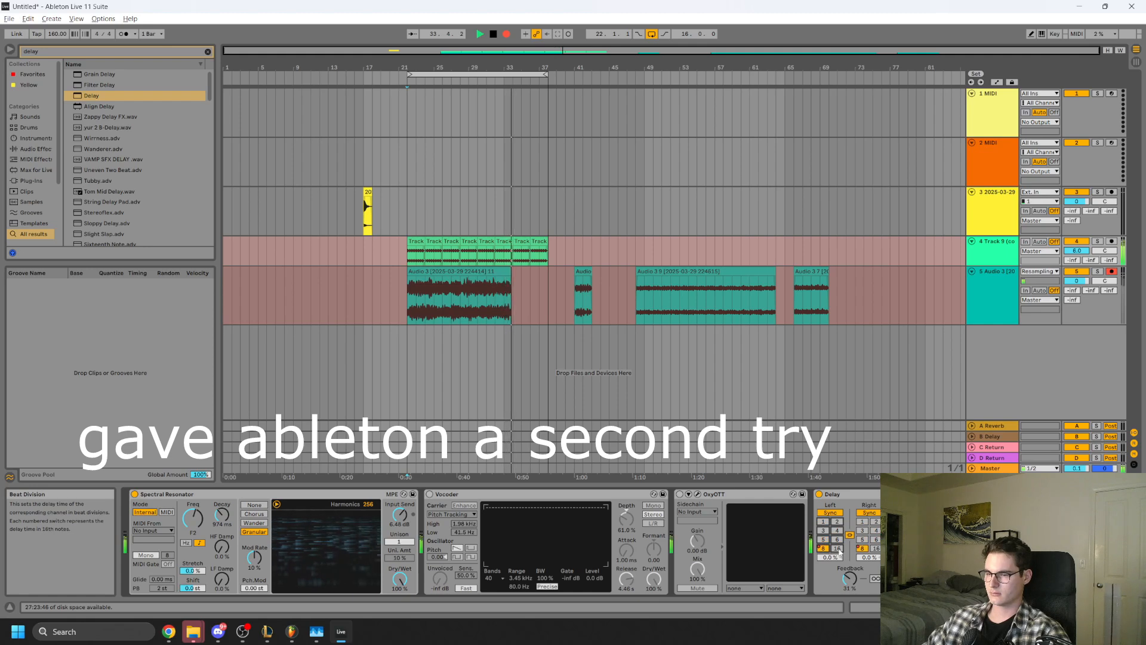
# Set the Delay's left-channel beat division to 16 and lower the Vocoder's lower pitch detection limit.
pyautogui.click(838, 549)
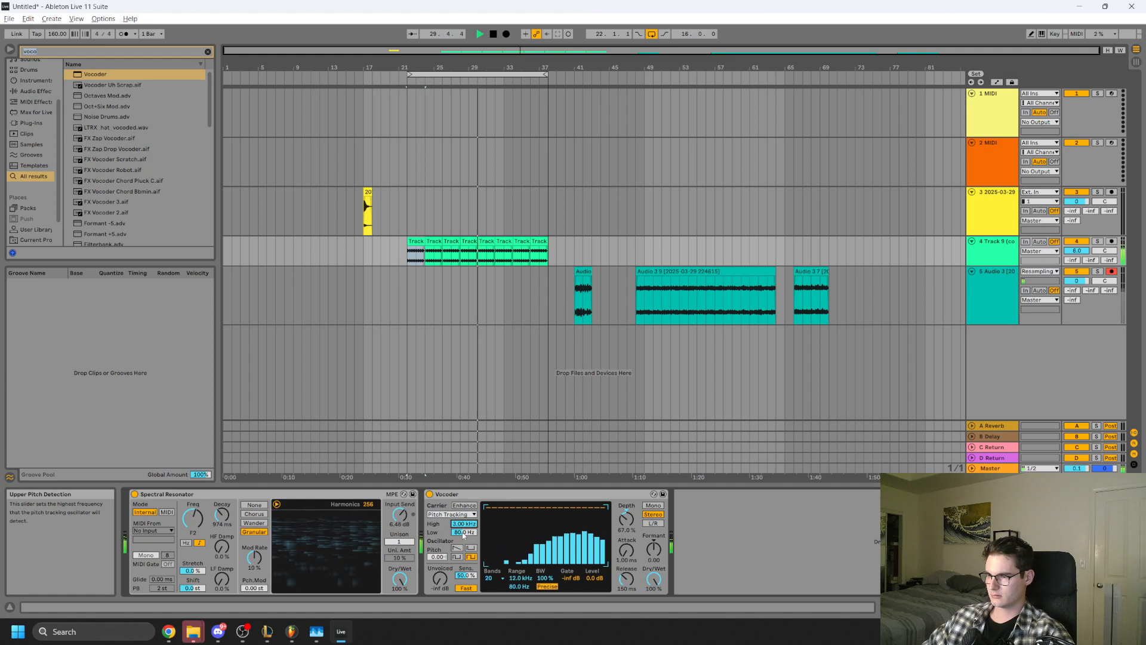
pyautogui.moveTo(464, 533); pyautogui.dragTo(464, 564)
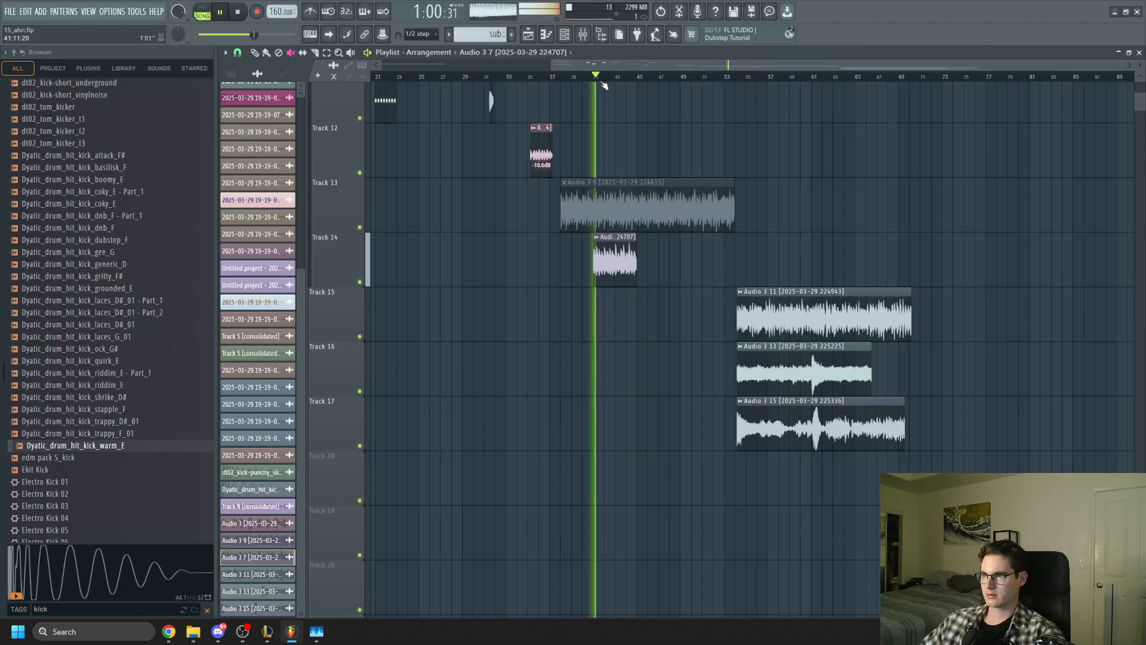
# Switch to FL Studio and listen to the resampled Audio 3 7 clip on playlist track 14.
pyautogui.scroll(2, 674, 273)
pyautogui.press('p')
pyautogui.scroll(-3, 618, 314)
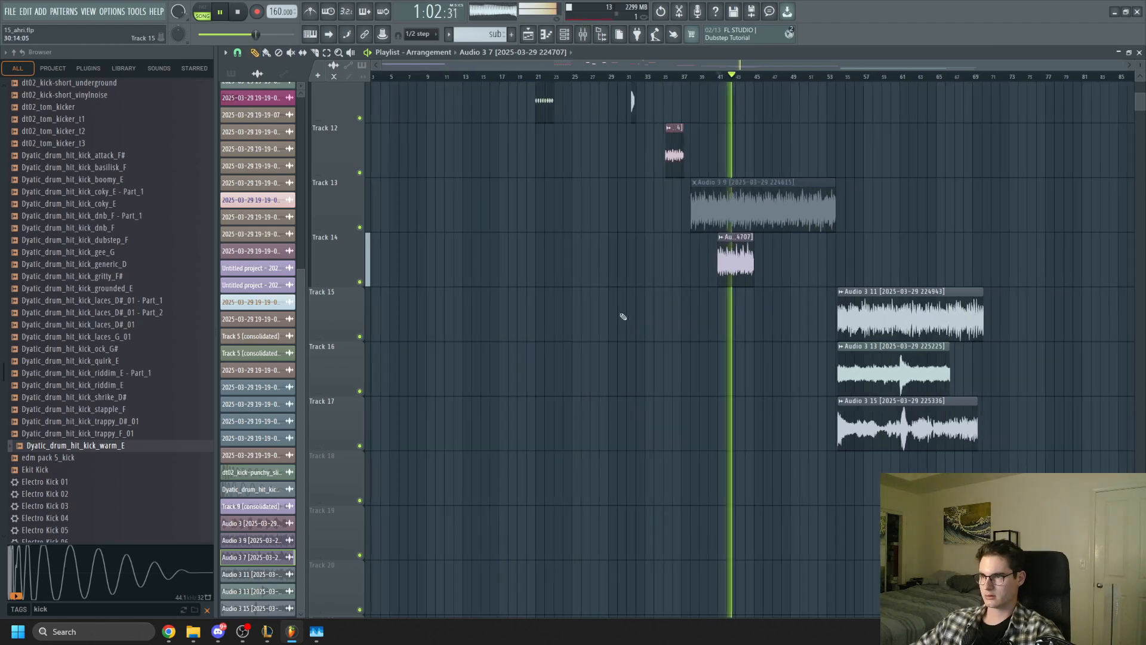
pyautogui.scroll(2, 623, 316)
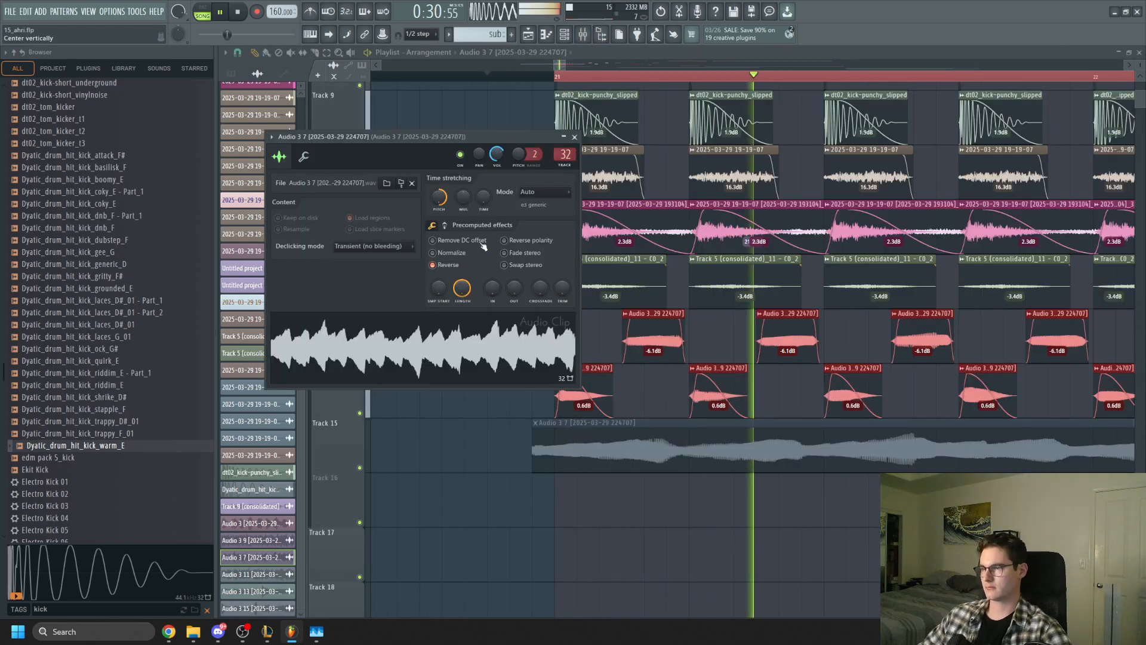
# Send the reversed Audio 3 7 sample from its channel settings to Edison and open the region functions.
pyautogui.rightClick(406, 346)
pyautogui.click(447, 390)
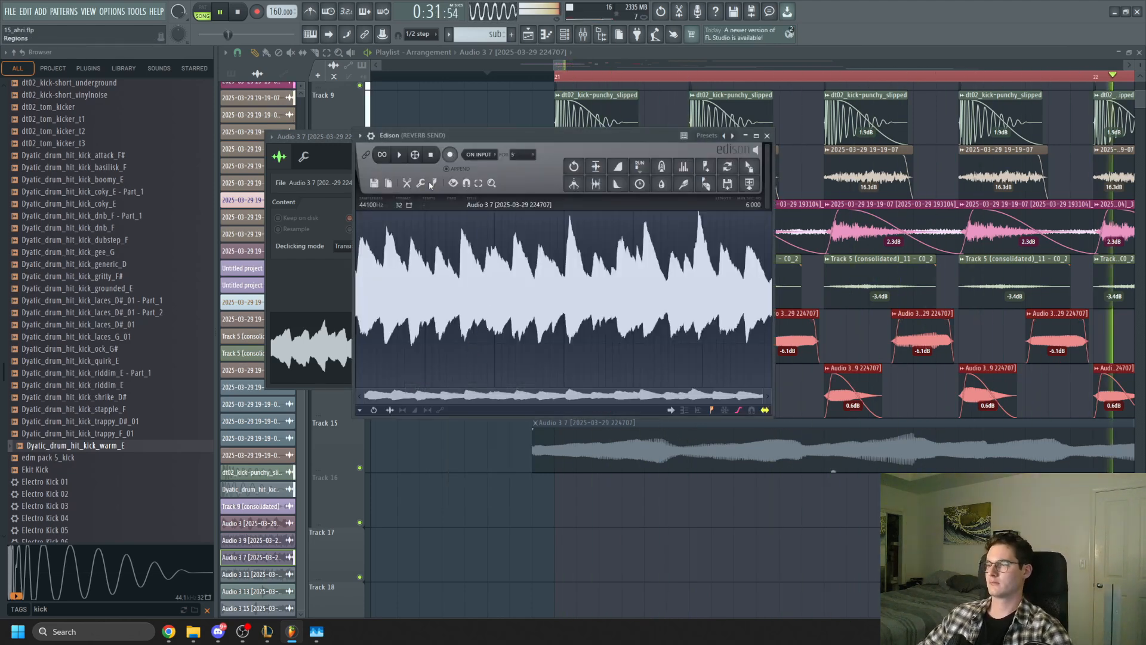
pyautogui.click(434, 183)
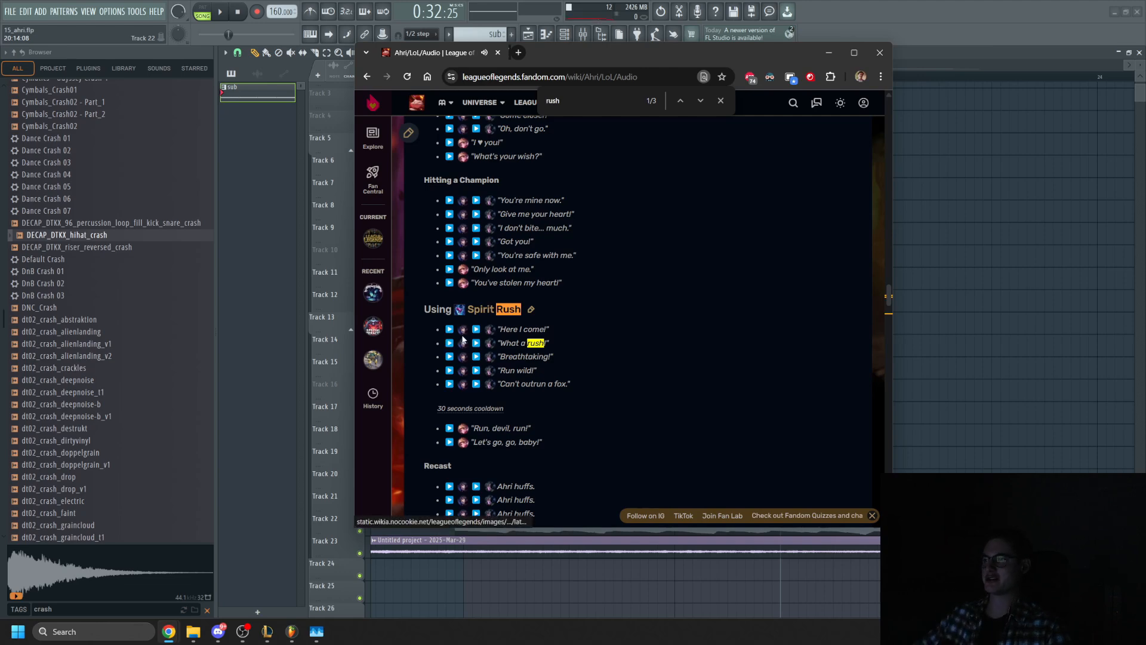
# In Chrome, save one of Ahri's Spirit Rush voice lines from the League of Legends wiki audio page.
pyautogui.click(556, 55)
pyautogui.rightClick(607, 363)
pyautogui.click(679, 427)
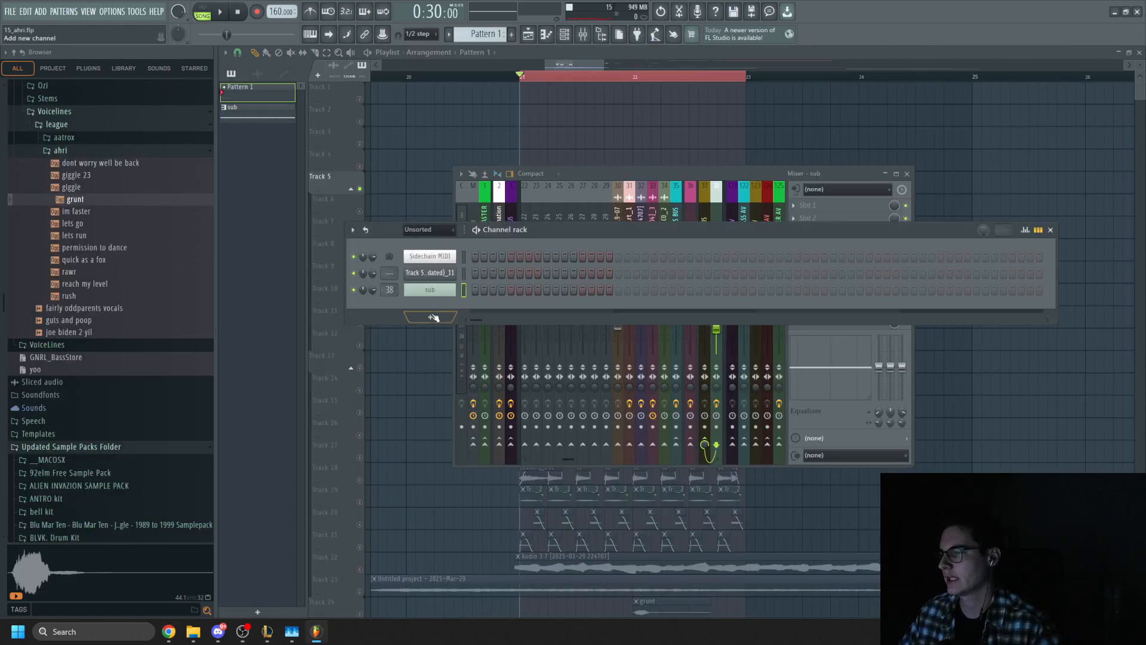
# Add a Serum instrument to the FL Studio channel rack and bring its window to the front.
pyautogui.click(432, 316)
pyautogui.write('serum')
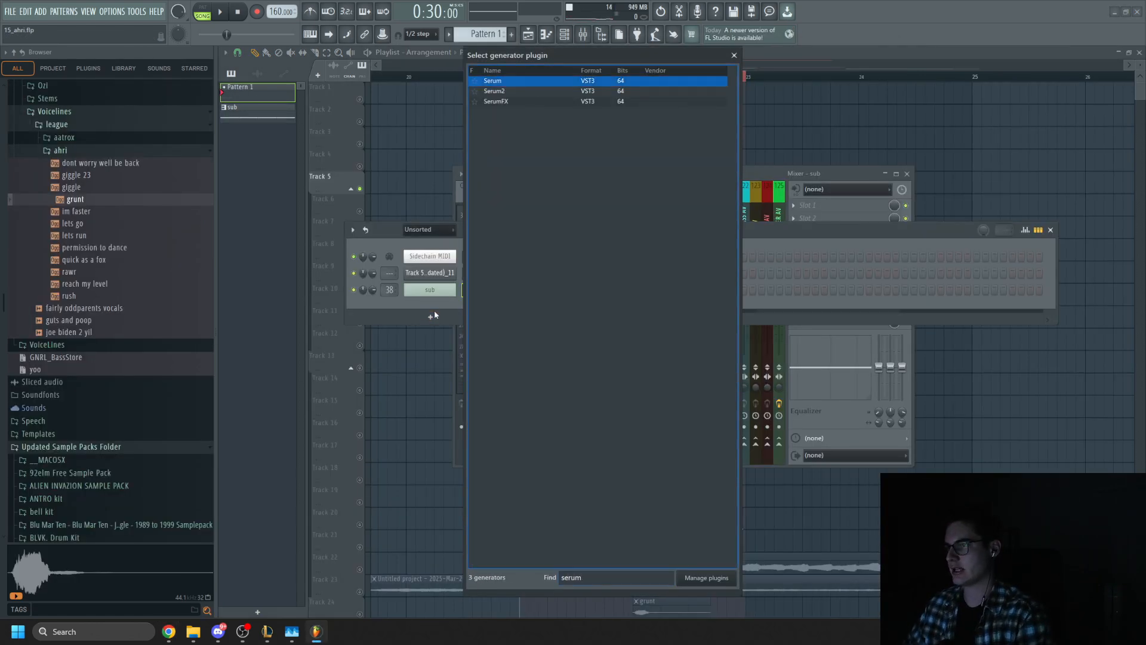
pyautogui.press('Return')
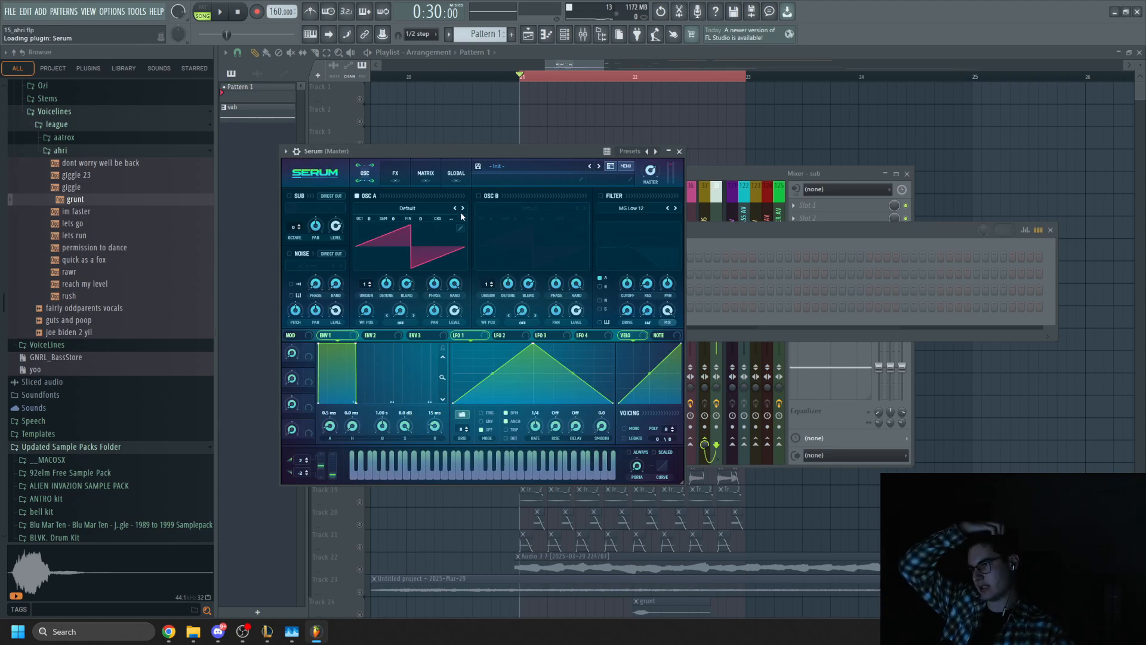
pyautogui.click(733, 234)
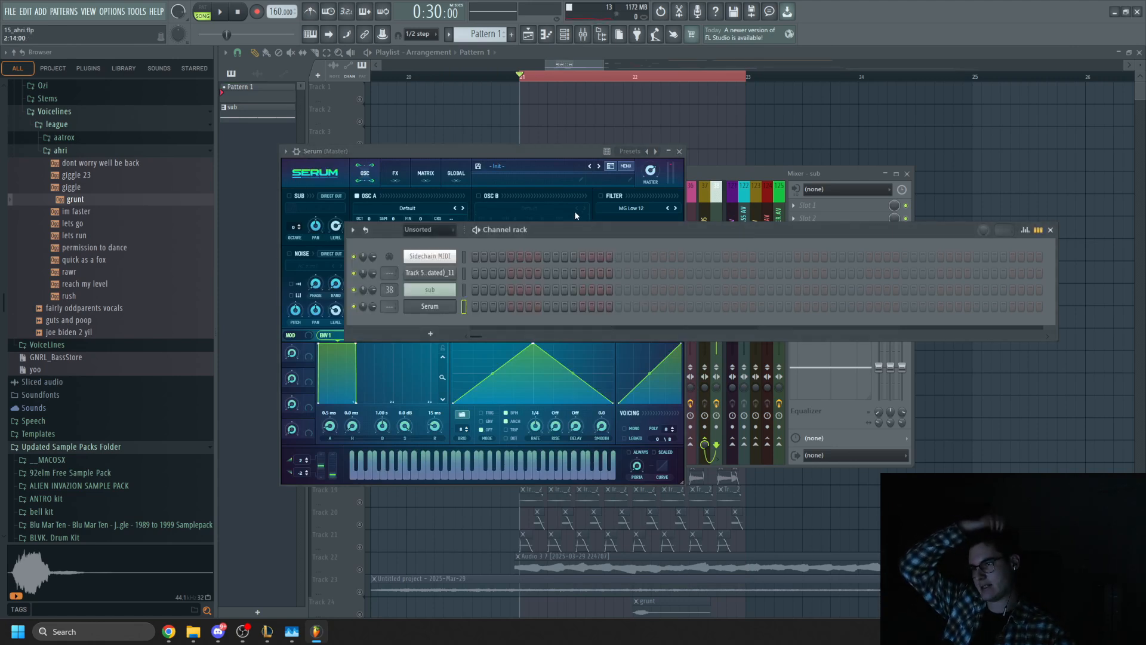
pyautogui.click(542, 155)
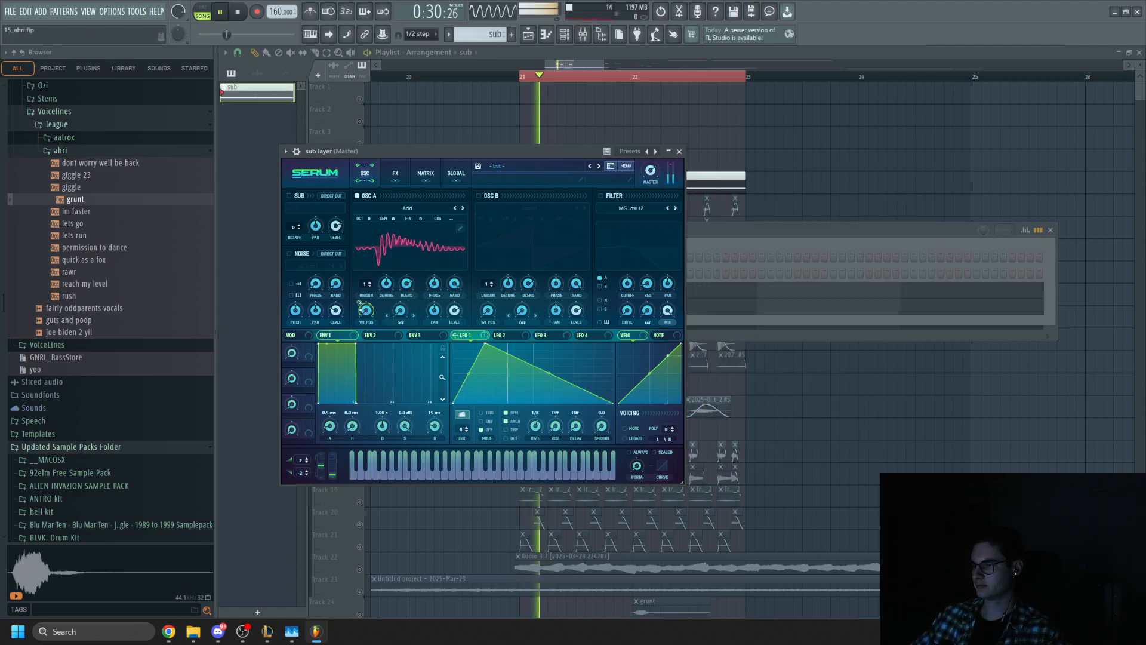
# In Serum, adjust the LFO modulation amount on OSC A's wavetable position and assign LFO 2 to the filter cutoff.
pyautogui.moveTo(360, 306); pyautogui.dragTo(356, 314)
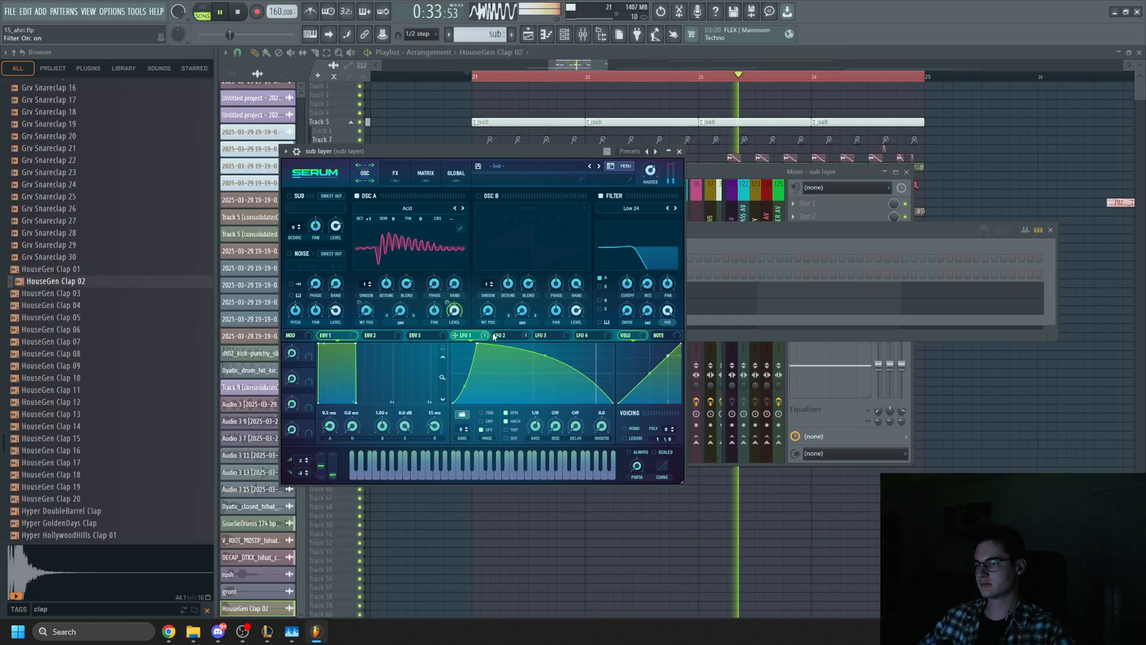
pyautogui.moveTo(496, 335); pyautogui.dragTo(642, 289)
pyautogui.click(601, 321)
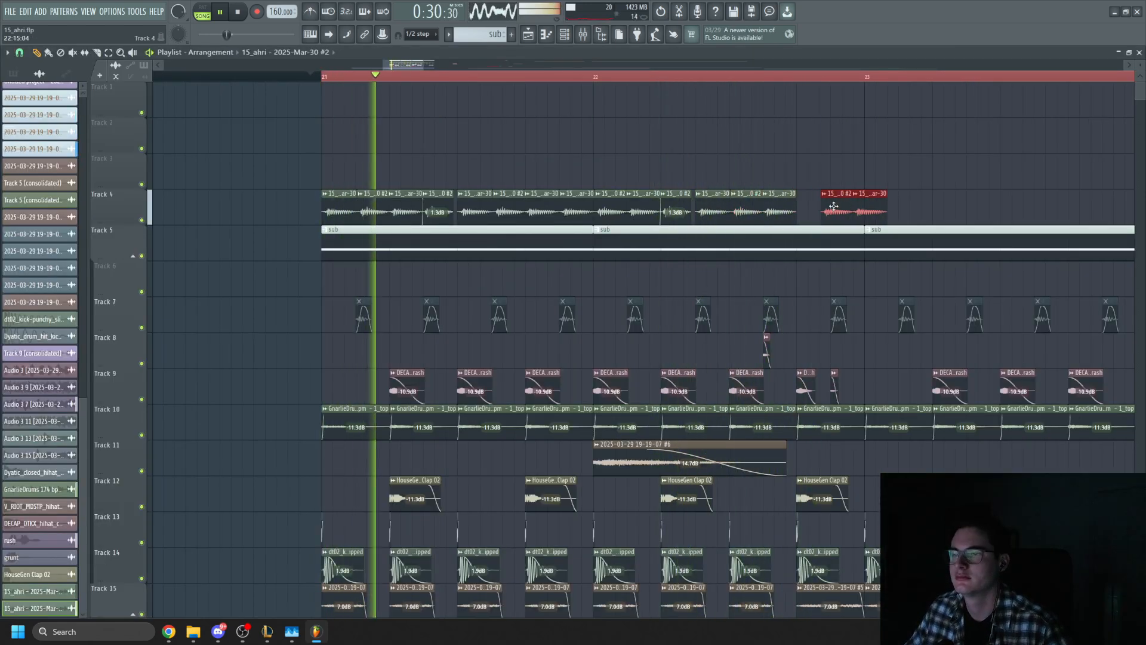
# Move the two selected clips on track 4 earlier so they follow the preceding clips and end at bar 23.
pyautogui.moveTo(833, 206); pyautogui.dragTo(809, 210)
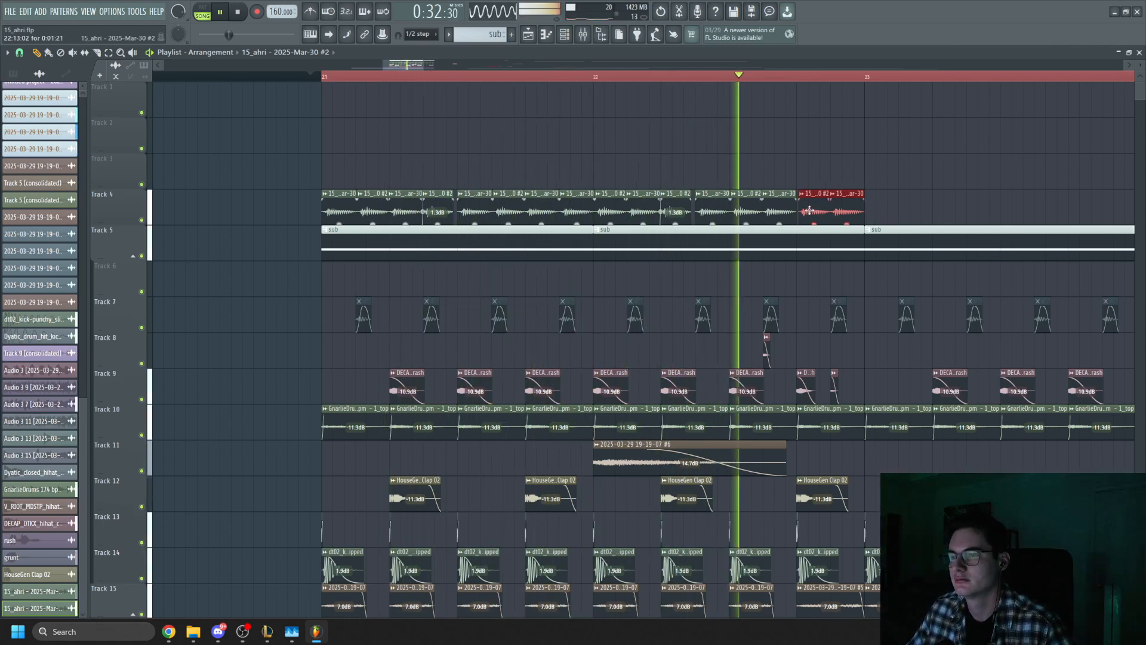
pyautogui.press('space')
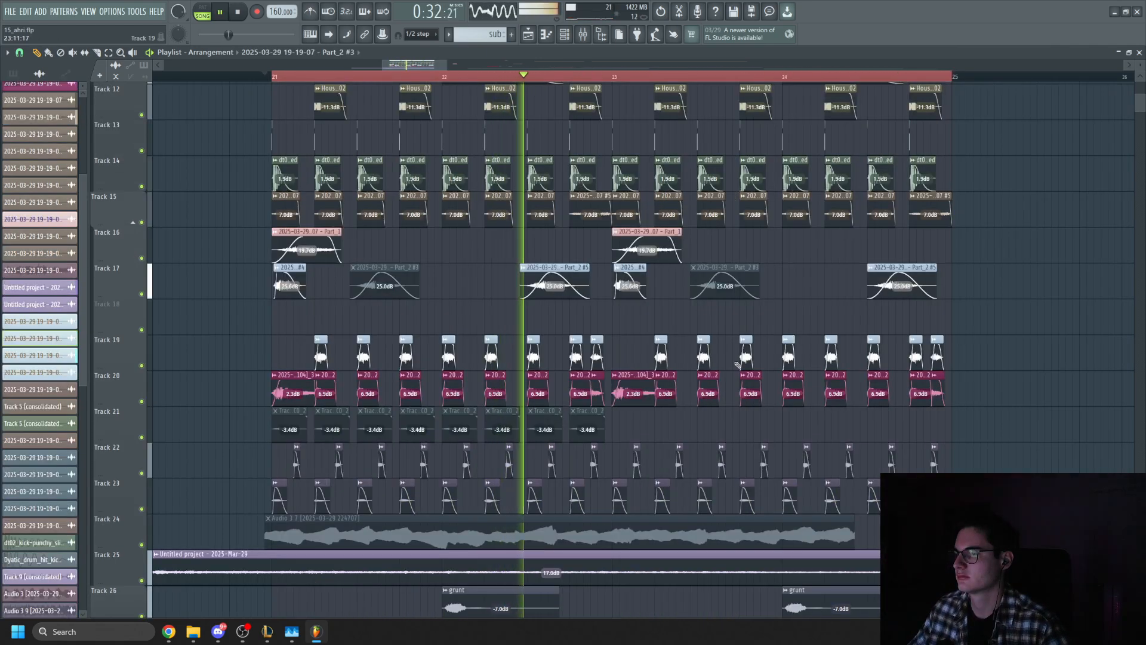
# Select all the Part_2 clips on track 19 between bars 21 and 25, and play the arrangement from bar 21.
pyautogui.moveTo(991, 355); pyautogui.dragTo(307, 364)
pyautogui.press('space')
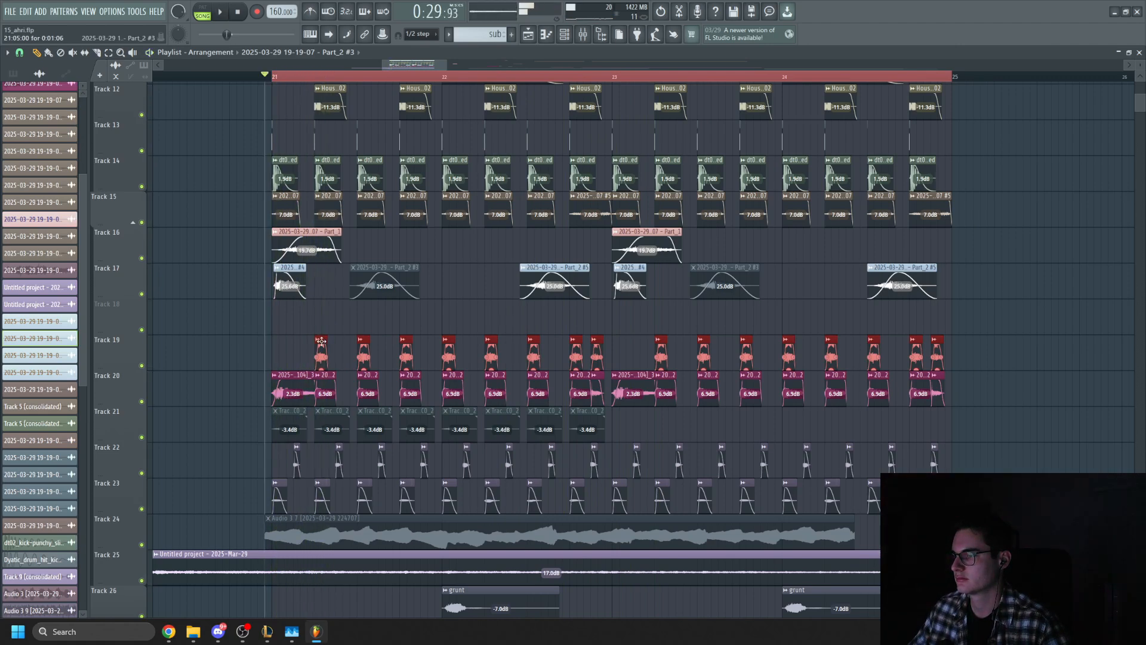
pyautogui.scroll(3, 321, 340)
pyautogui.press('space')
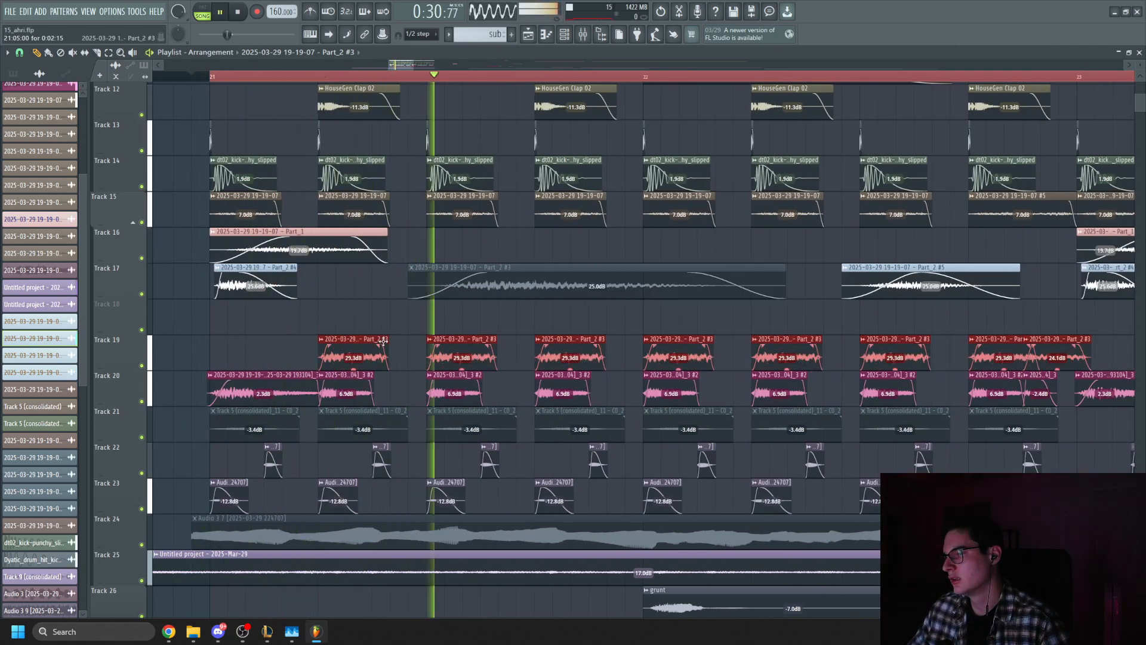
# Try shortening the selected Part_2 clips on track 19, play the result, and undo the trim.
pyautogui.moveTo(383, 341); pyautogui.dragTo(375, 343)
pyautogui.press('space')
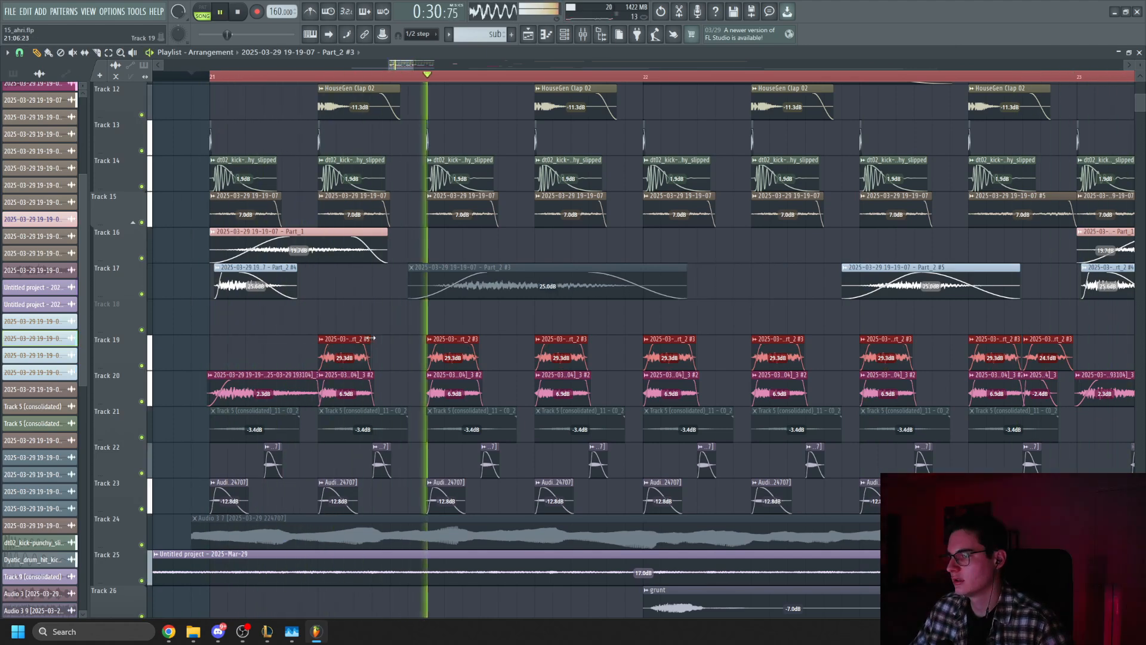
pyautogui.hotkey('ctrl', 'z')
pyautogui.hotkey('ctrl', 'z')
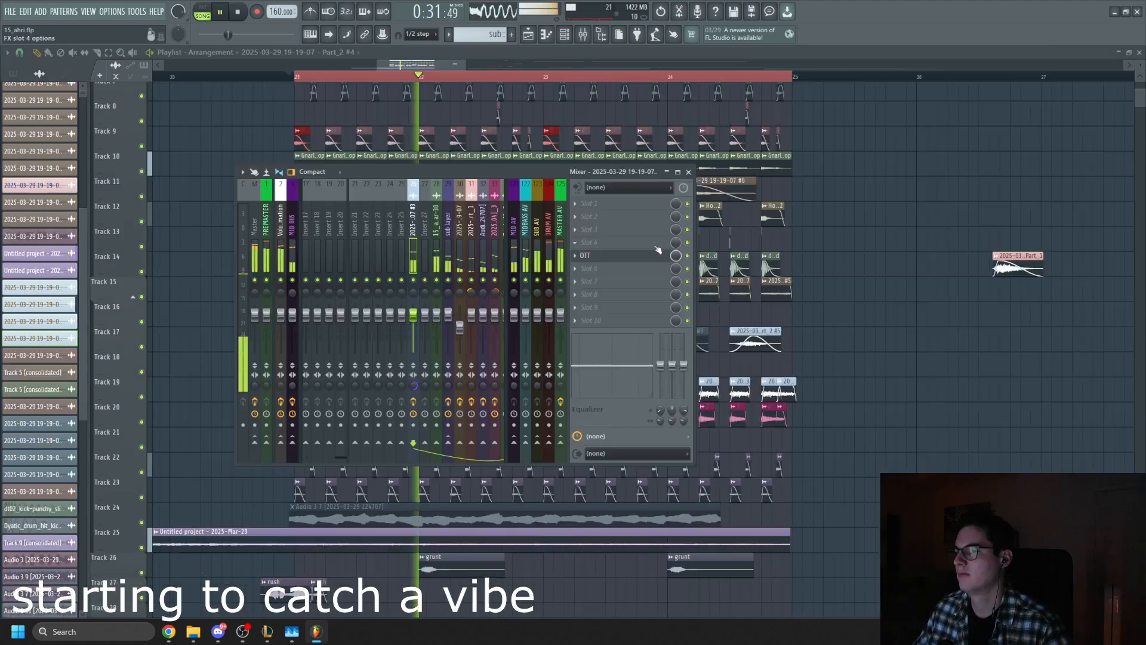
# Set the depth of OTT on the selected mixer insert to 1% and lower that effect slot's mix level.
pyautogui.click(626, 259)
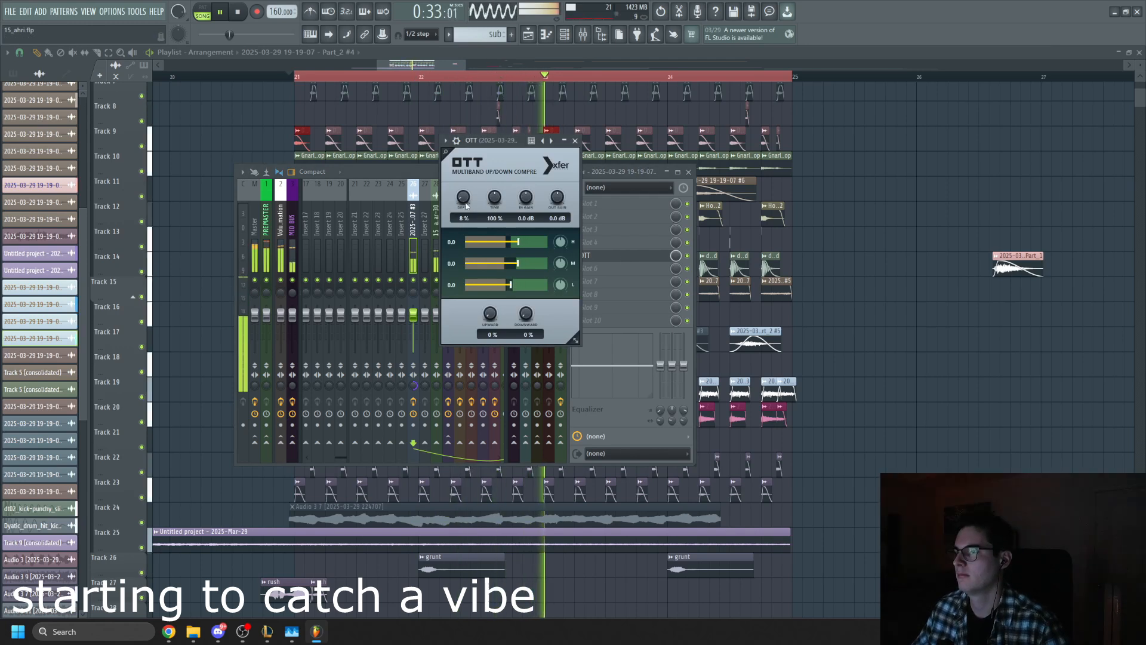
pyautogui.moveTo(463, 197); pyautogui.dragTo(462, 207)
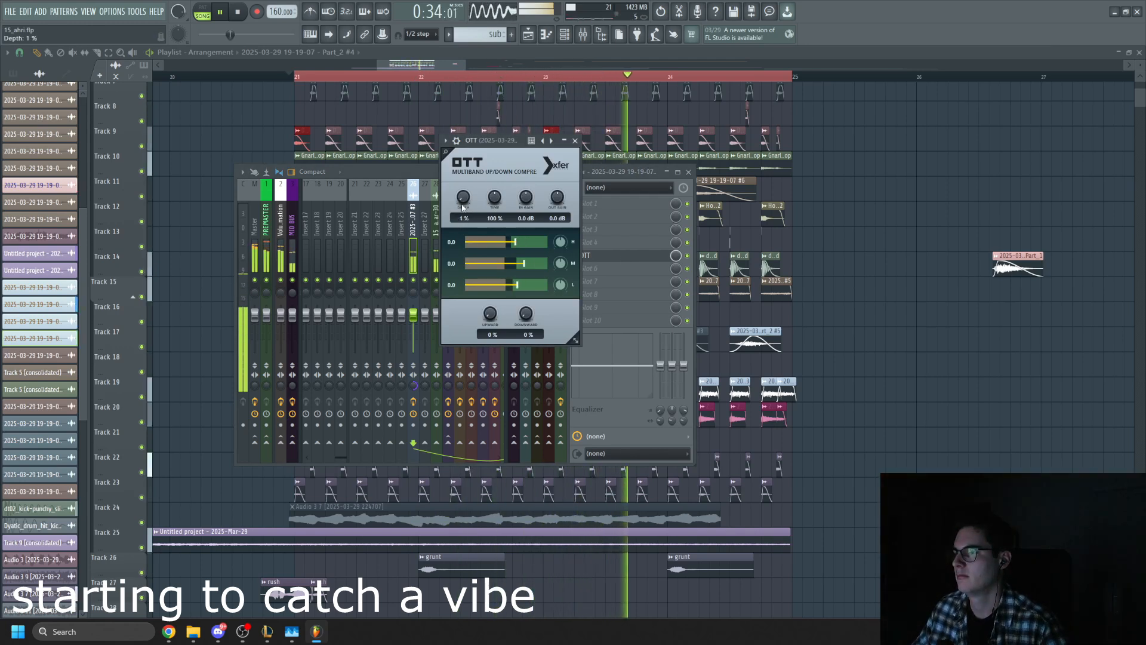
pyautogui.click(605, 173)
pyautogui.moveTo(675, 255); pyautogui.dragTo(675, 270)
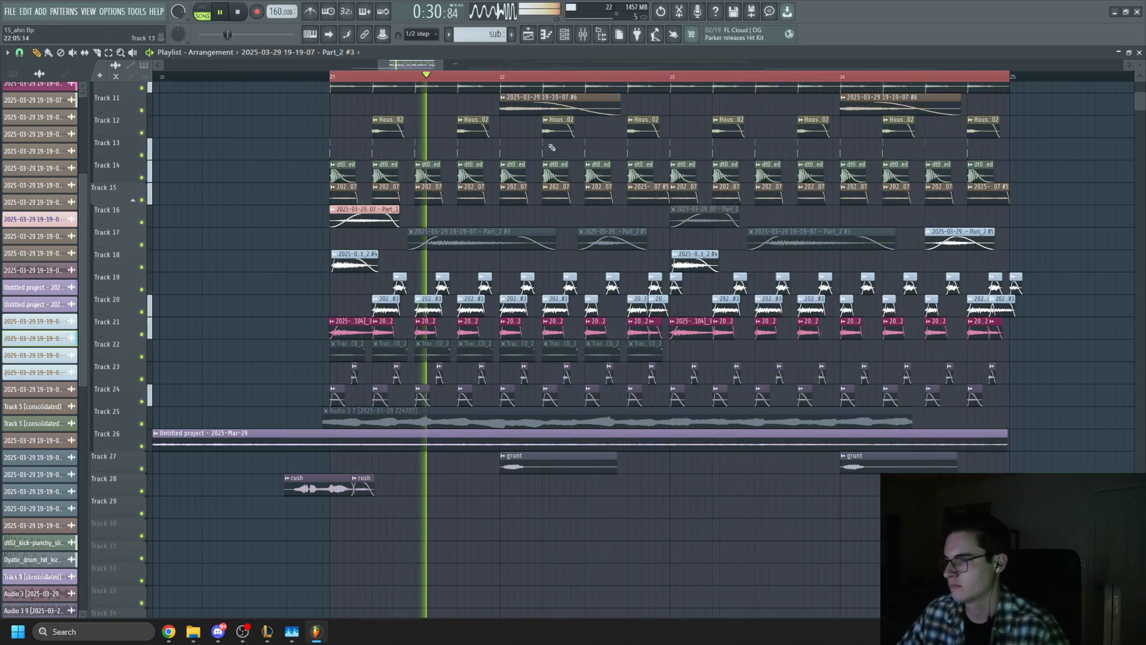
# Play the arrangement from bar 19 into the section starting at bar 21.
pyautogui.press('space')
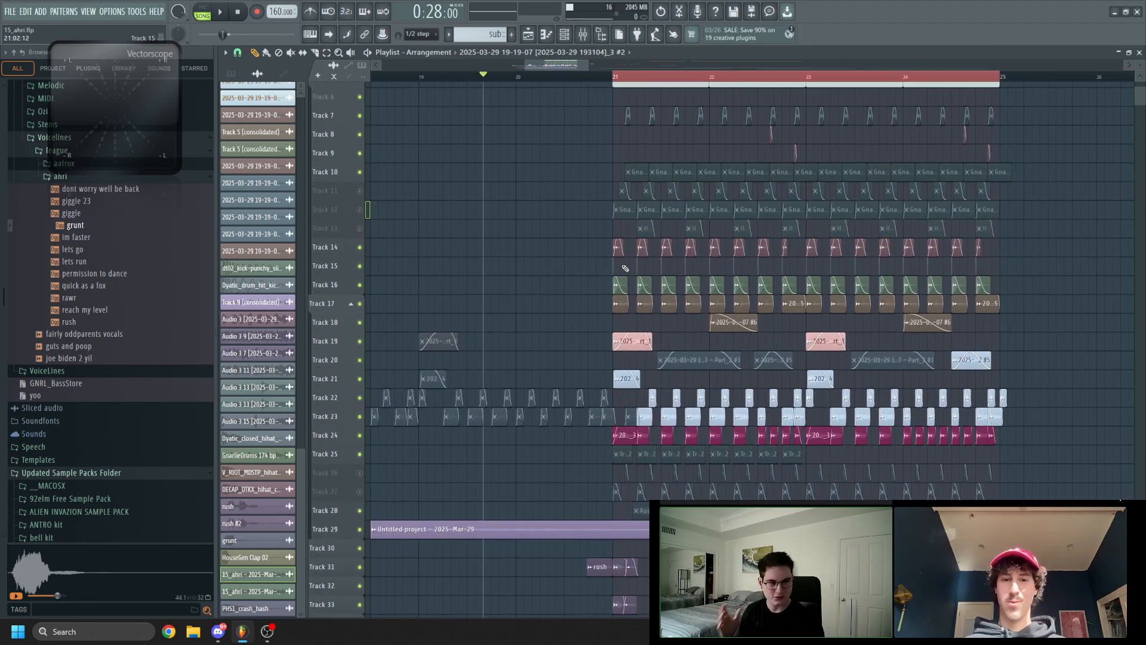
pyautogui.moveTo(520, 130); pyautogui.dragTo(554, 202)
pyautogui.moveTo(560, 332); pyautogui.dragTo(493, 369)
pyautogui.moveTo(493, 368); pyautogui.dragTo(487, 422)
pyautogui.press('space')
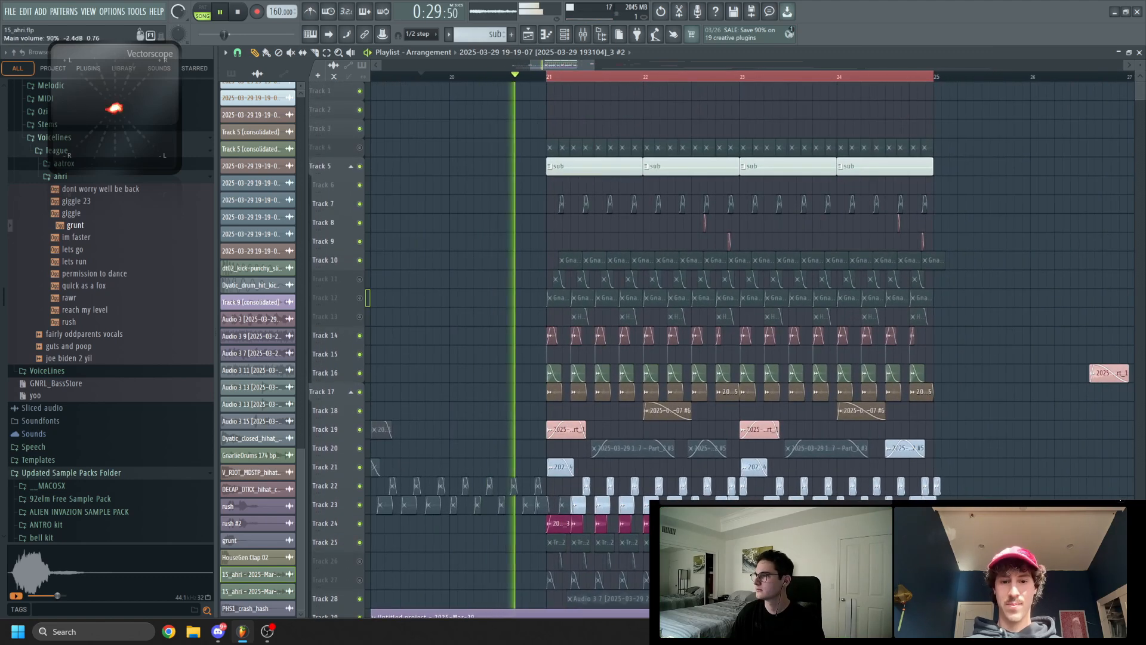
# Unmute the clips on tracks 4, 11, 12 and 13 and listen to the loop from bar 21.
pyautogui.moveTo(484, 105); pyautogui.dragTo(525, 108)
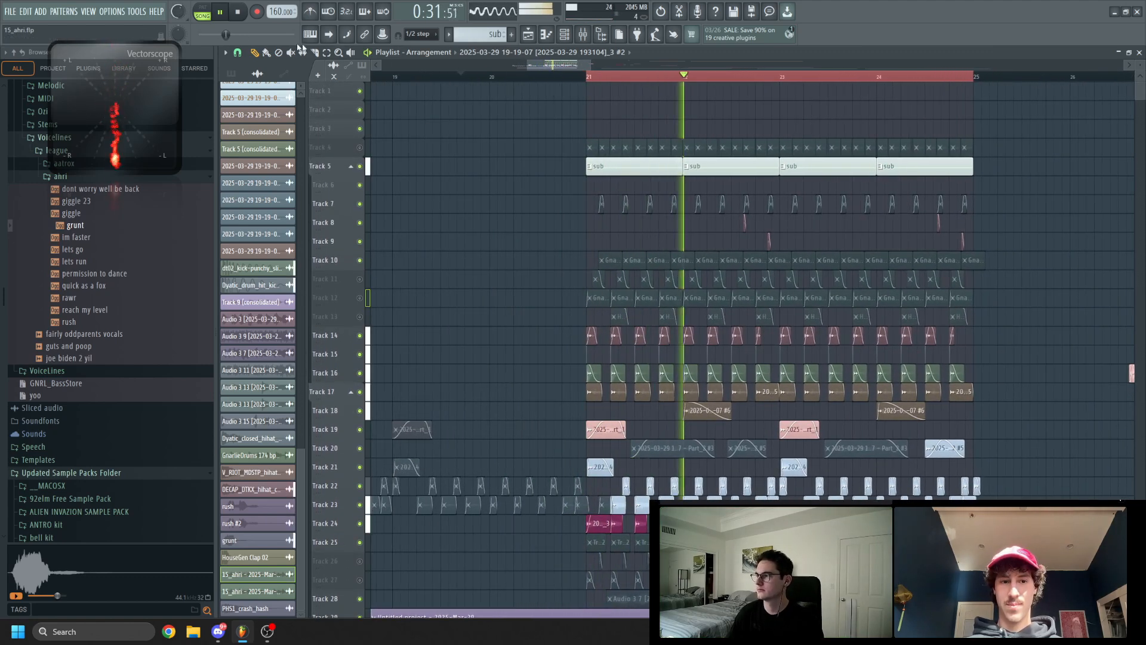
pyautogui.moveTo(563, 222); pyautogui.dragTo(504, 203)
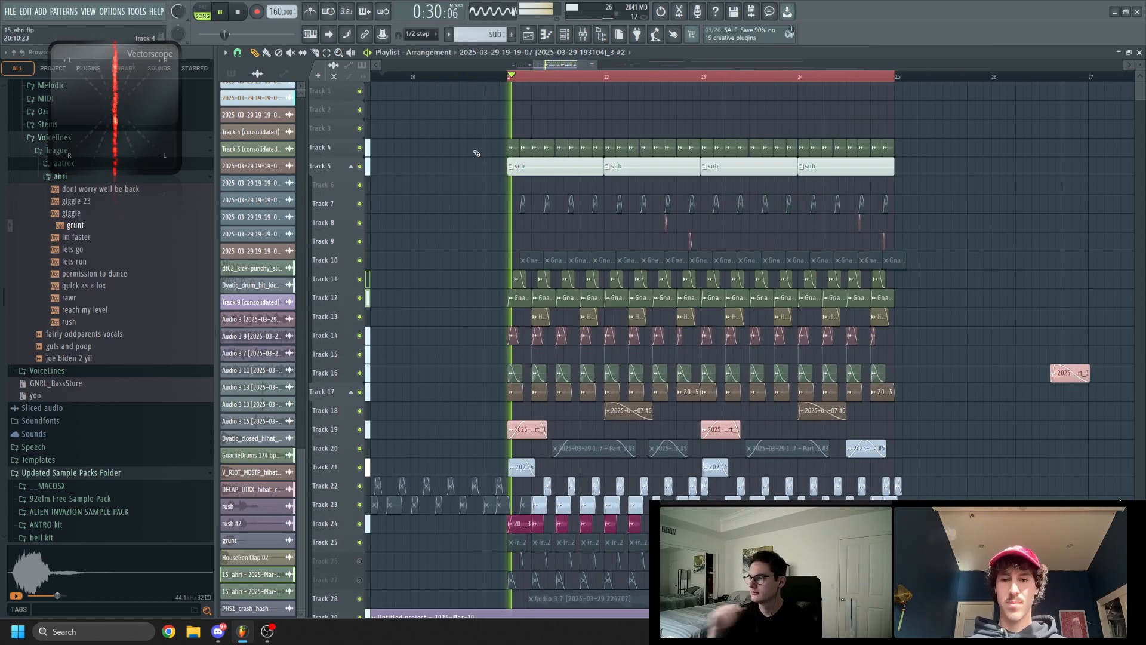
pyautogui.moveTo(390, 186); pyautogui.dragTo(398, 187)
pyautogui.scroll(-3, 468, 183)
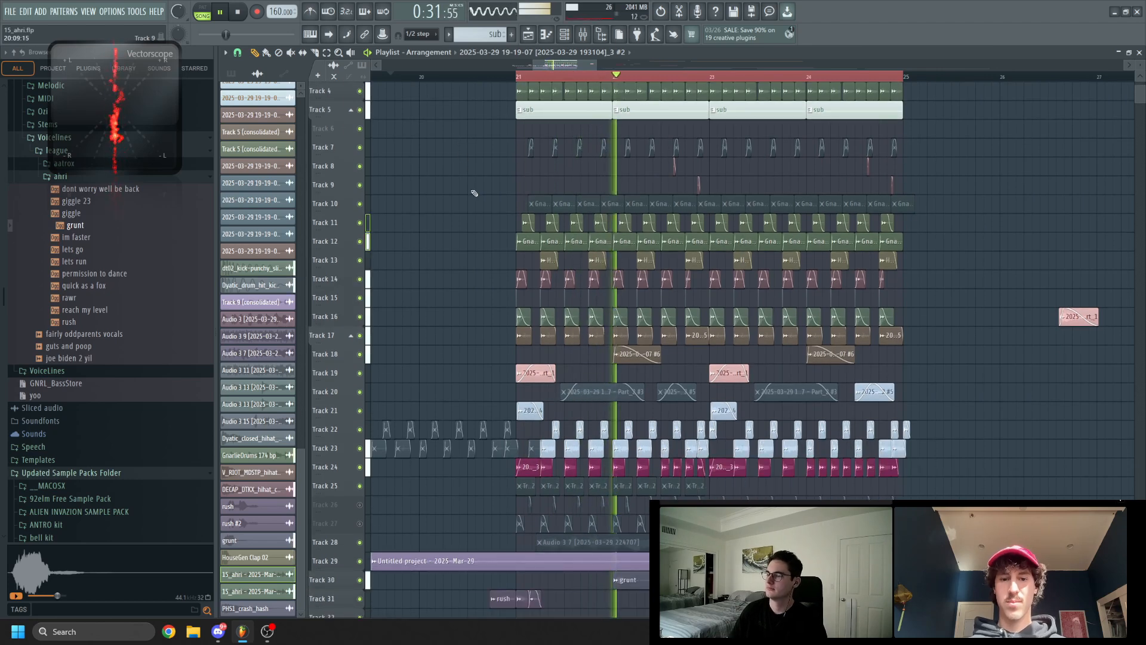
pyautogui.scroll(-2, 476, 196)
pyautogui.press('space')
# Solo track 4, copy all its clips onto track 3 so they fall between the originals, and play both tracks.
pyautogui.scroll(-3, 502, 223)
pyautogui.moveTo(590, 337); pyautogui.dragTo(547, 364)
pyautogui.scroll(-2, 676, 350)
pyautogui.scroll(2, 619, 360)
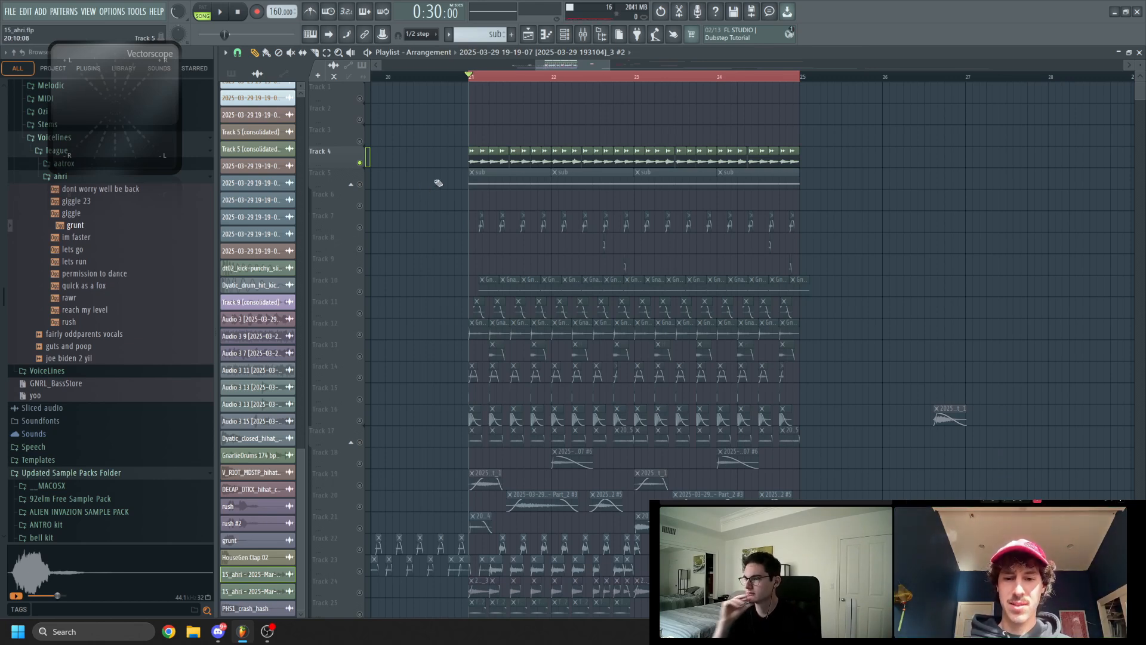
pyautogui.moveTo(812, 161); pyautogui.dragTo(457, 156)
pyautogui.scroll(3, 456, 155)
pyautogui.press('space')
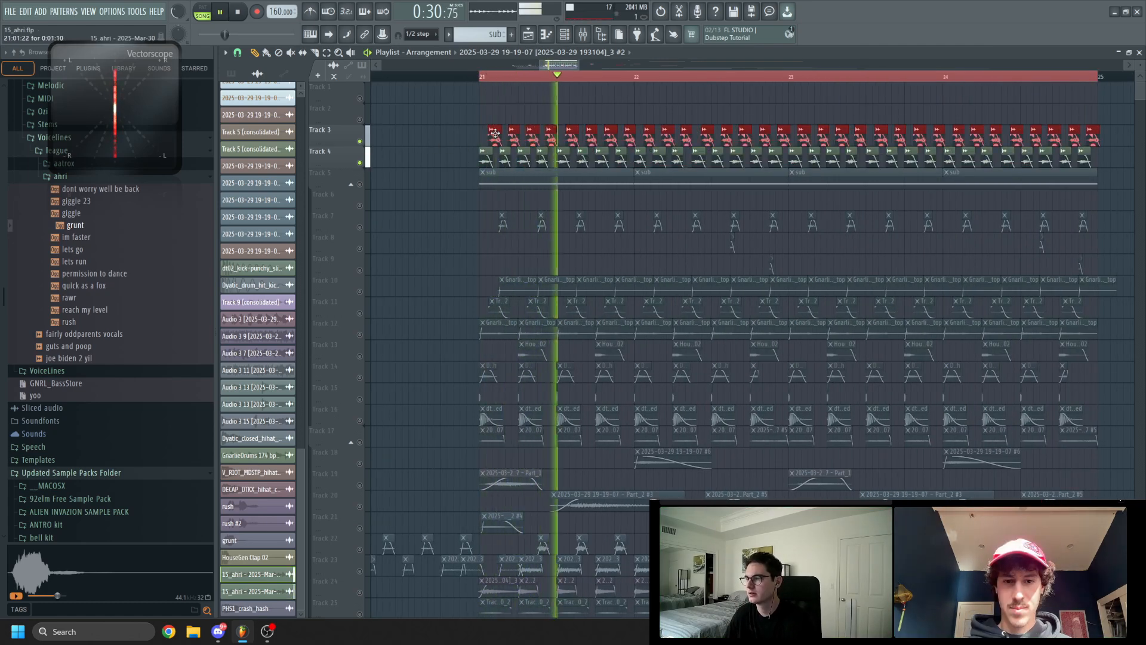
# Turn off the solo, select the clips on tracks 3 and 4, and play the full arrangement through bars 21 to 25.
pyautogui.scroll(4, 430, 149)
pyautogui.rightClick(361, 160)
pyautogui.moveTo(610, 122); pyautogui.dragTo(457, 133)
pyautogui.scroll(-2, 458, 134)
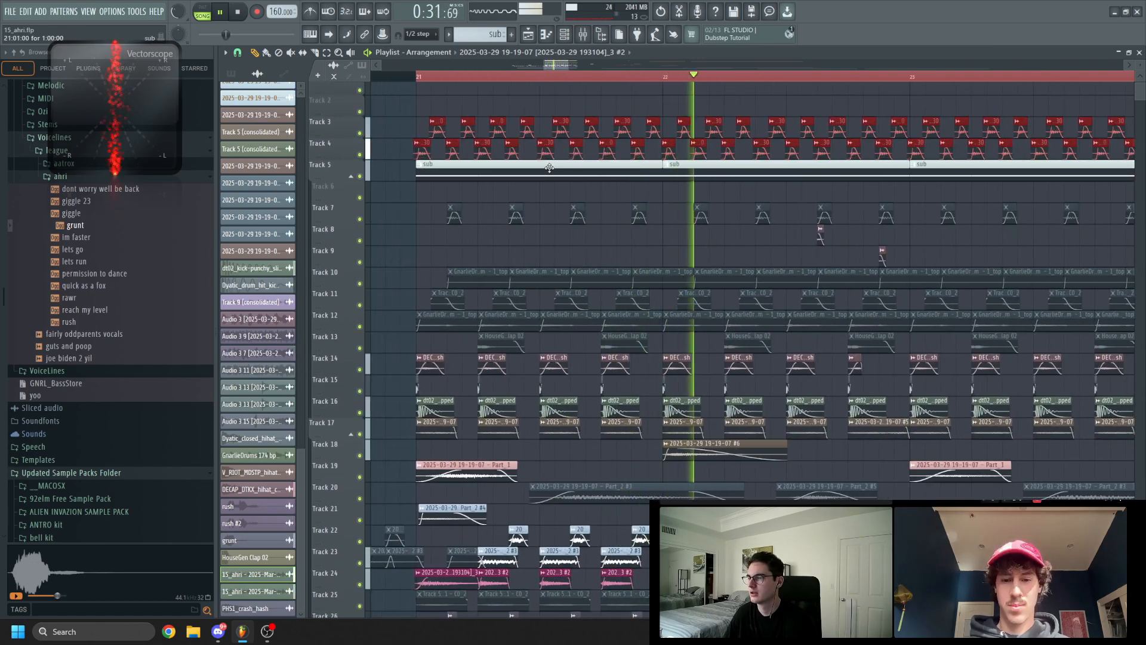
pyautogui.scroll(-2, 476, 187)
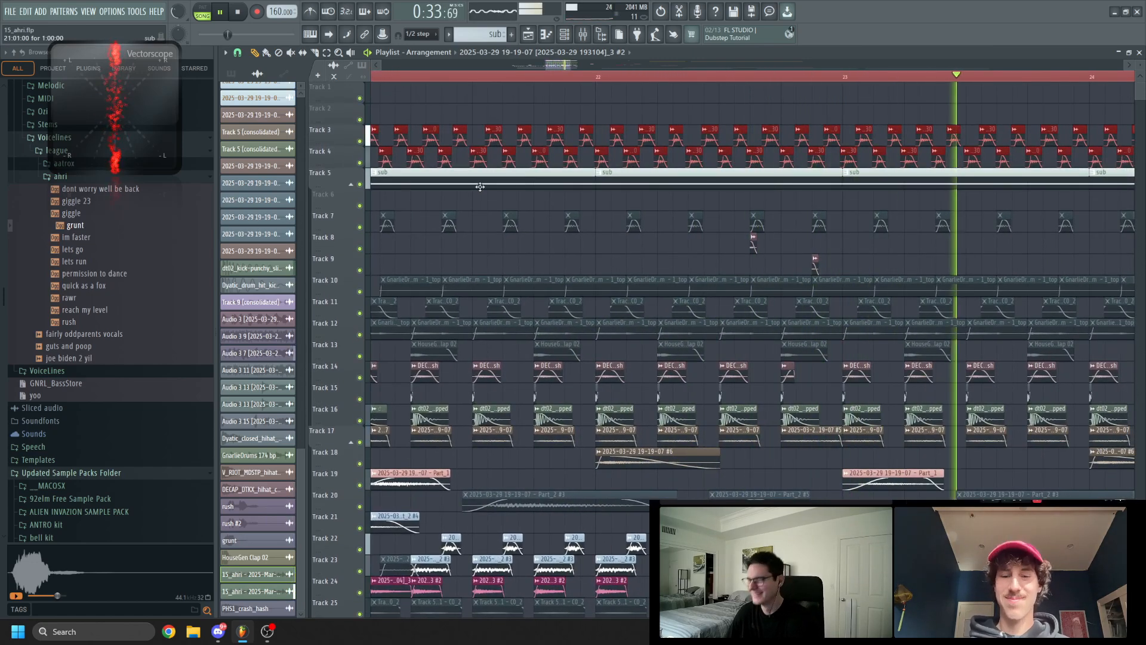
pyautogui.scroll(-3, 573, 220)
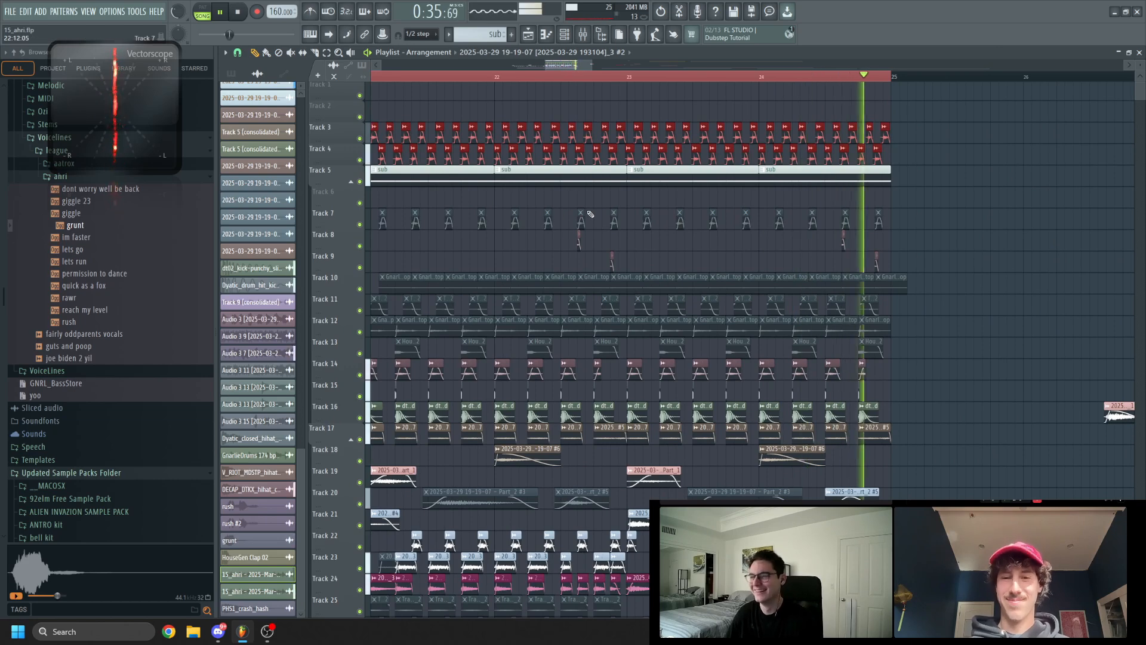
pyautogui.press('space')
# Solo track 4 and re-enable track 3 and the sub on track 5 alongside it.
pyautogui.scroll(-3, 632, 207)
pyautogui.scroll(5, 633, 207)
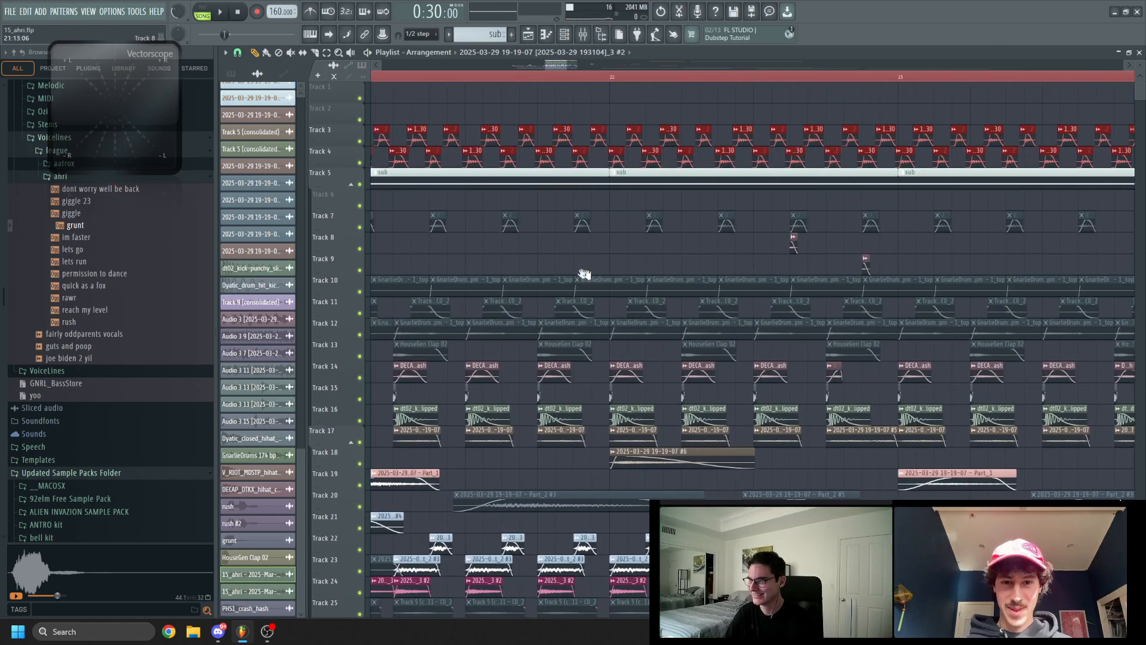
pyautogui.scroll(2, 548, 250)
pyautogui.rightClick(361, 164)
pyautogui.click(360, 142)
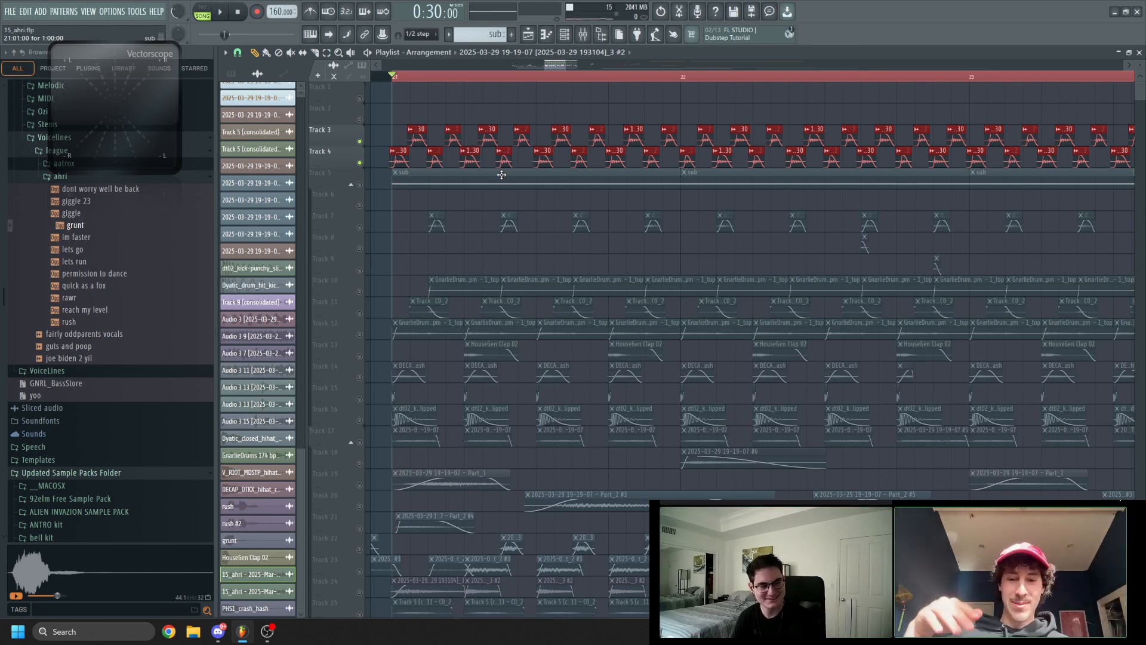
pyautogui.click(360, 184)
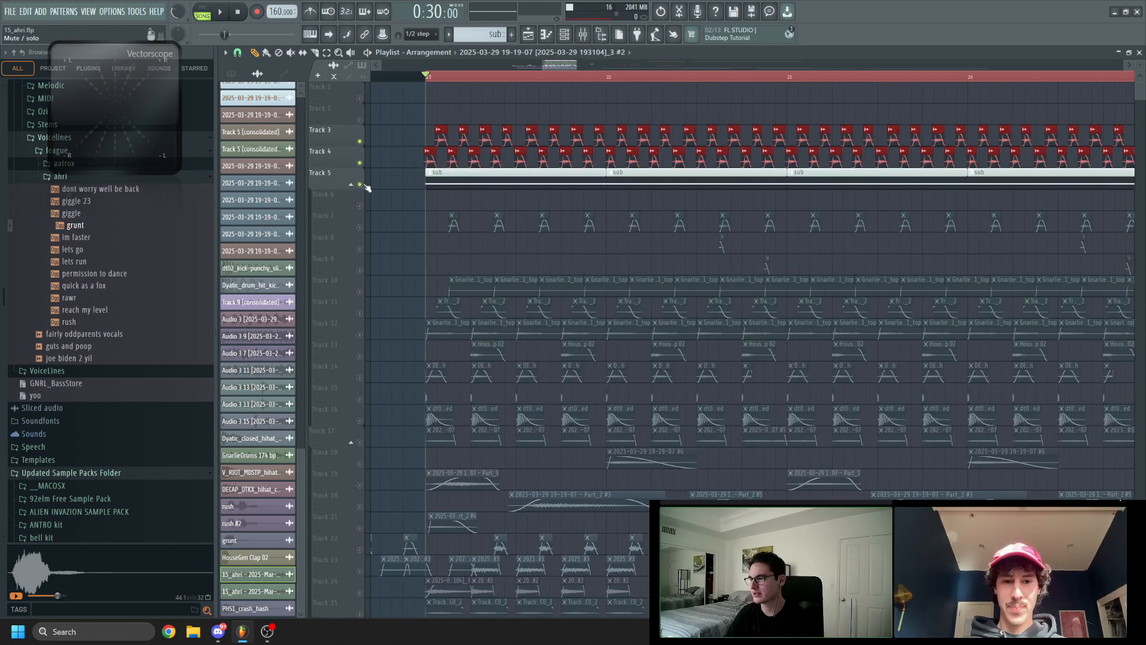
# Solo the sub on track 5, open its Serum instrument, and move the LFO 1 peak later for a slower rise.
pyautogui.scroll(-1, 389, 186)
pyautogui.doubleClick(465, 172)
pyautogui.press('space')
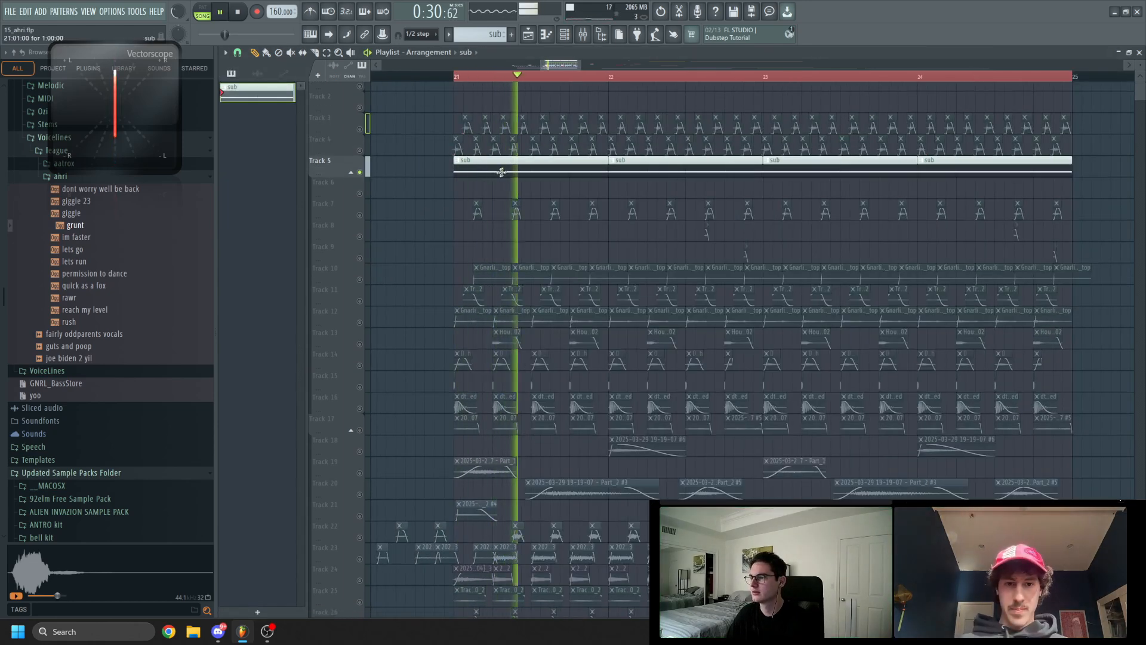
pyautogui.doubleClick(680, 172)
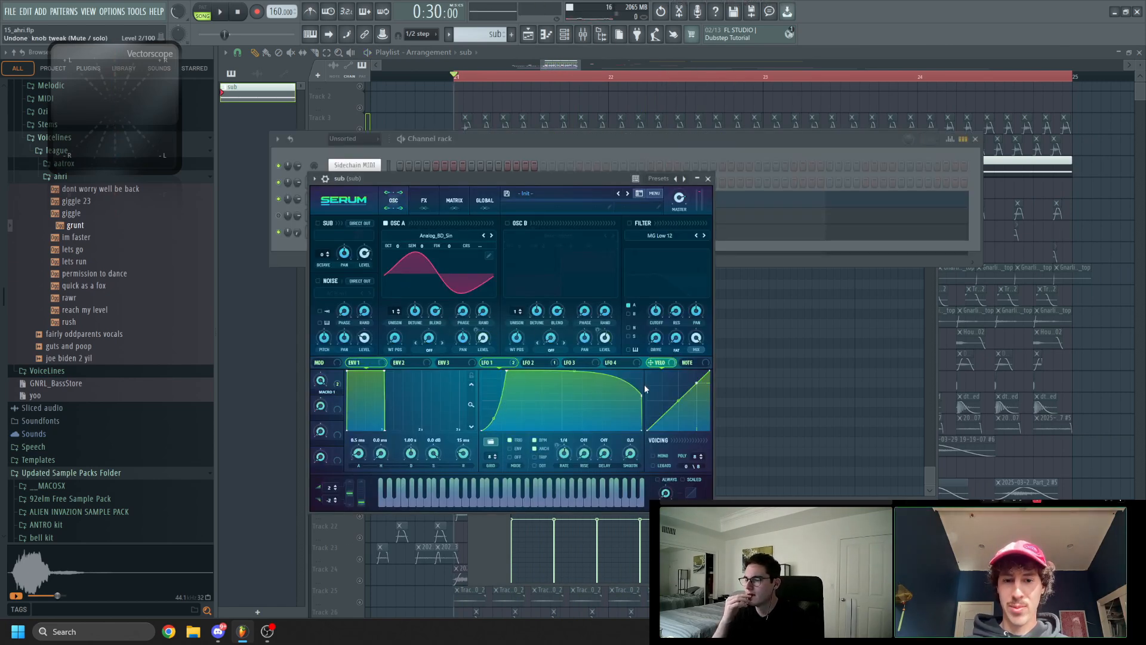
pyautogui.moveTo(563, 351); pyautogui.dragTo(552, 355)
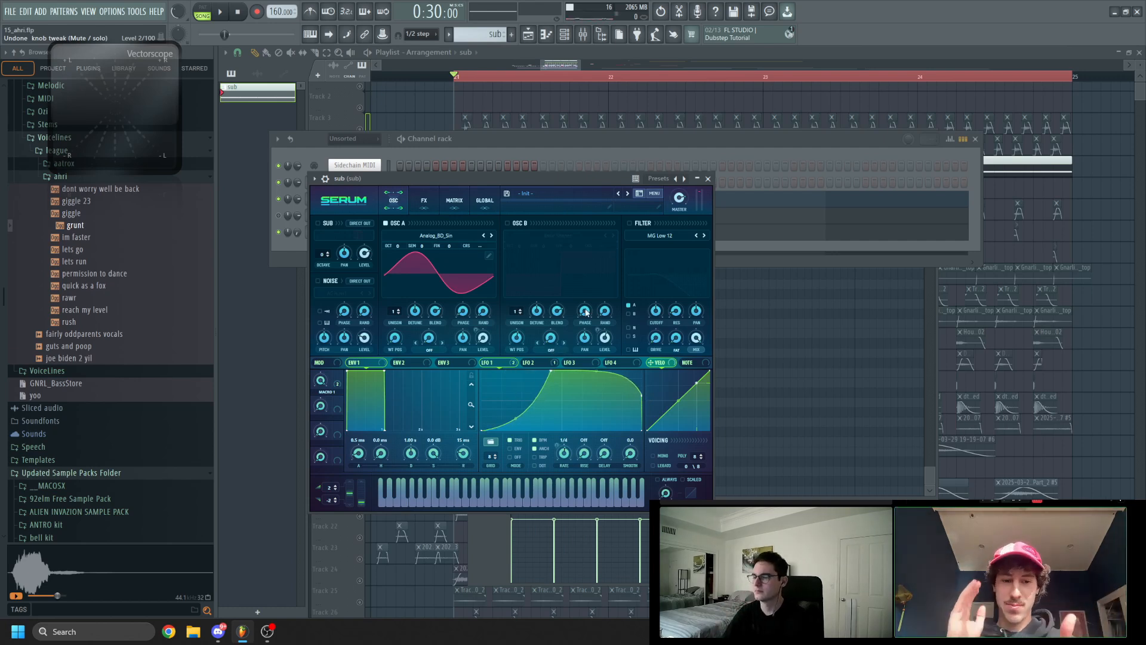
pyautogui.press('space')
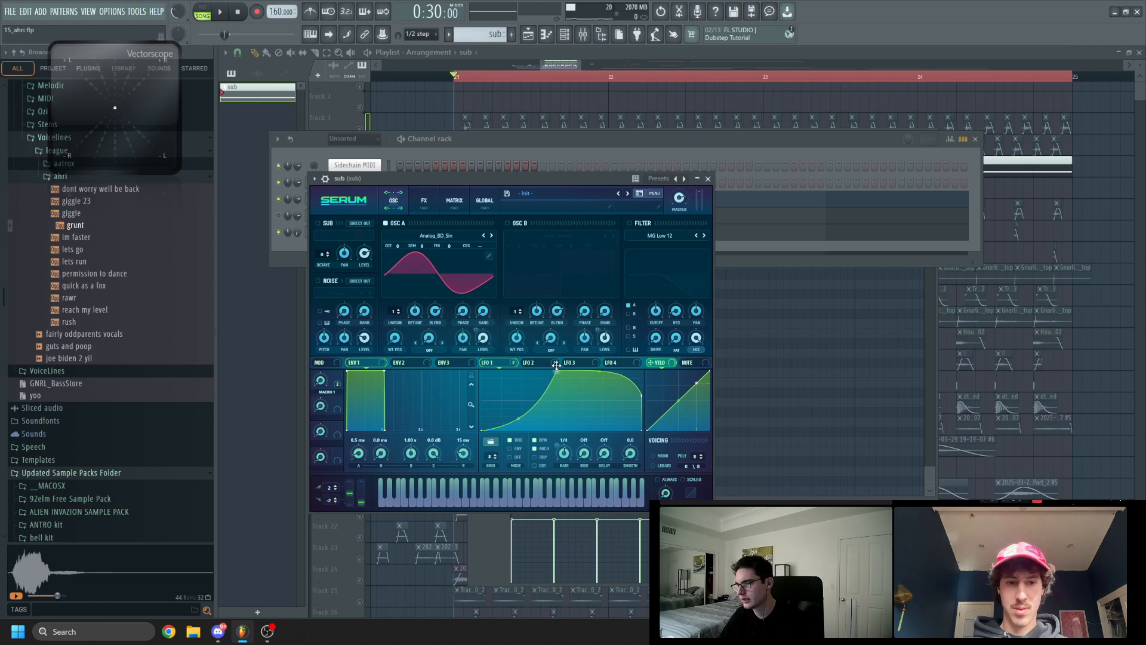
# Enable the kick layers on tracks 15 and 16 and play them together with the sub.
pyautogui.moveTo(1075, 215); pyautogui.dragTo(1130, 215)
pyautogui.moveTo(783, 339); pyautogui.dragTo(703, 217)
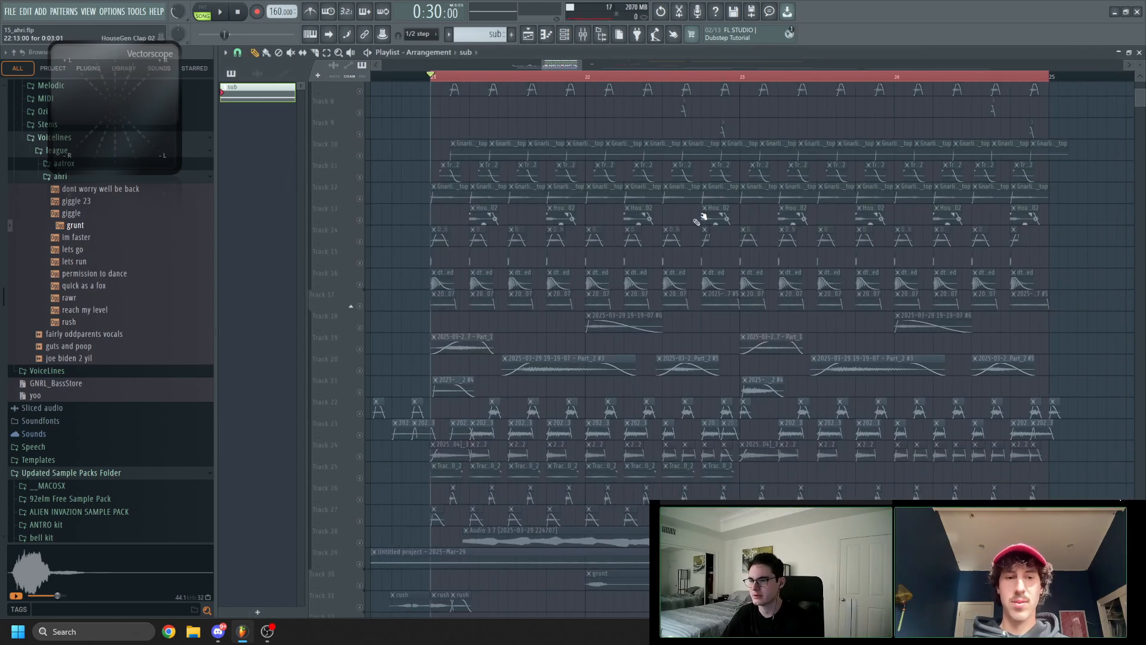
pyautogui.click(360, 285)
pyautogui.press('space')
pyautogui.scroll(5, 507, 152)
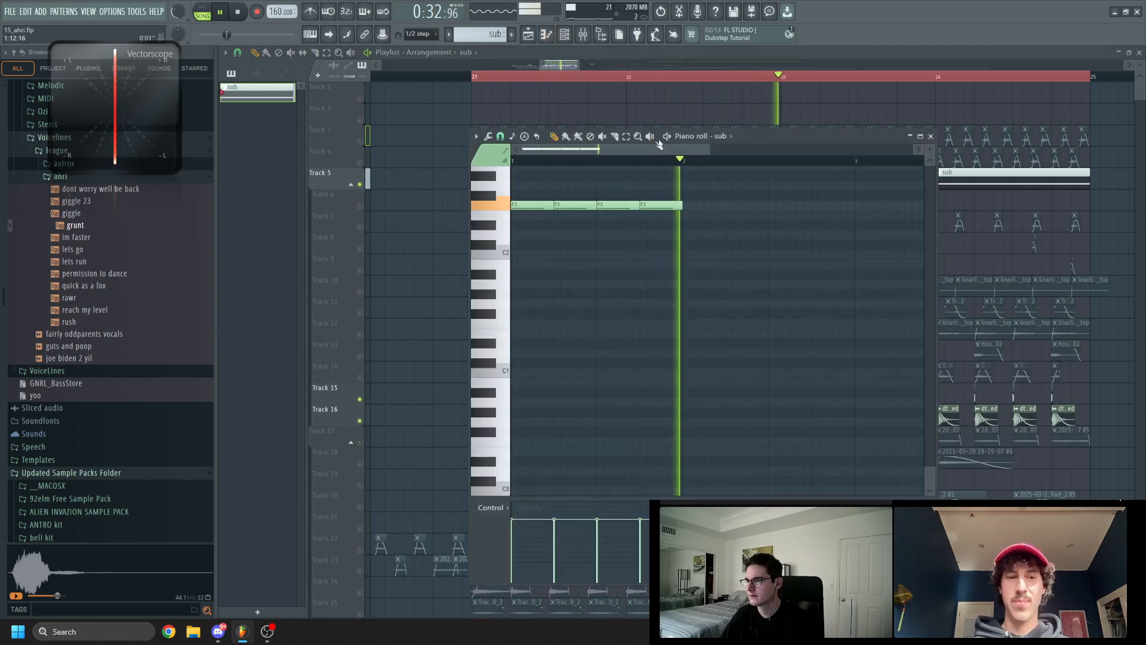
# Stop playback, return to the sub's Serum window, and move the LFO 1 peak earlier for a faster rise.
pyautogui.rightClick(722, 137)
pyautogui.press('space')
pyautogui.moveTo(320, 382); pyautogui.dragTo(315, 400)
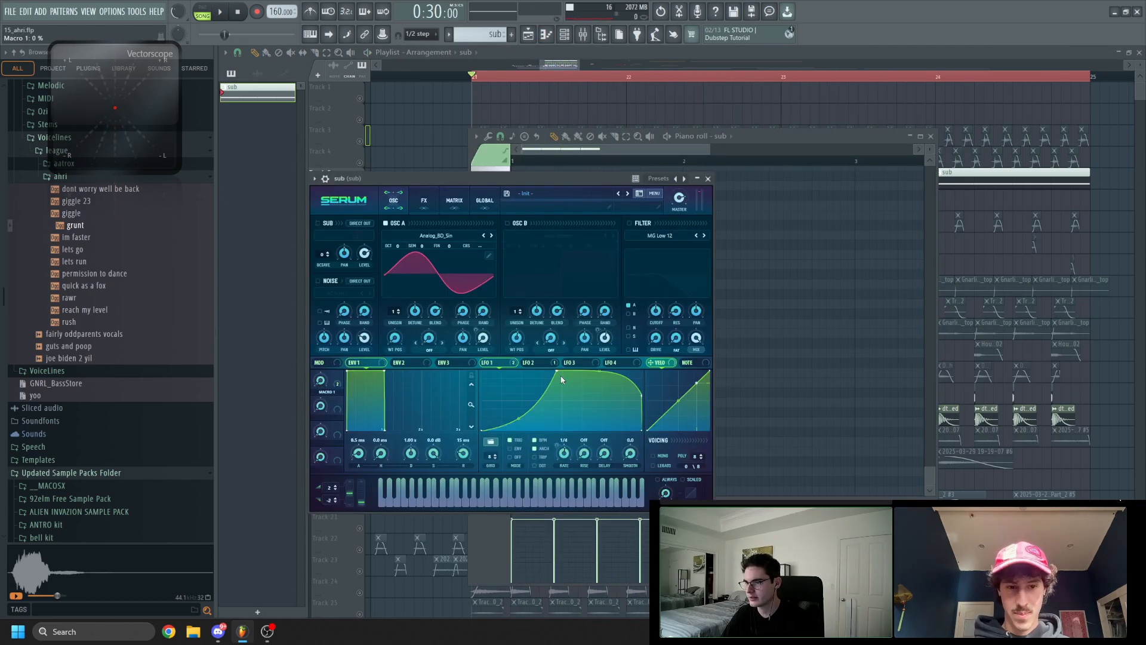
pyautogui.moveTo(557, 371); pyautogui.dragTo(523, 368)
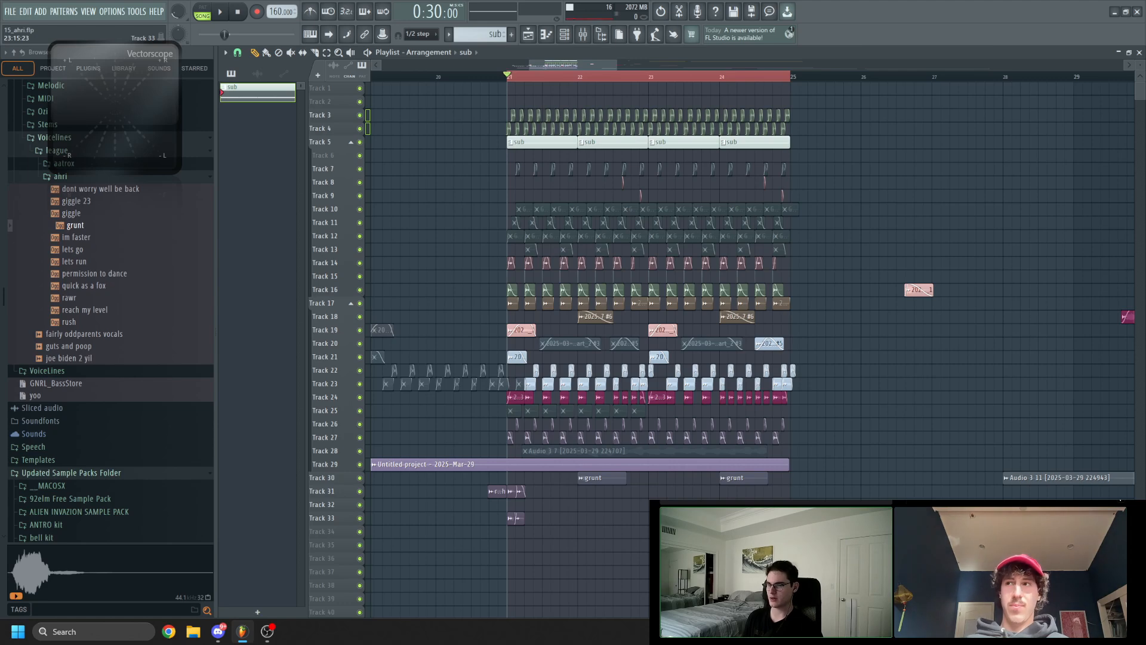
# Move the loose Part_1 clip on track 16 from bar 26 to bar 29 and play from bar 29.
pyautogui.scroll(-6, 617, 425)
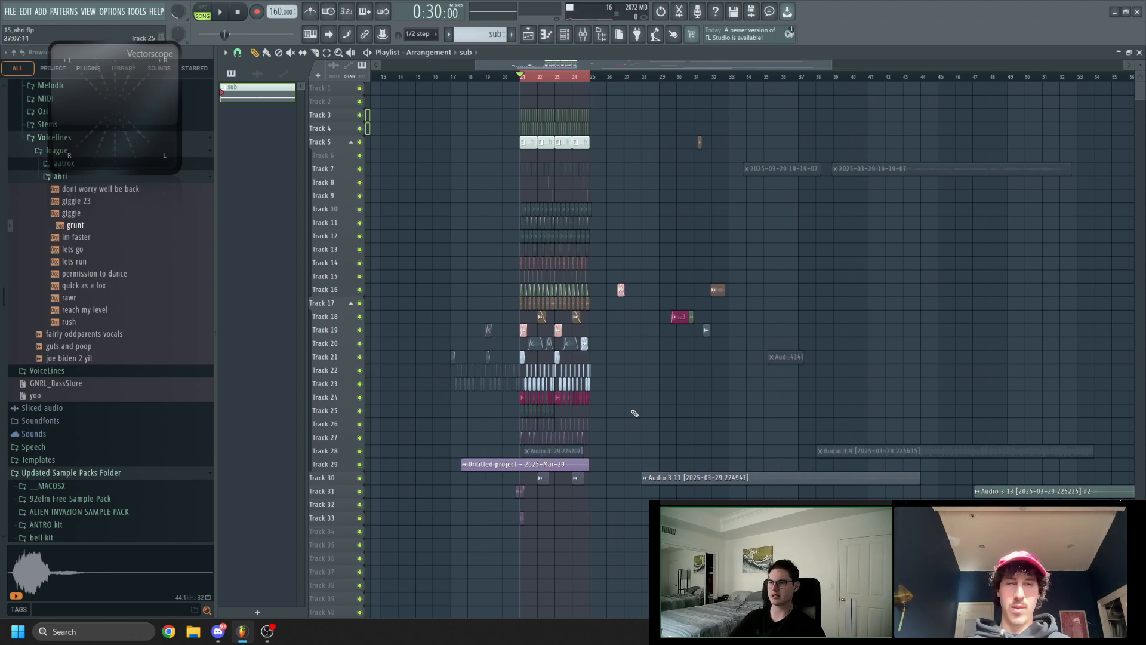
pyautogui.scroll(2, 634, 413)
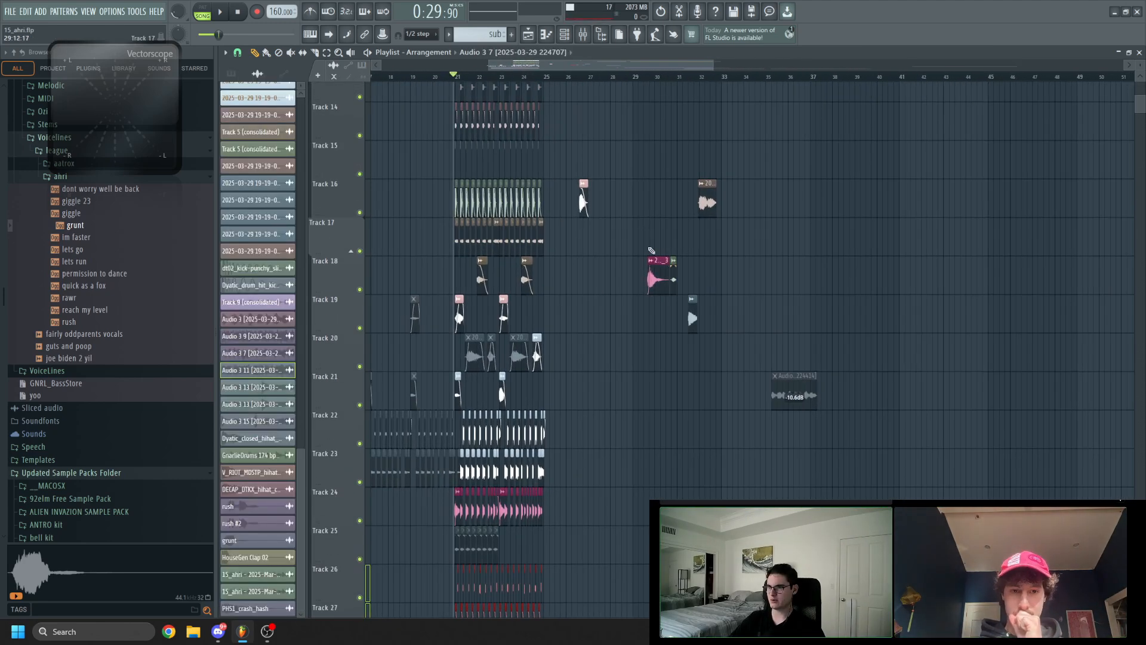
pyautogui.scroll(2, 540, 95)
pyautogui.scroll(-1, 562, 298)
pyautogui.scroll(4, 561, 302)
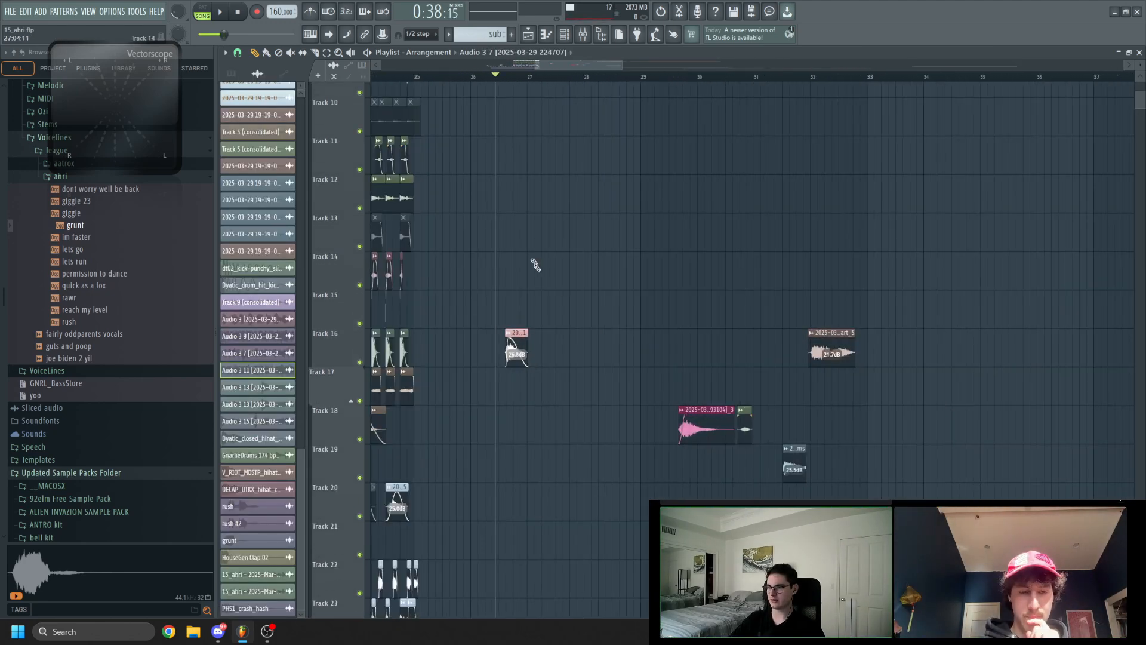
pyautogui.moveTo(518, 345); pyautogui.dragTo(662, 344)
pyautogui.click(637, 76)
pyautogui.press('space')
# Listen to the loose source clips on tracks 16, 18 and 19 between bars 29 and 33.
pyautogui.moveTo(789, 339); pyautogui.dragTo(699, 167)
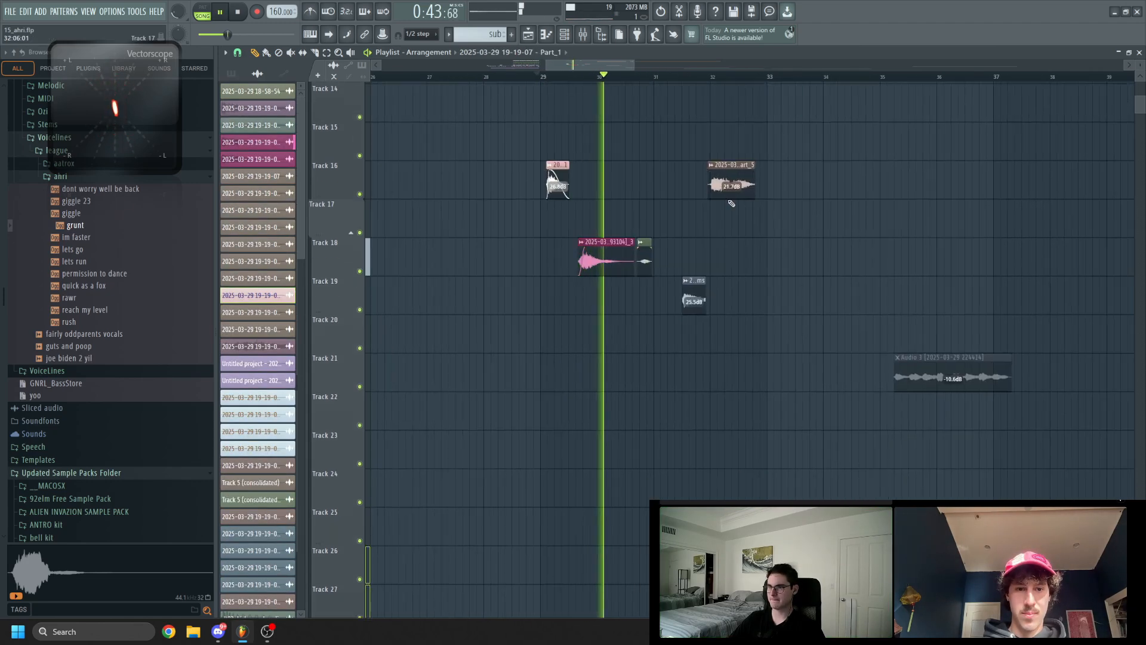
pyautogui.press('space')
pyautogui.moveTo(747, 204); pyautogui.dragTo(739, 233)
pyautogui.scroll(2, 634, 185)
pyautogui.press('space')
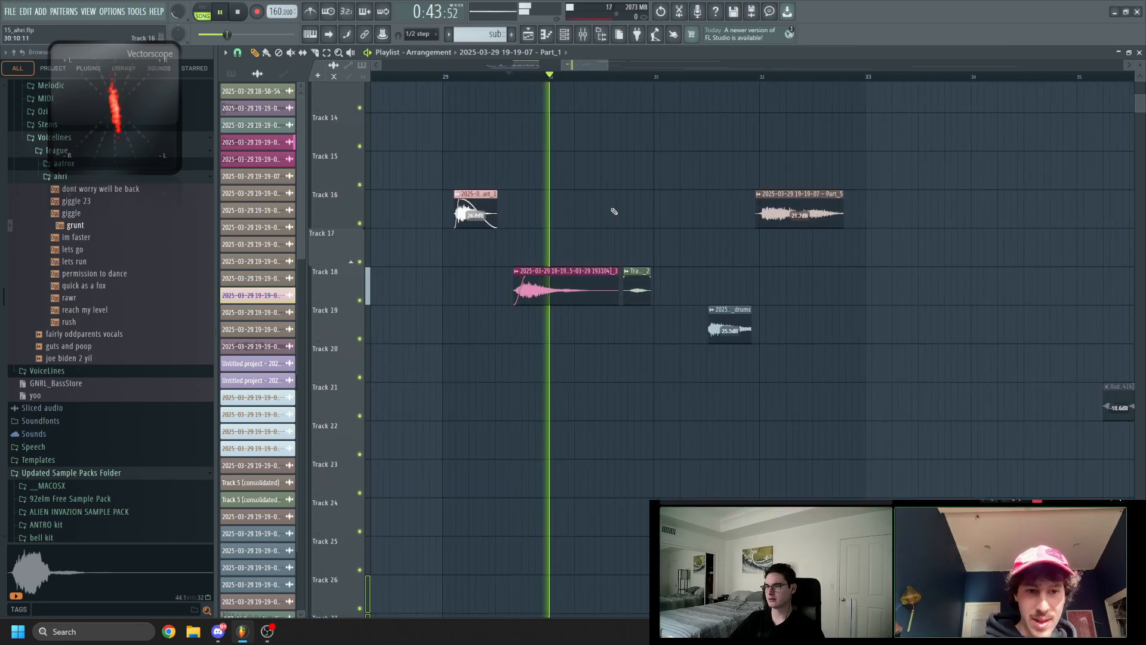
pyautogui.moveTo(740, 259); pyautogui.dragTo(891, 284)
pyautogui.scroll(-5, 869, 274)
pyautogui.moveTo(735, 281); pyautogui.dragTo(798, 272)
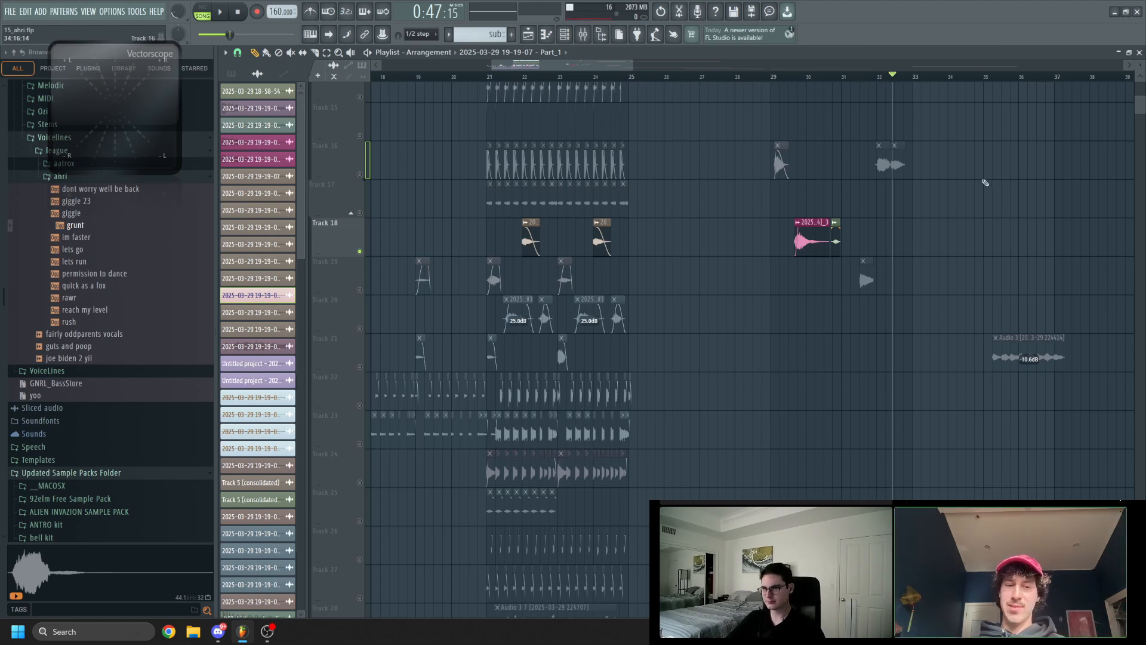
# Copy the loose Part_5 clip near bar 32 on track 16 to track 17 at bar 19.
pyautogui.moveTo(928, 178); pyautogui.dragTo(973, 169)
pyautogui.click(945, 142)
pyautogui.click(460, 187)
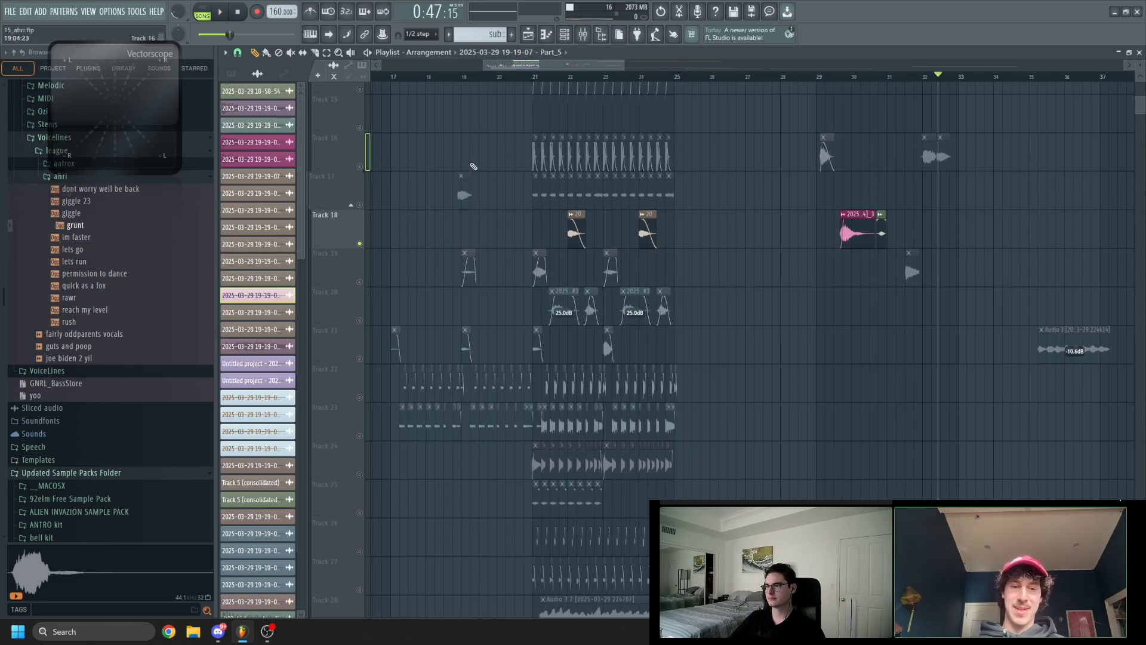
pyautogui.scroll(4, 473, 166)
pyautogui.rightClick(491, 174)
# Switch to Ableton Live and listen to the Part_1 clip on track 3 from bar 33.
pyautogui.click(512, 267)
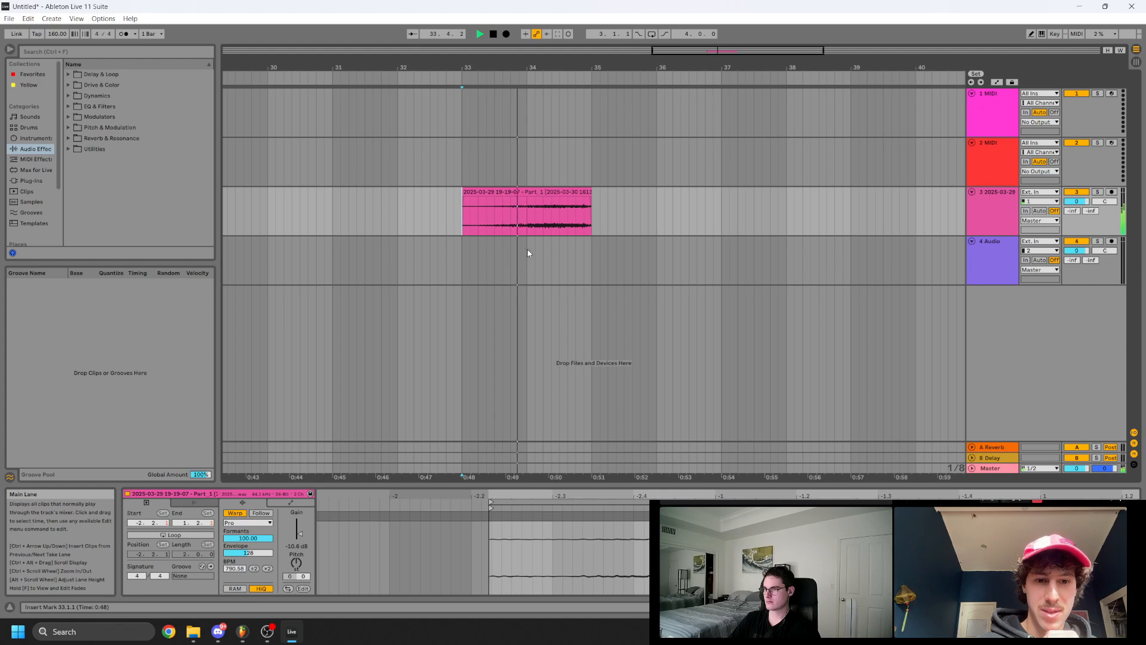
pyautogui.press('space')
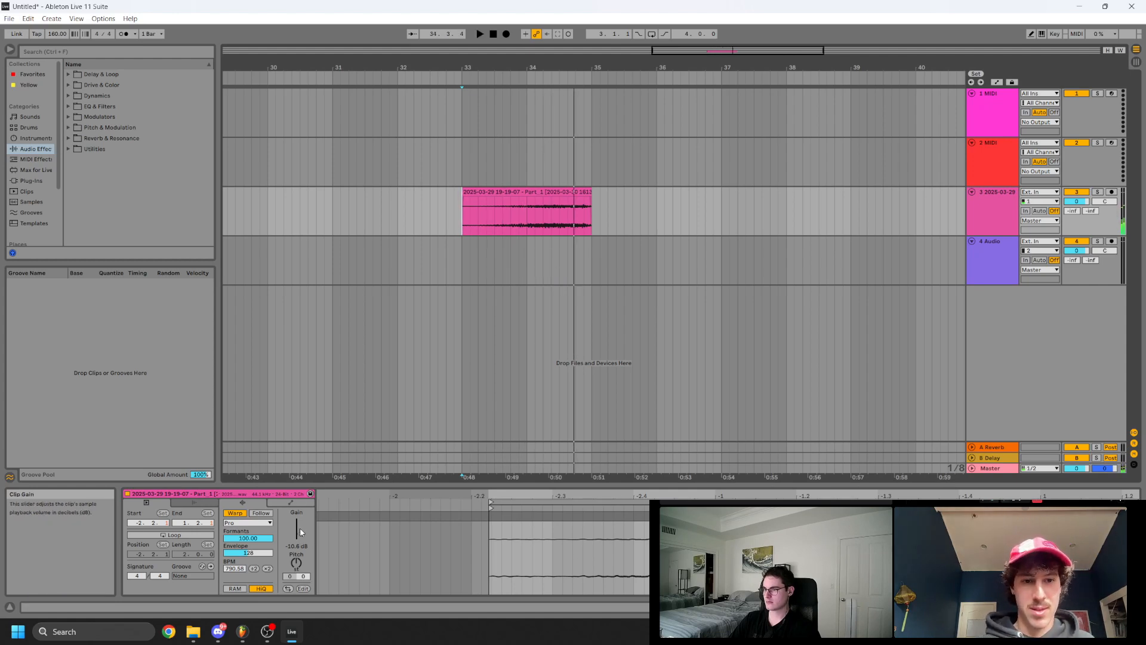
# Try lowering the Part_1 clip's gain on track 3 to -34.3 dB.
pyautogui.moveTo(299, 534); pyautogui.dragTo(298, 555)
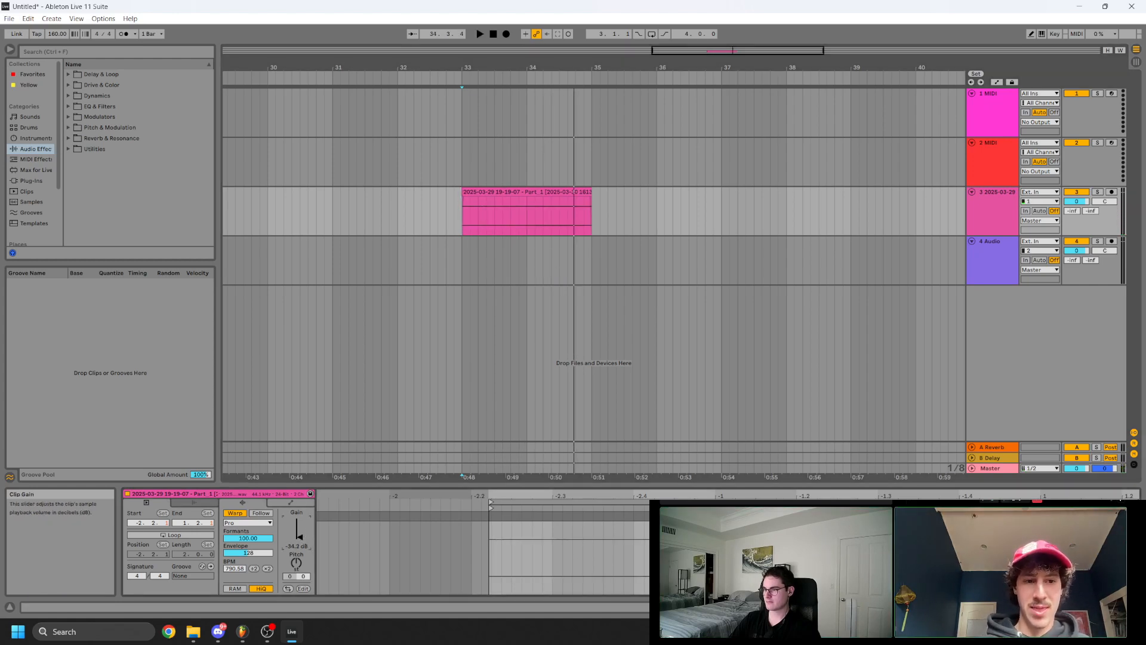
pyautogui.click(515, 191)
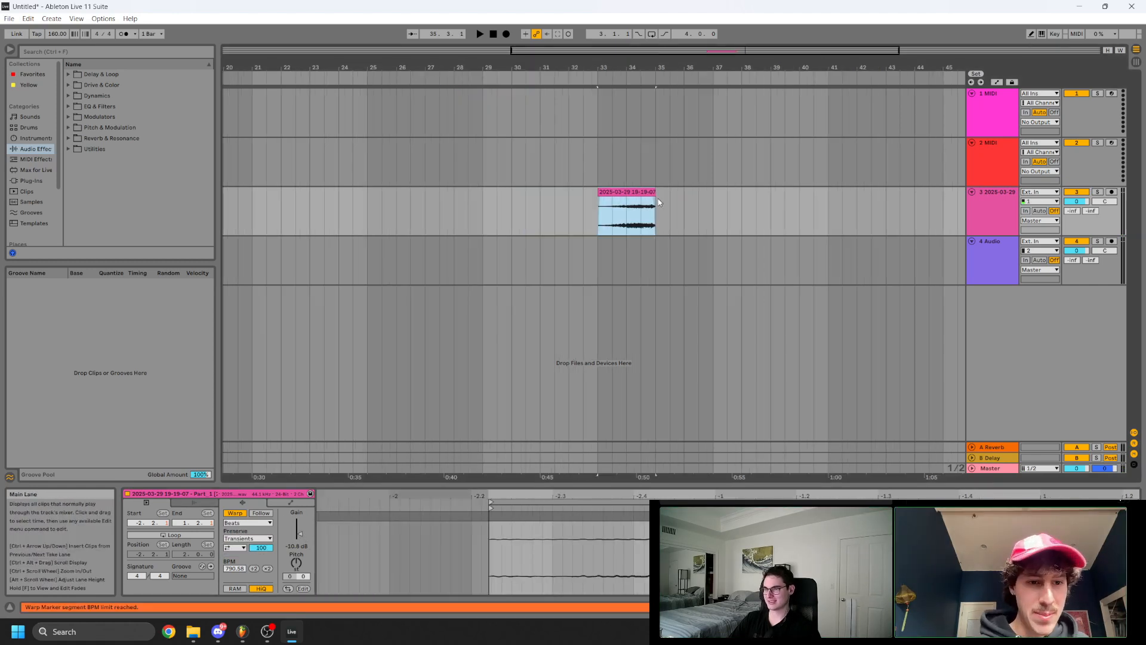
pyautogui.scroll(10, 648, 210)
pyautogui.scroll(-3, 645, 214)
pyautogui.click(417, 221)
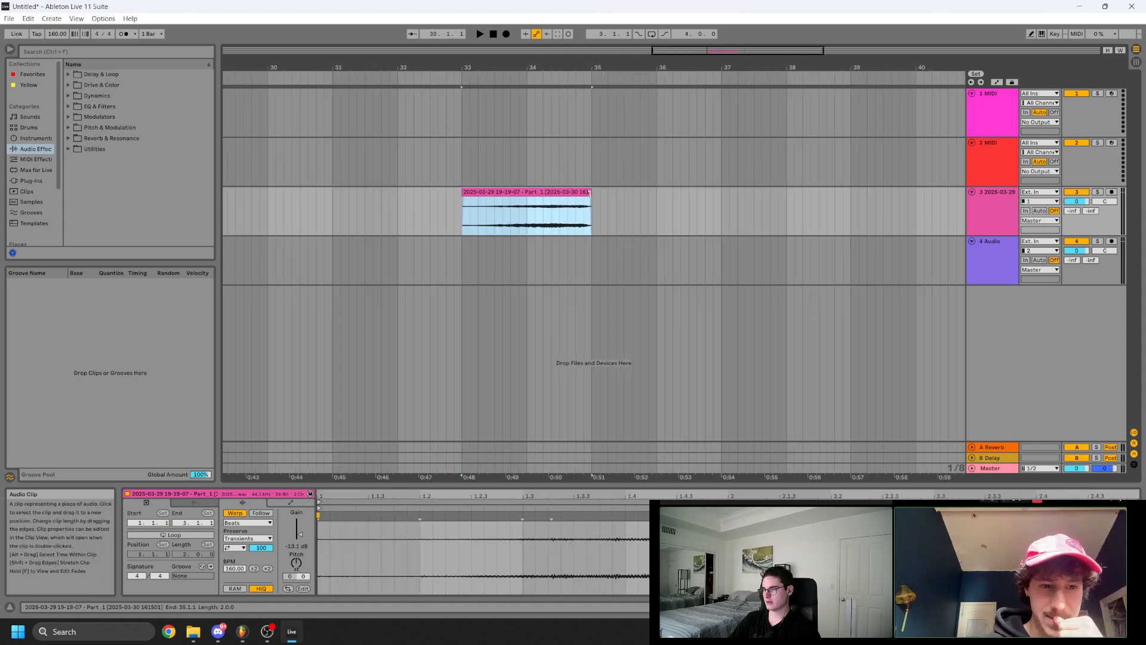
# Set the Part_1 clip's Beats warp to preserve 1/16 with transient looping off.
pyautogui.click(248, 538)
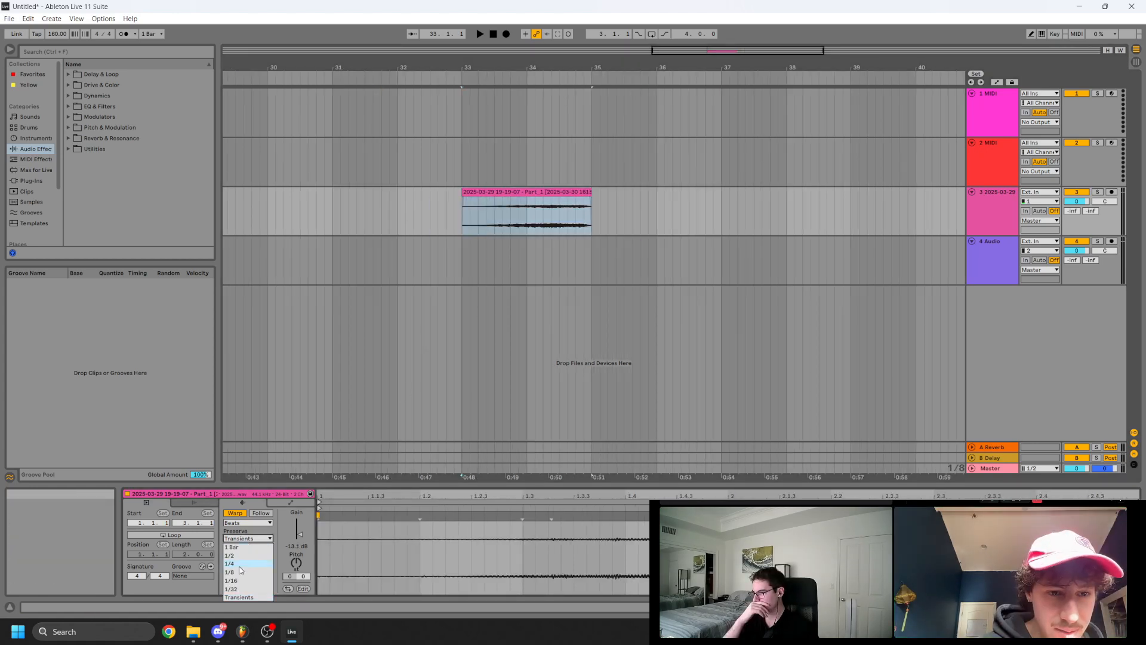
pyautogui.click(235, 582)
pyautogui.click(481, 222)
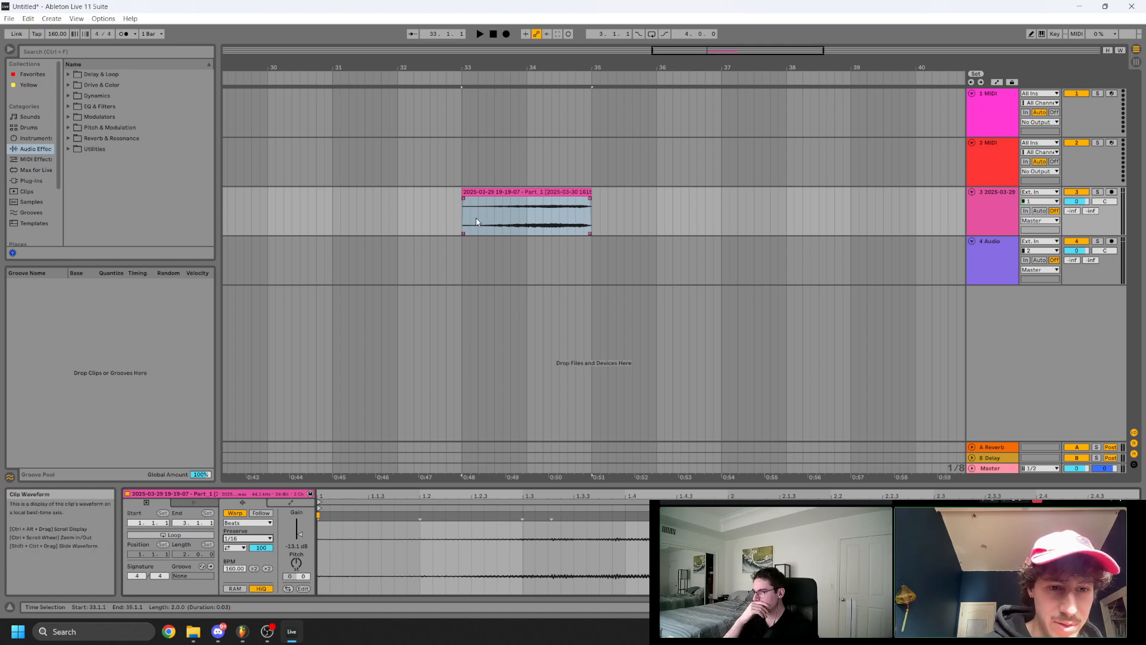
pyautogui.click(464, 223)
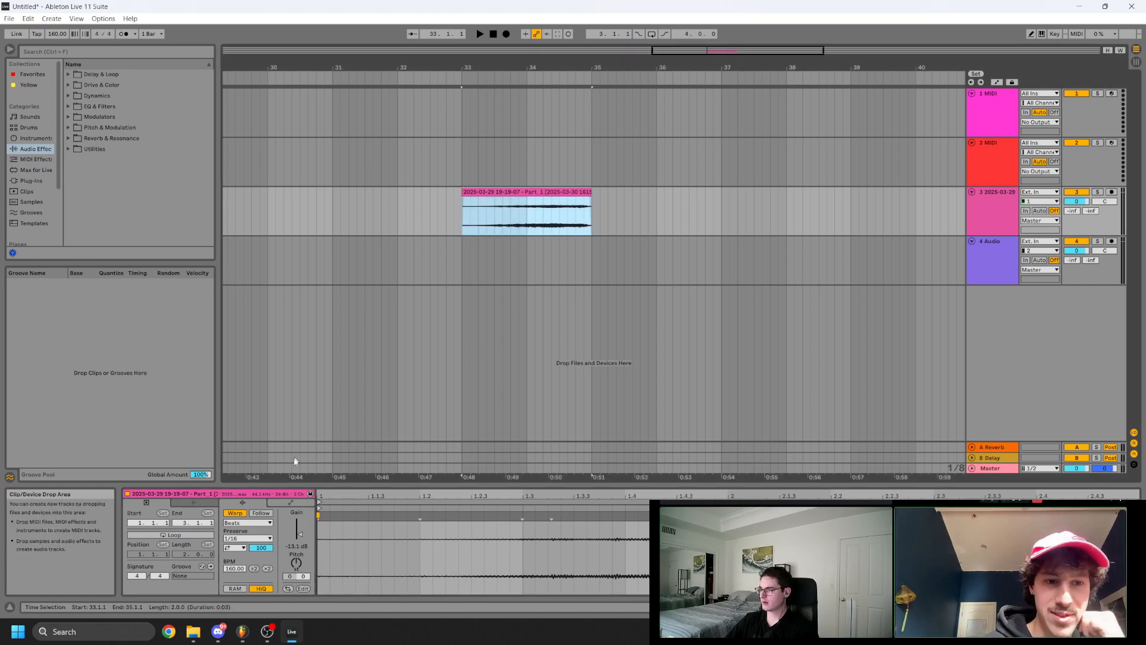
pyautogui.click(234, 547)
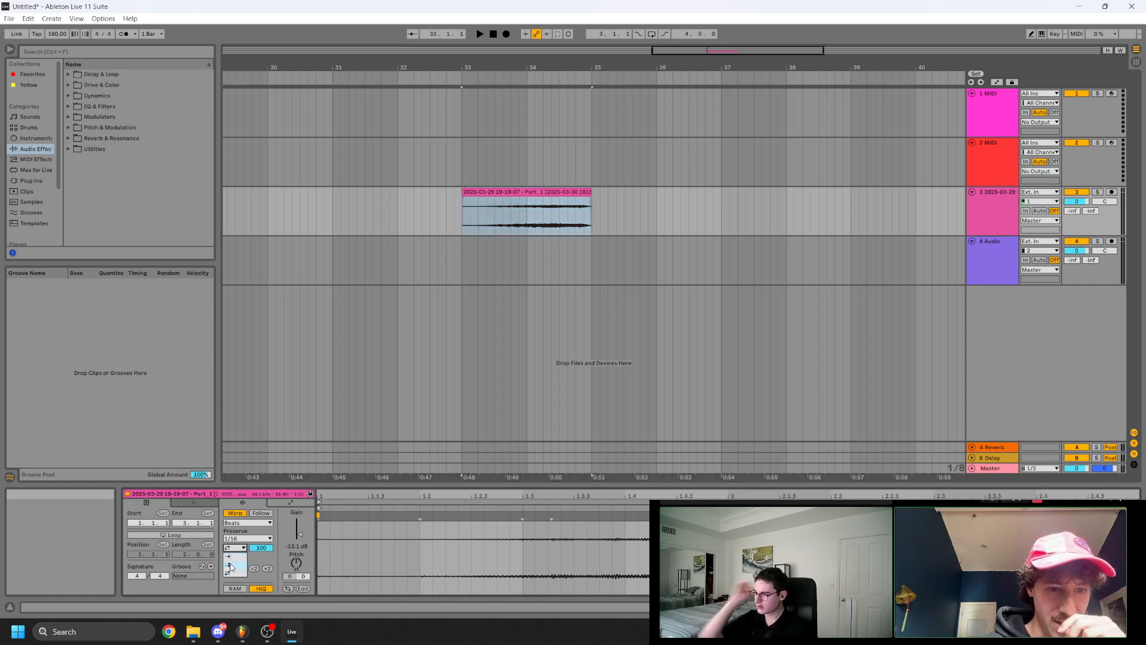
pyautogui.click(232, 556)
pyautogui.click(465, 192)
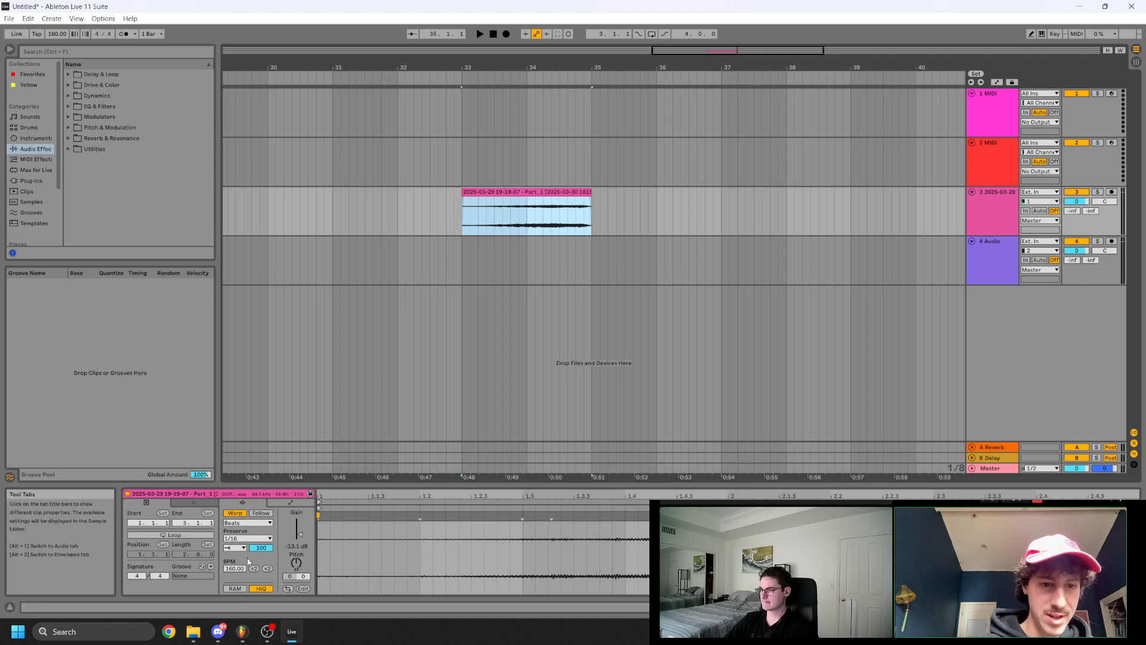
# Set the Part_1 clip's transient envelope to 21 and listen to it from bar 33.
pyautogui.click(262, 548)
pyautogui.moveTo(262, 550); pyautogui.dragTo(262, 596)
pyautogui.press('space')
pyautogui.press('space')
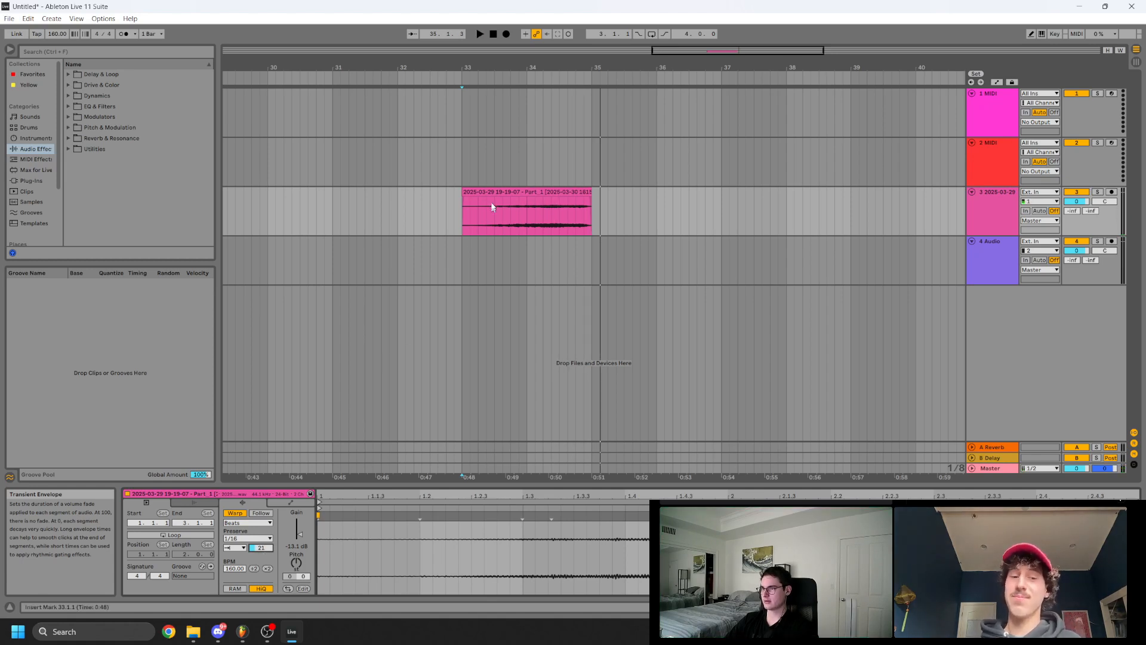
pyautogui.click(462, 228)
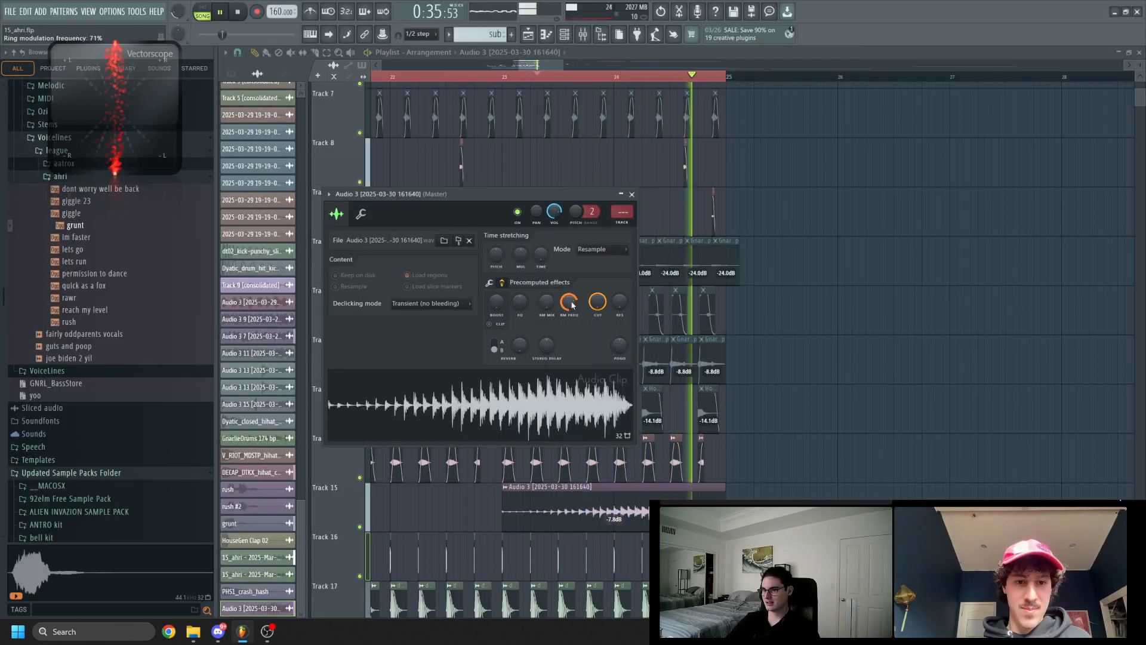
# In FL Studio, stop playback and view Insert 24 in the mixer.
pyautogui.press('space')
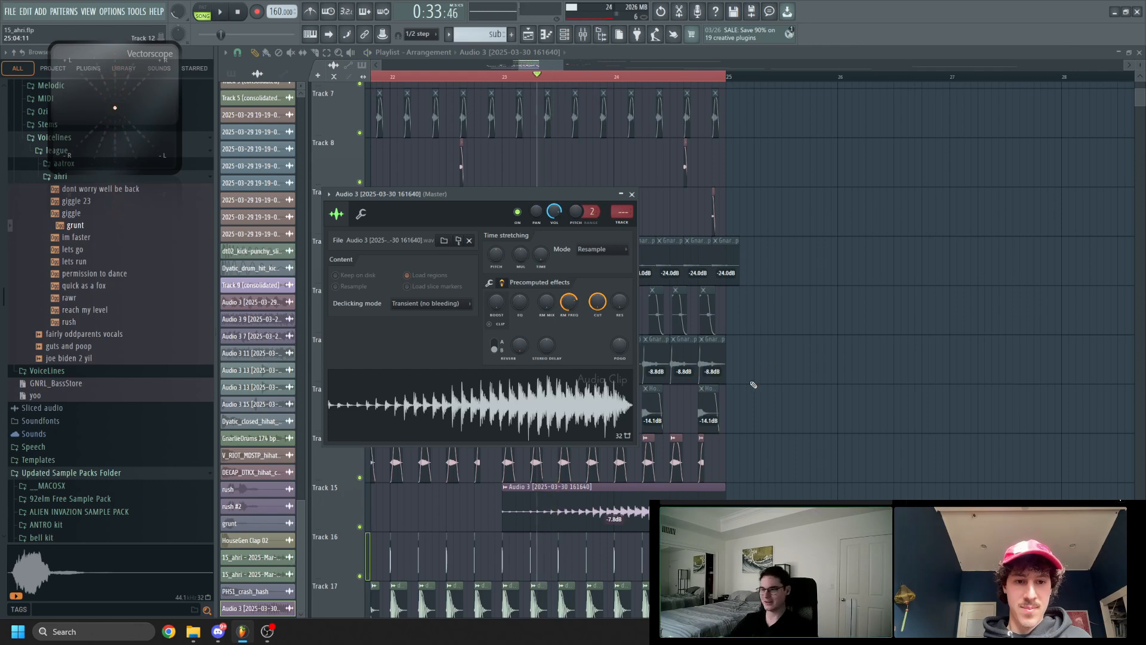
pyautogui.press('F9')
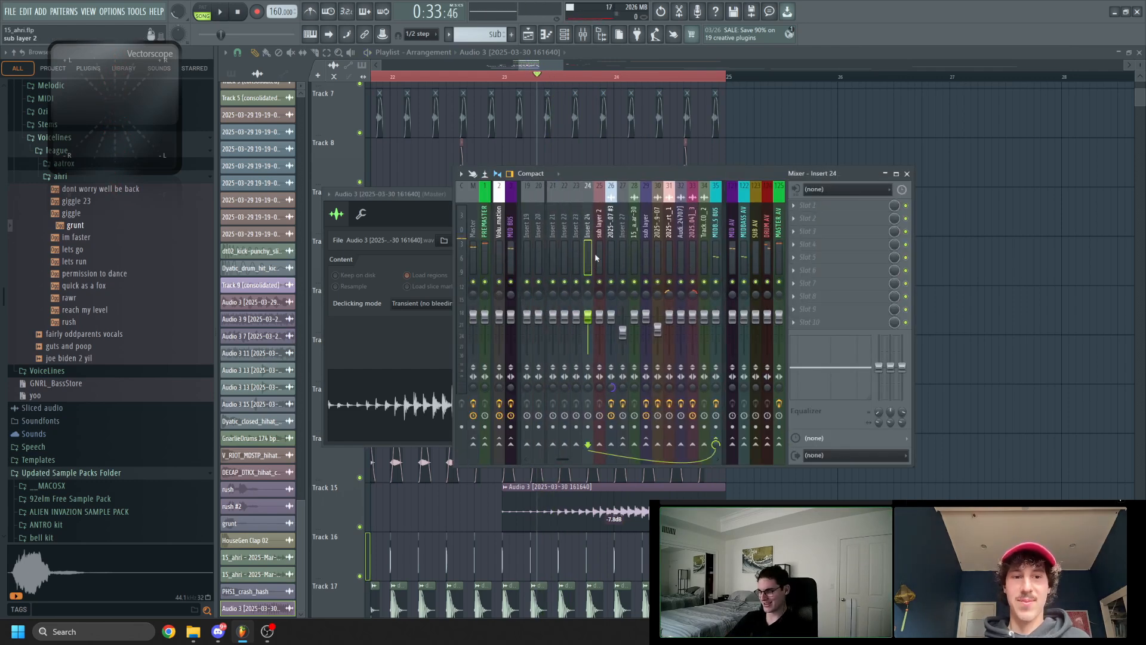
pyautogui.scroll(-5, 778, 447)
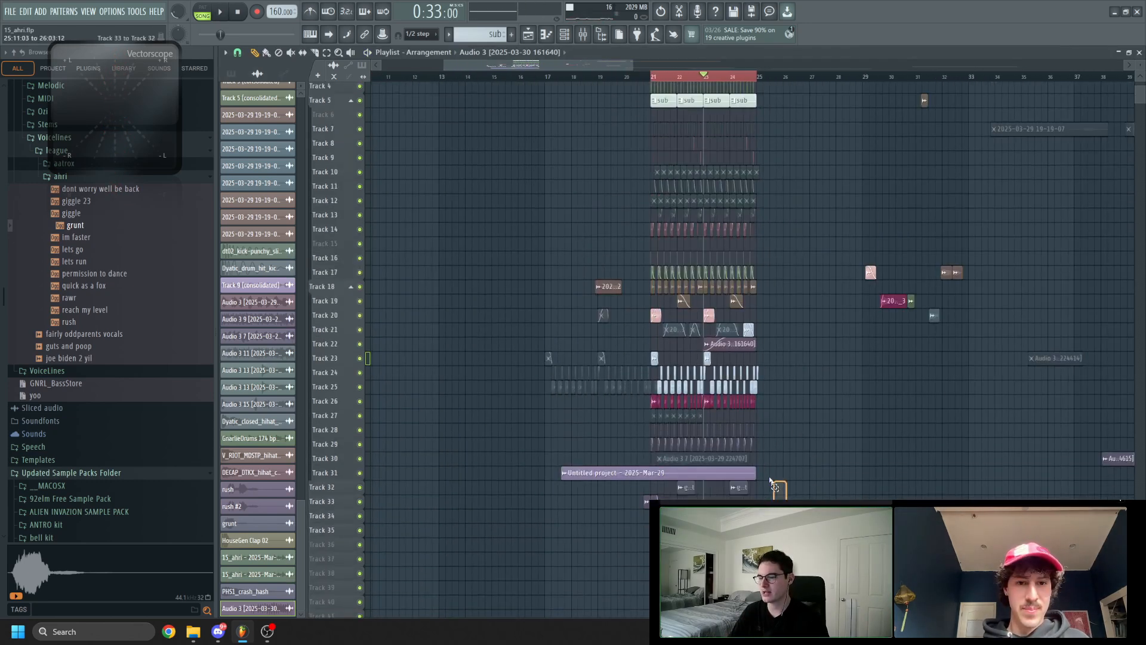
# Select the clips of the bar 21 to 25 section across the playlist tracks.
pyautogui.moveTo(770, 478); pyautogui.dragTo(695, 295)
pyautogui.moveTo(767, 340); pyautogui.dragTo(768, 340)
pyautogui.moveTo(768, 469); pyautogui.dragTo(651, 88)
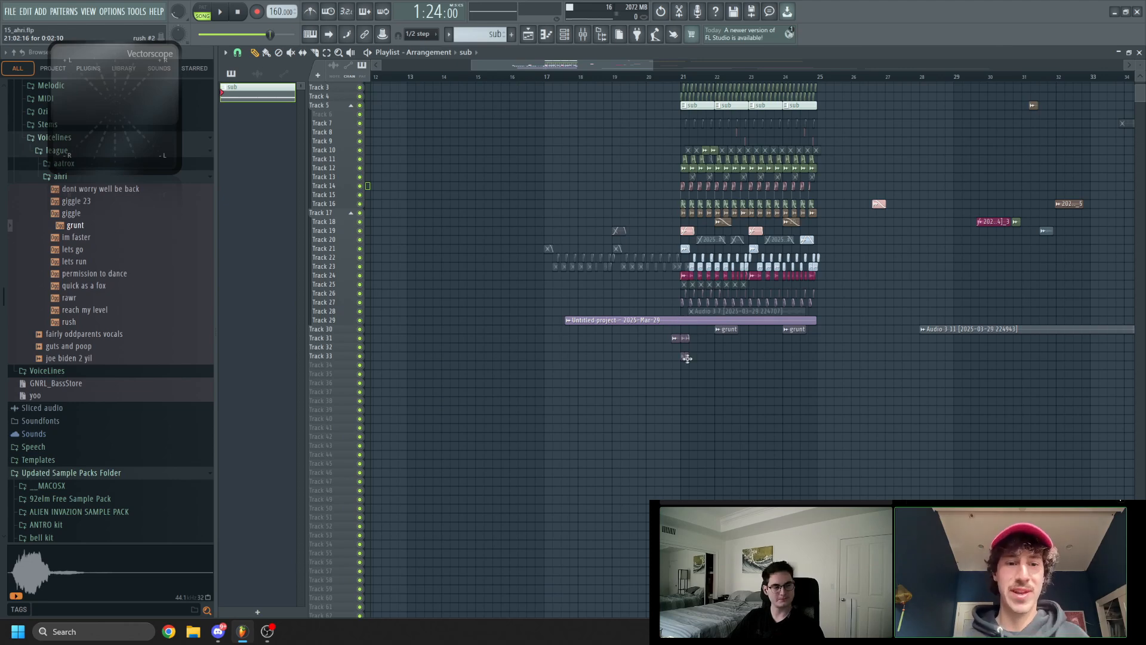
pyautogui.moveTo(687, 358); pyautogui.dragTo(631, 384)
pyautogui.moveTo(808, 412); pyautogui.dragTo(529, 112)
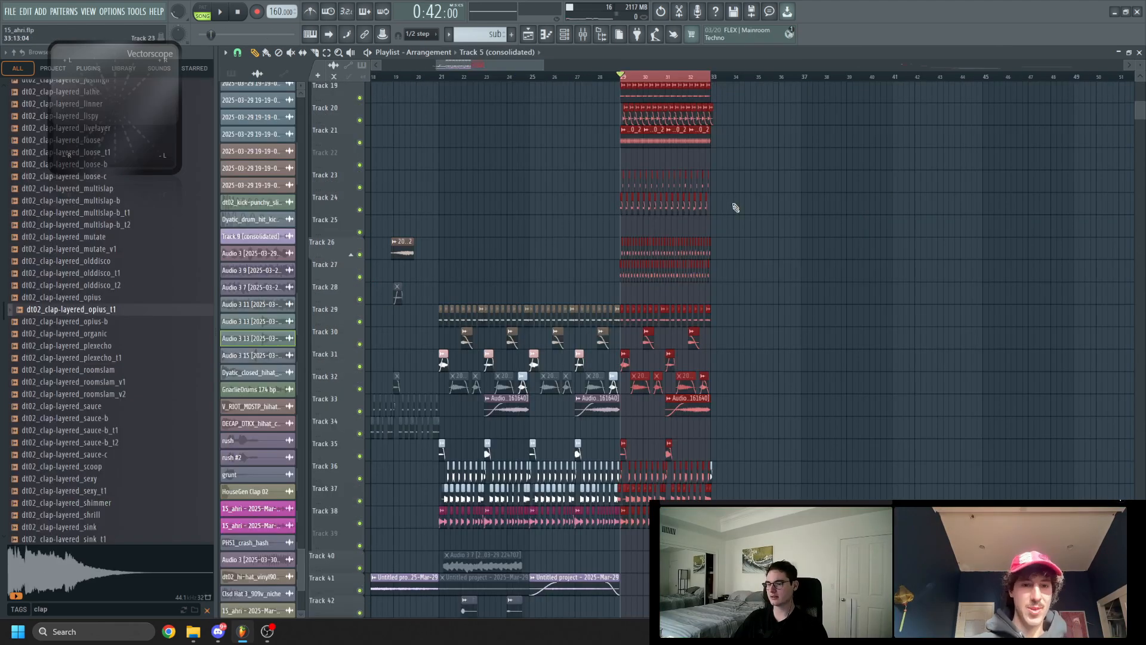
# Move the selected section at bars 29 to 33 to bar 49 and clear the selection.
pyautogui.scroll(-4, 735, 208)
pyautogui.scroll(8, 483, 232)
pyautogui.moveTo(554, 382); pyautogui.dragTo(670, 493)
pyautogui.scroll(-6, 672, 436)
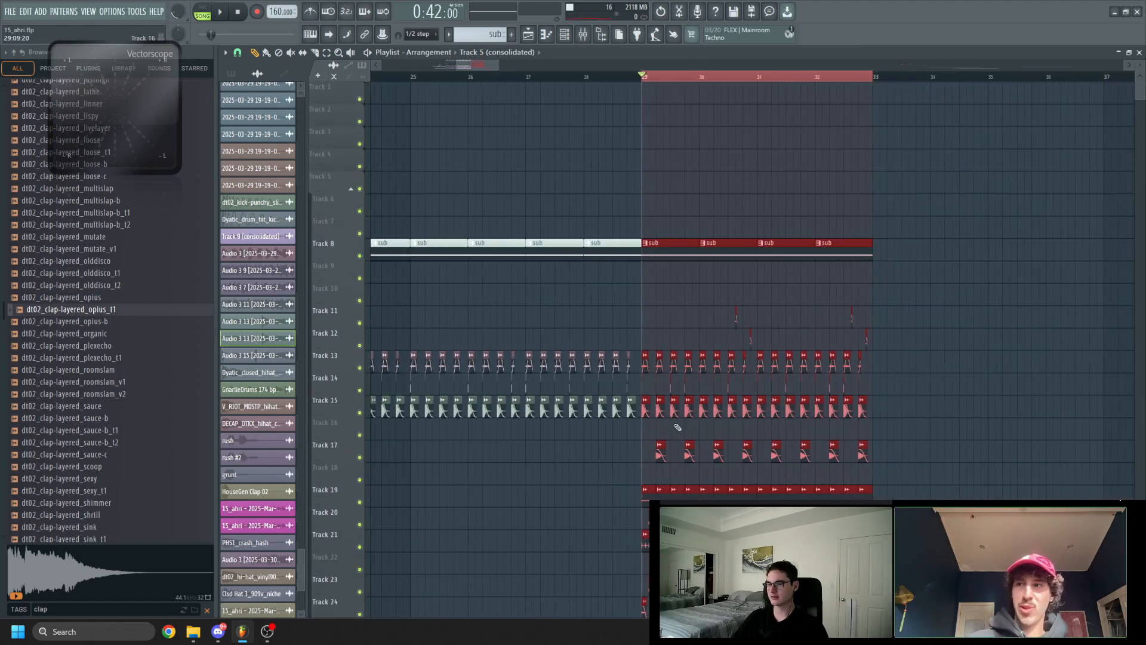
pyautogui.scroll(-4, 678, 427)
pyautogui.scroll(-3, 589, 173)
pyautogui.moveTo(585, 135); pyautogui.dragTo(1038, 137)
pyautogui.keyDown('ctrl'); pyautogui.click(796, 232); pyautogui.keyUp('ctrl')
pyautogui.moveTo(642, 326)
pyautogui.mouseDown()
pyautogui.moveTo(762, 192)
pyautogui.moveTo(725, 141)
pyautogui.moveTo(723, 85)
pyautogui.mouseUp()
pyautogui.keyDown('ctrl'); pyautogui.click(713, 78); pyautogui.keyUp('ctrl')
pyautogui.moveTo(733, 416); pyautogui.dragTo(719, 345)
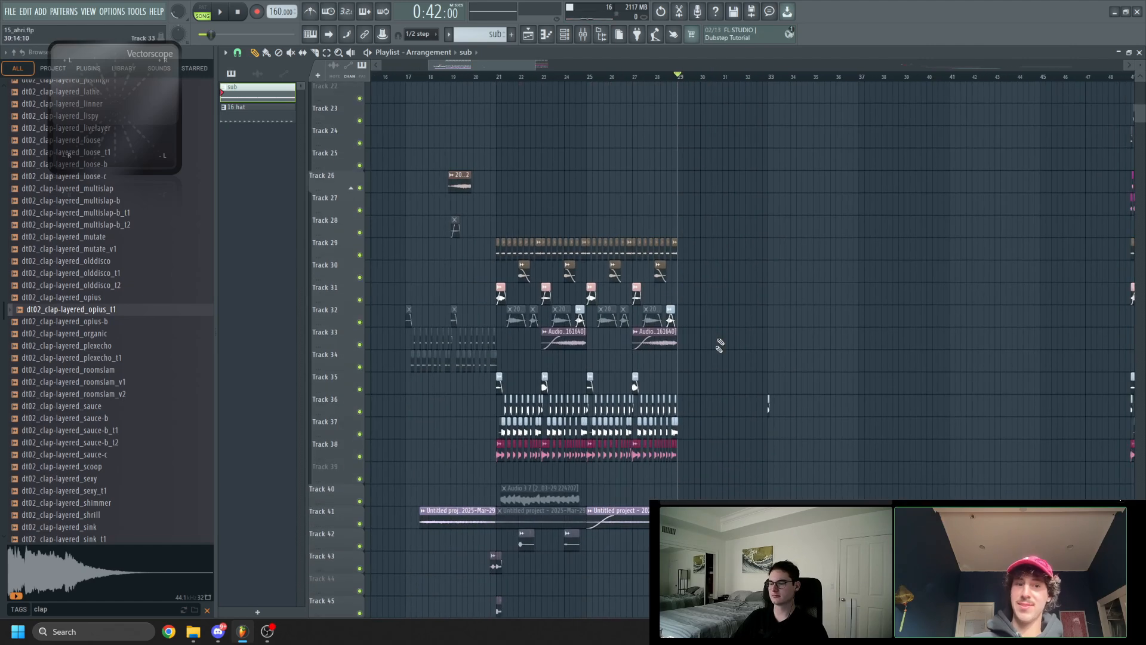
# Select the clips between bars 21 and 29 across the tracks, leaving out the track 41 clip that starts before bar 21.
pyautogui.moveTo(701, 475); pyautogui.dragTo(743, 520)
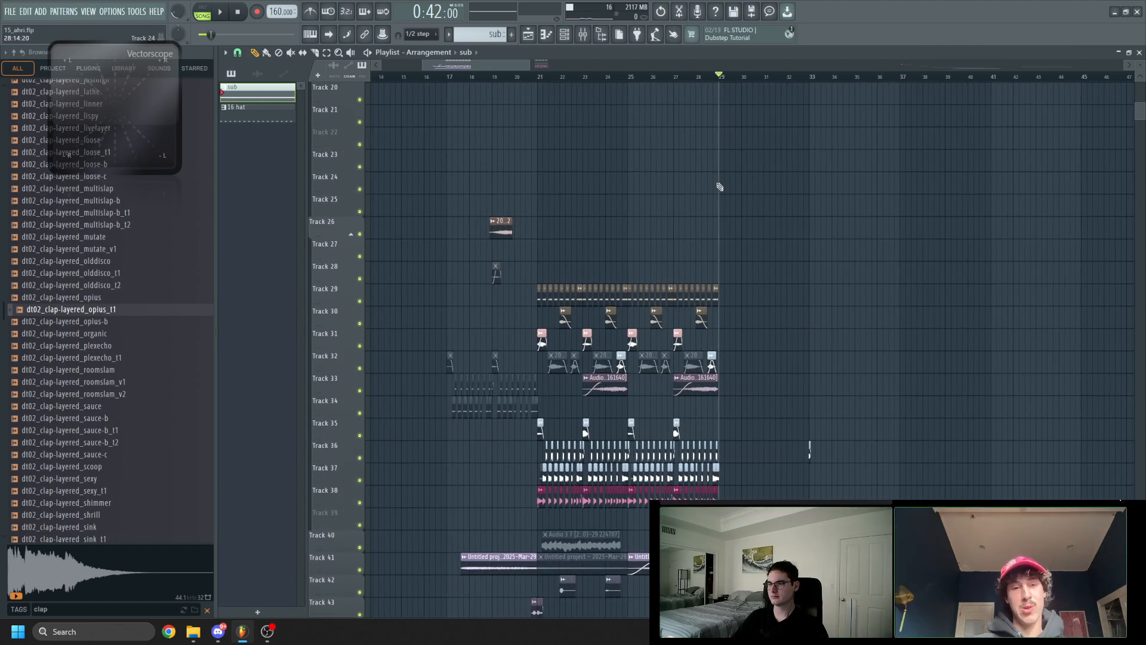
pyautogui.moveTo(719, 79); pyautogui.dragTo(538, 113)
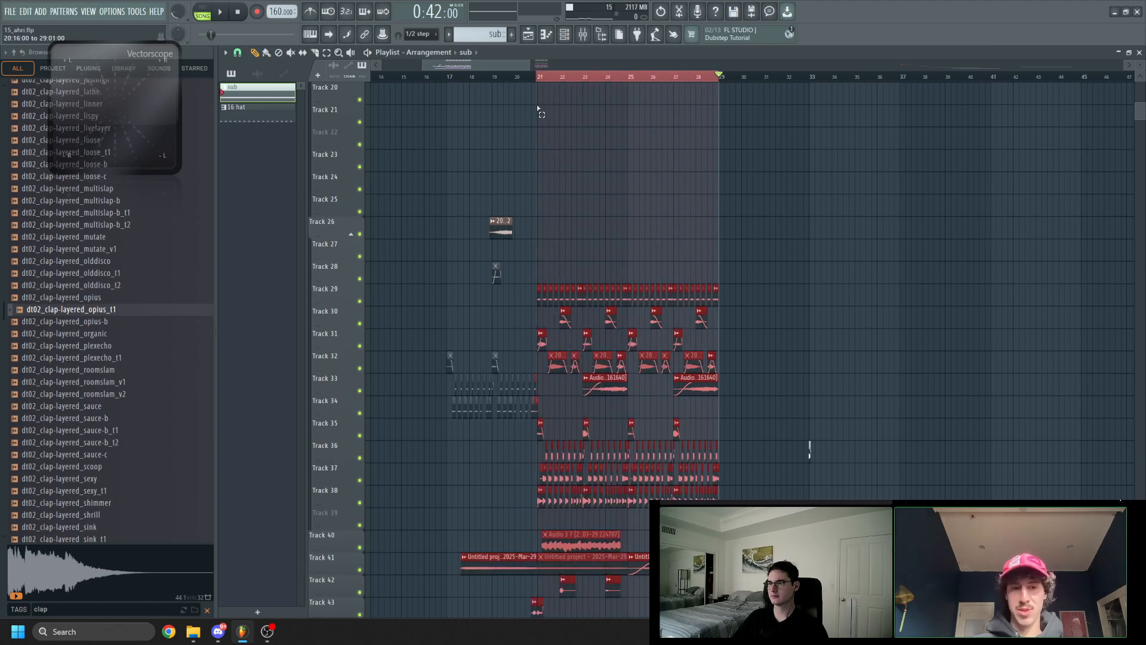
pyautogui.moveTo(533, 603); pyautogui.dragTo(535, 388)
pyautogui.scroll(5, 541, 389)
pyautogui.scroll(-4, 690, 445)
pyautogui.moveTo(644, 389)
pyautogui.mouseDown()
pyautogui.moveTo(690, 444)
pyautogui.moveTo(686, 426)
pyautogui.mouseUp()
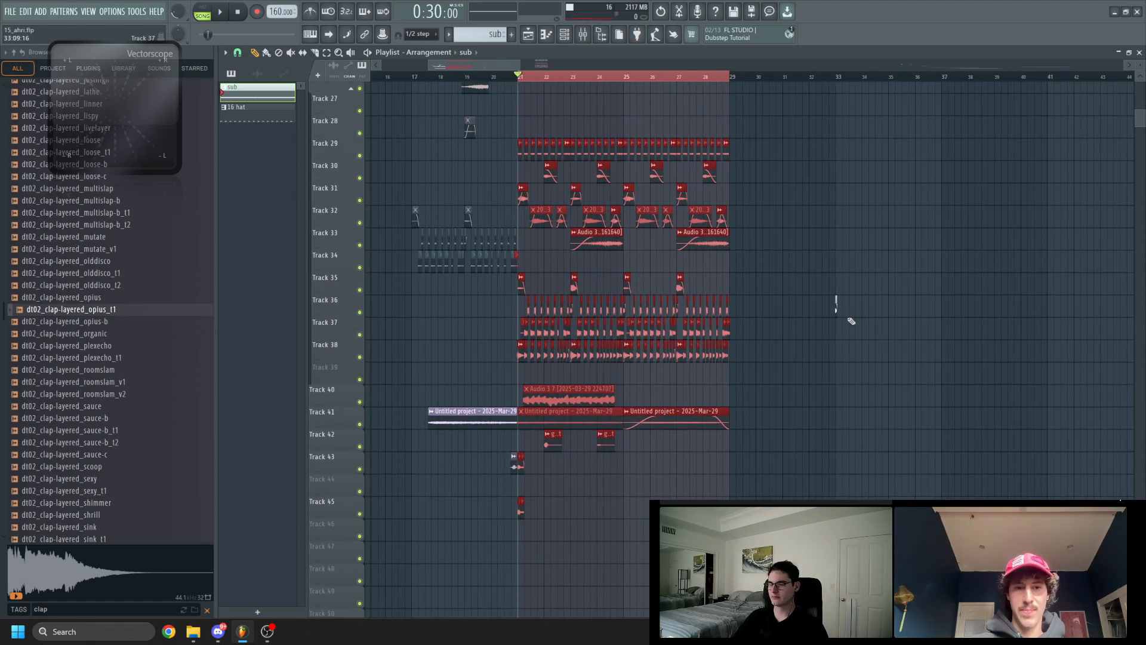
pyautogui.scroll(3, 854, 320)
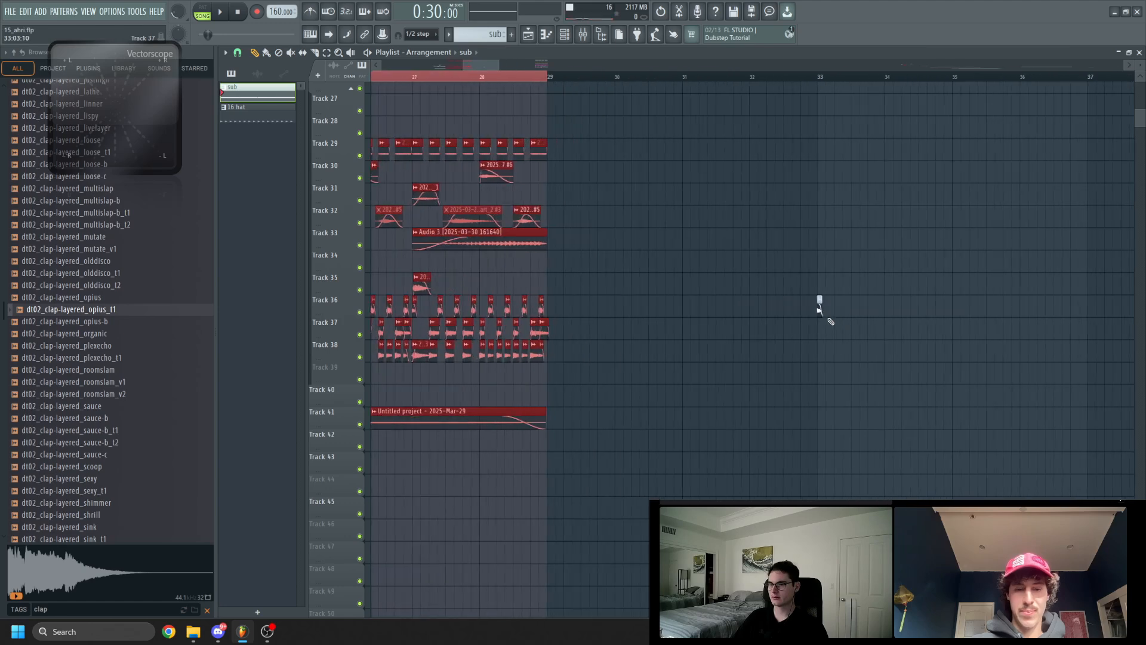
pyautogui.scroll(-5, 830, 319)
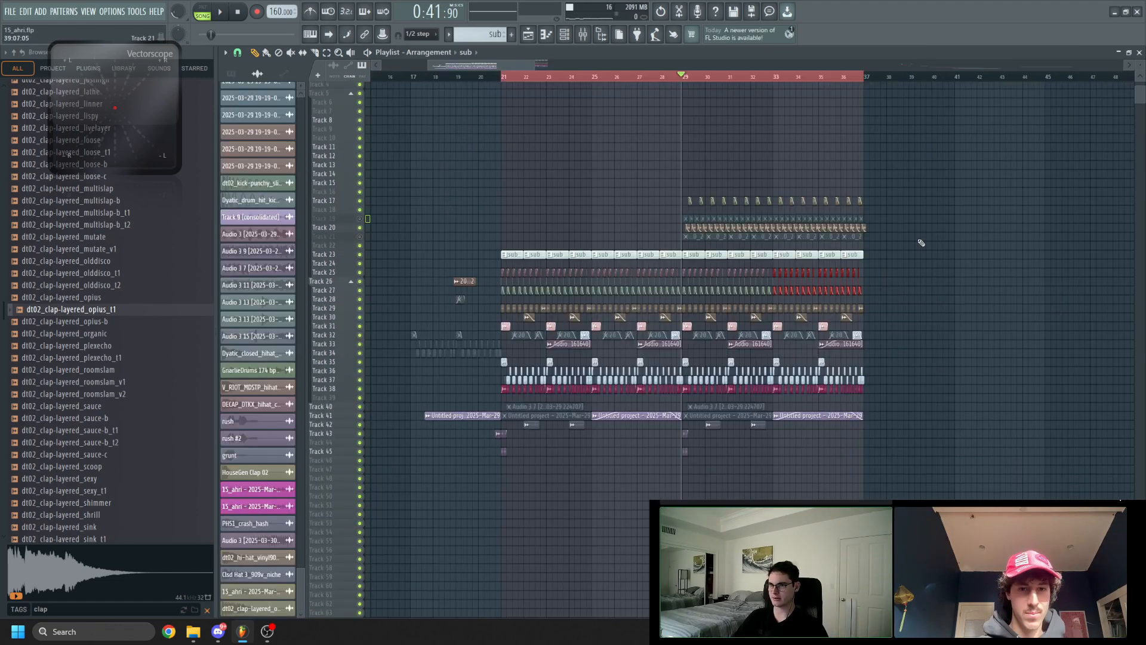
# Mute the clips on tracks 25 and 27 between bars 33 and 37.
pyautogui.scroll(3, 866, 263)
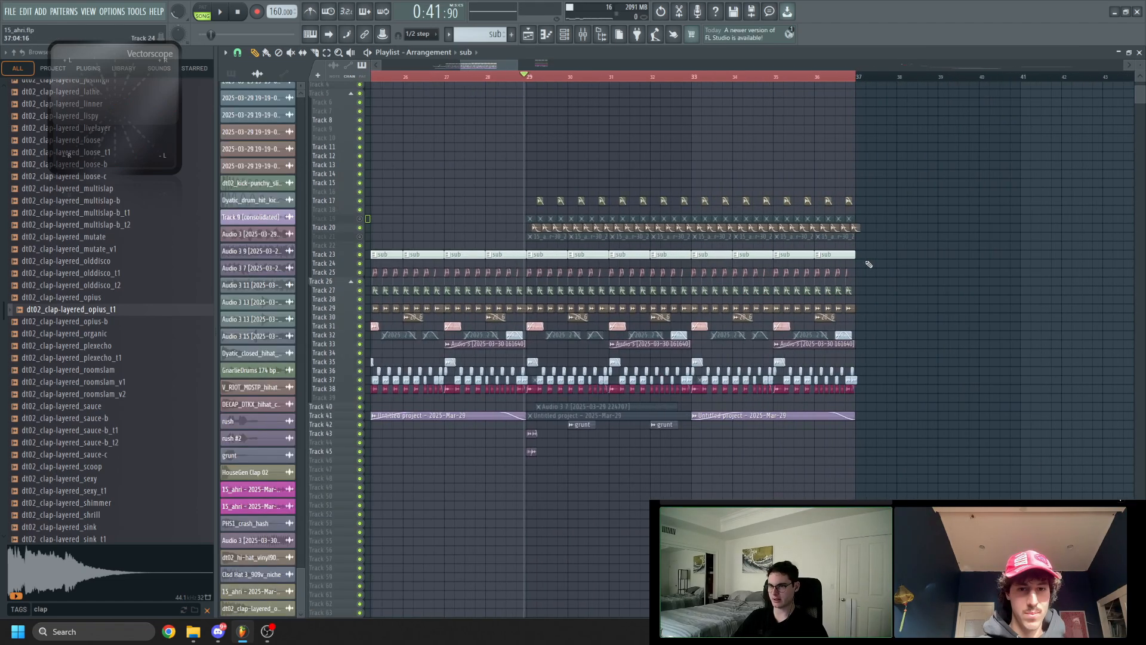
pyautogui.moveTo(874, 267); pyautogui.dragTo(687, 310)
pyautogui.moveTo(473, 179); pyautogui.dragTo(786, 258)
pyautogui.click(878, 273)
pyautogui.moveTo(873, 269); pyautogui.dragTo(681, 312)
# Listen to the arrangement up to bar 37 and examine the spare section at bars 49 to 53.
pyautogui.scroll(-3, 955, 319)
pyautogui.moveTo(903, 321); pyautogui.dragTo(1067, 341)
pyautogui.moveTo(1052, 338); pyautogui.dragTo(856, 321)
pyautogui.scroll(3, 859, 322)
pyautogui.moveTo(790, 250); pyautogui.dragTo(569, 277)
pyautogui.scroll(4, 567, 275)
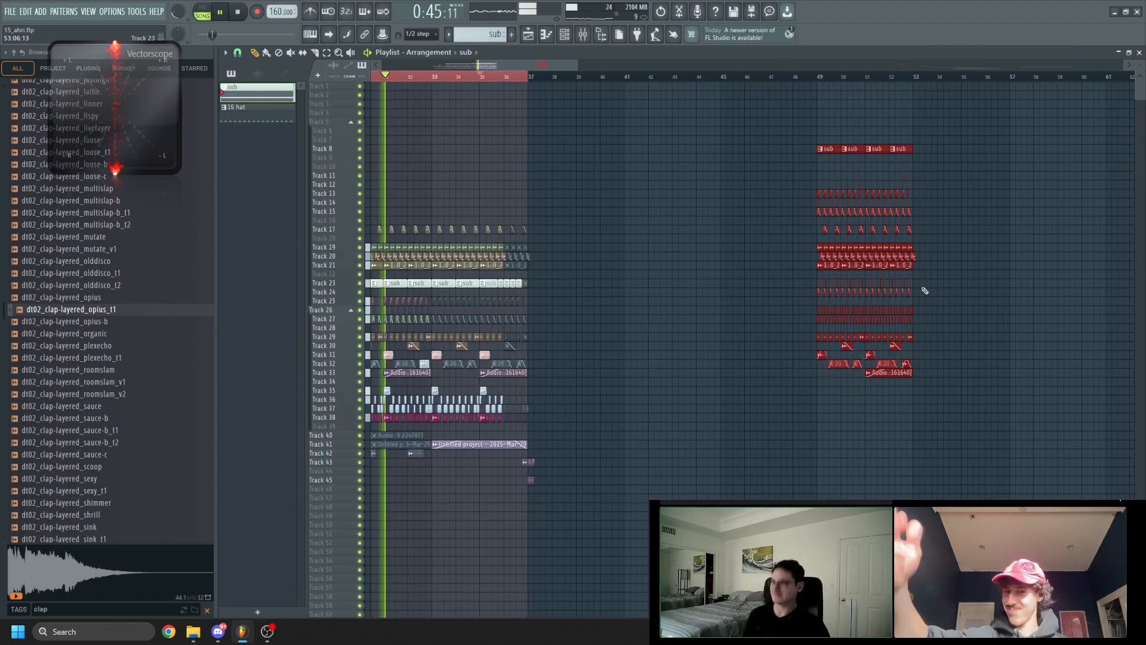
pyautogui.moveTo(743, 344); pyautogui.dragTo(851, 320)
pyautogui.moveTo(798, 281); pyautogui.dragTo(896, 242)
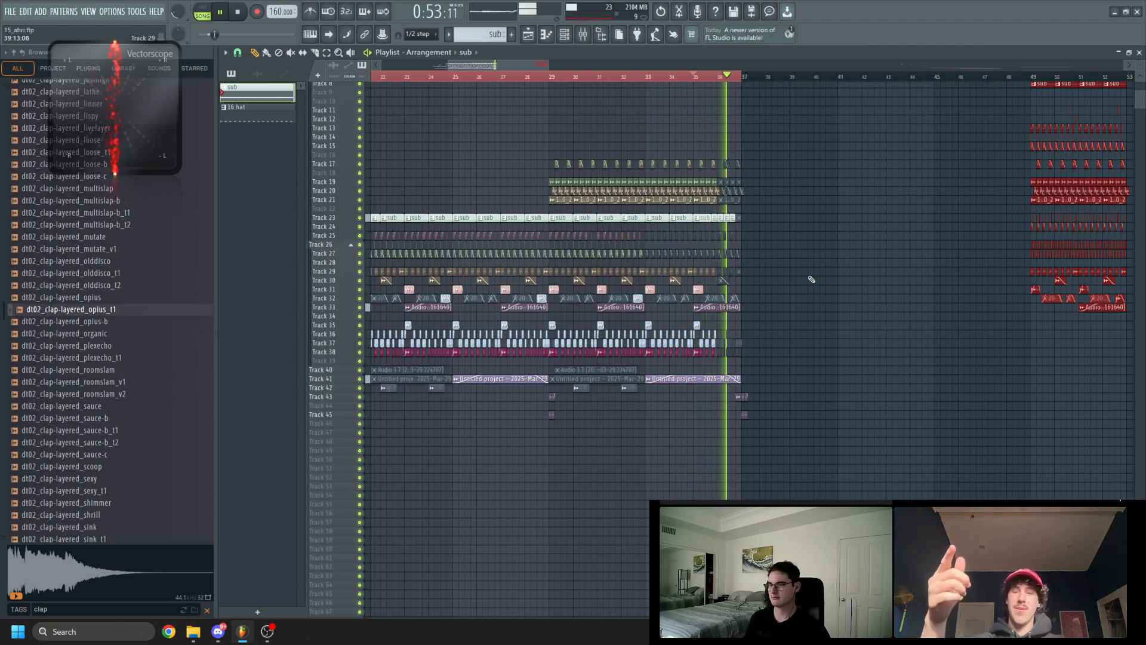
pyautogui.press('space')
pyautogui.moveTo(713, 317); pyautogui.dragTo(654, 383)
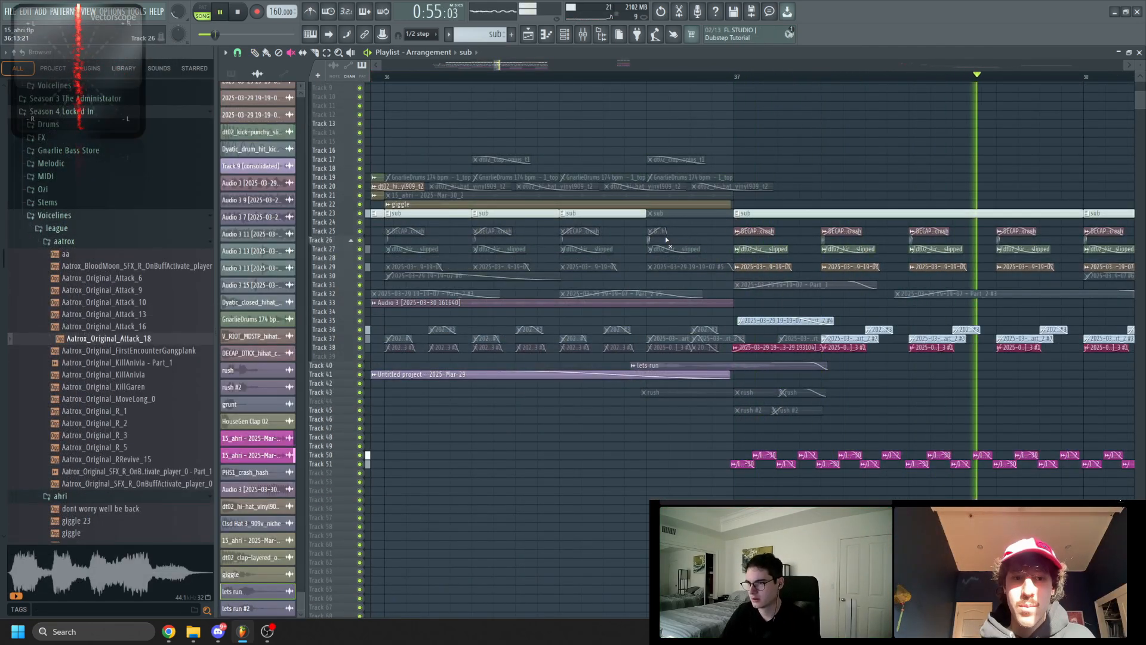
# Mute clips on tracks 23 to 27 just before bar 37 and return to the Draw tool.
pyautogui.moveTo(635, 250); pyautogui.dragTo(527, 207)
pyautogui.press('p')
pyautogui.scroll(3, 654, 222)
pyautogui.moveTo(620, 226); pyautogui.dragTo(754, 246)
pyautogui.keyDown('ctrl'); pyautogui.click(683, 246); pyautogui.keyUp('ctrl')
pyautogui.scroll(4, 686, 246)
pyautogui.scroll(-4, 500, 260)
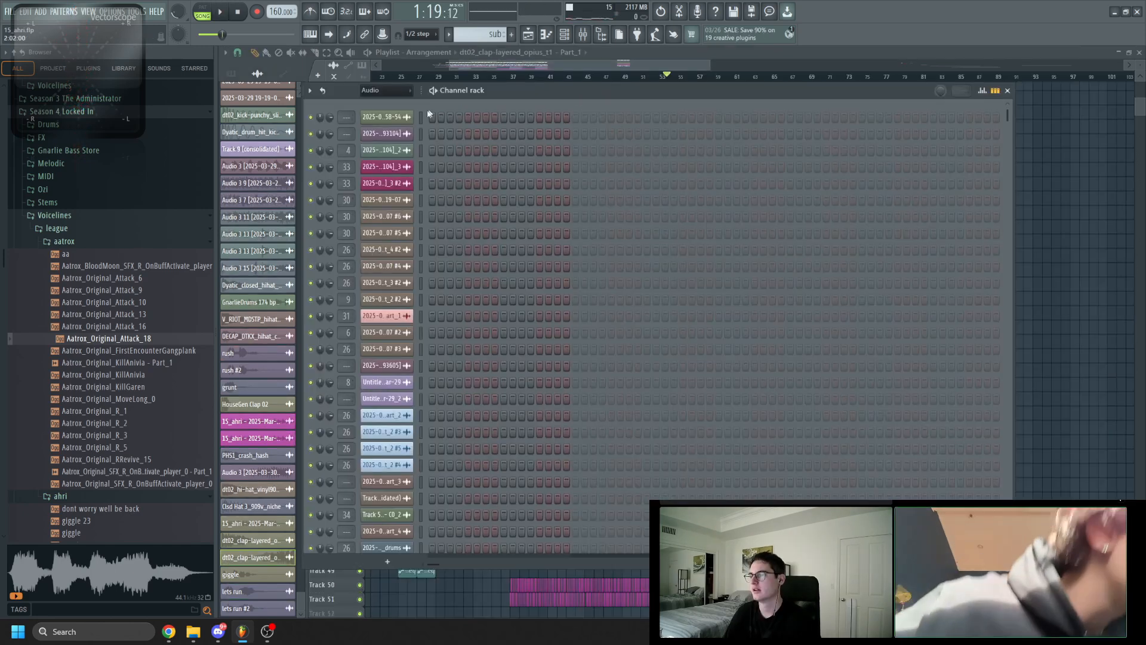
# Add a Serum generator to the channel rack and create a new pattern with its default name.
pyautogui.click(387, 561)
pyautogui.write('serum')
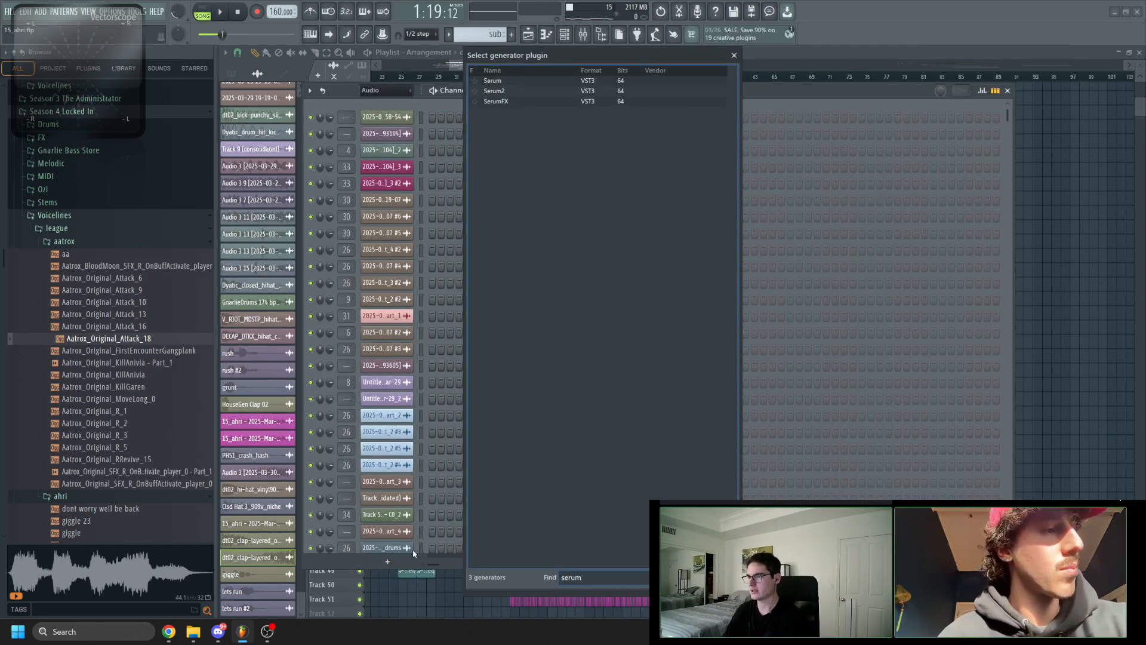
pyautogui.press('Return')
pyautogui.press('F4')
pyautogui.press('F2')
pyautogui.press('Return')
# Rename the new Serum channel "laser" and colour it red.
pyautogui.middleClick(376, 200)
pyautogui.write('laser')
pyautogui.click(480, 206)
pyautogui.click(523, 381)
pyautogui.press('Return')
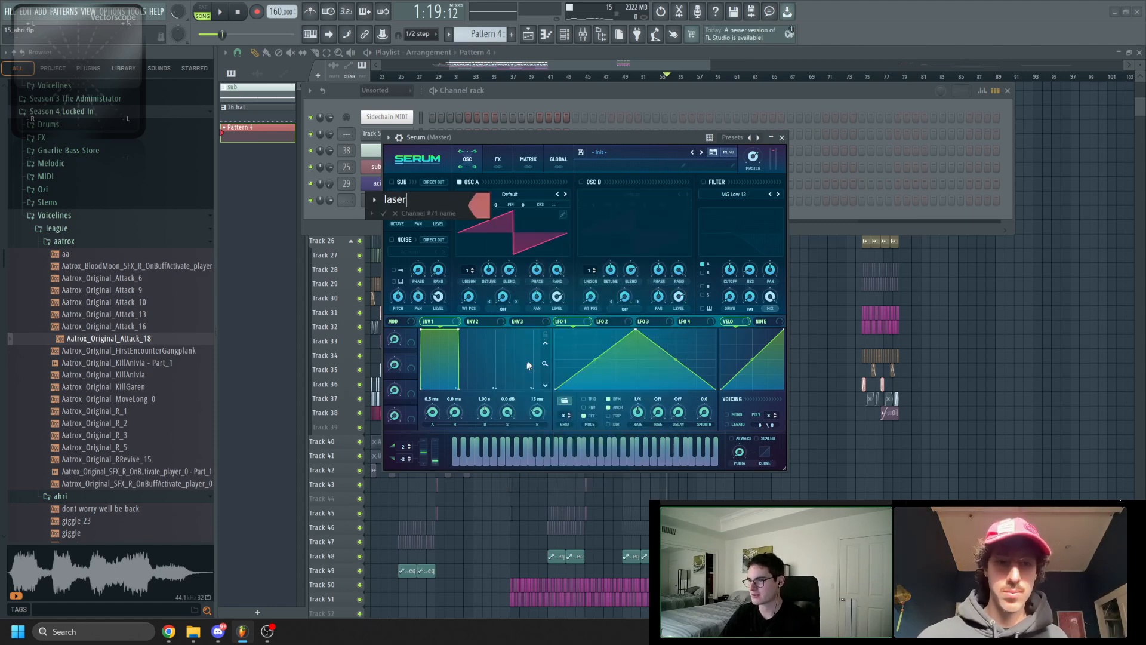
pyautogui.press('Return')
# Set the laser patch's oscillator A unison to 16 voices and audition a note.
pyautogui.moveTo(468, 270); pyautogui.dragTo(494, 169)
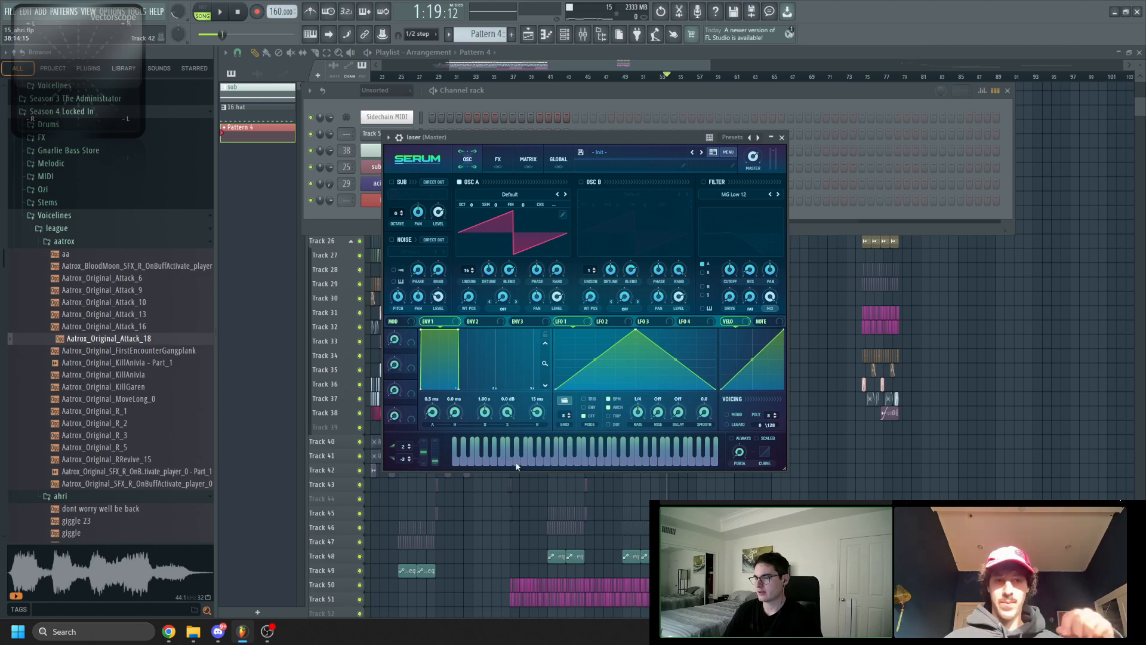
pyautogui.rightClick(375, 201)
pyautogui.click(405, 221)
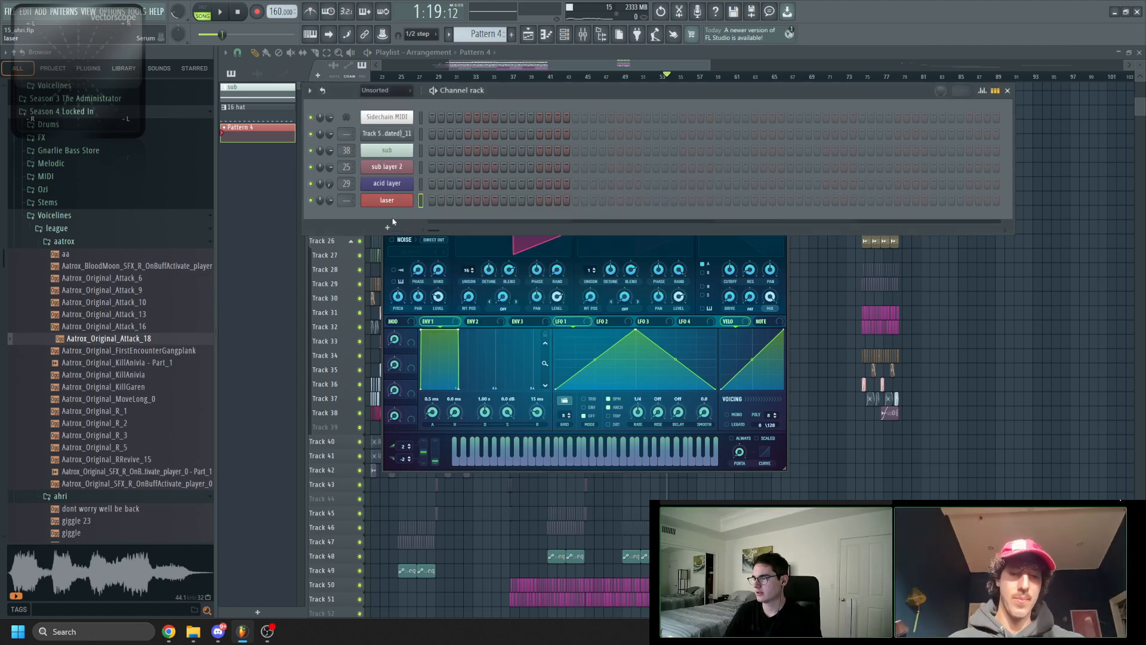
pyautogui.click(562, 460)
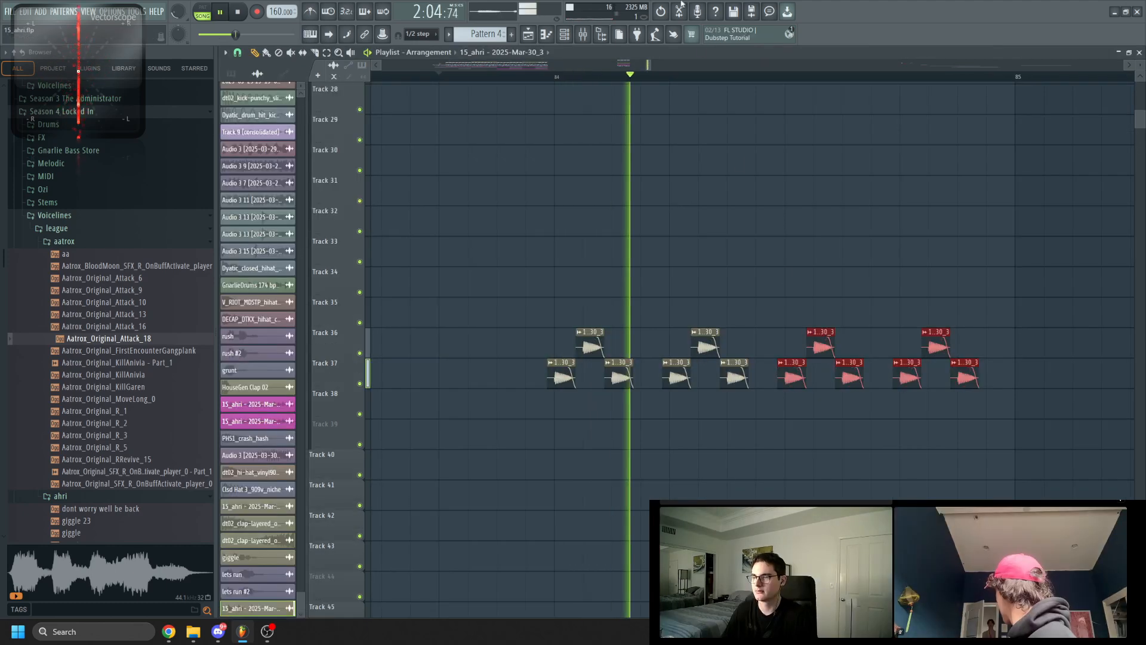
# Stop playback and add the WavePhazeV2 effect to the 15_ahri clip's mixer insert.
pyautogui.press('space')
pyautogui.click(582, 34)
pyautogui.click(836, 267)
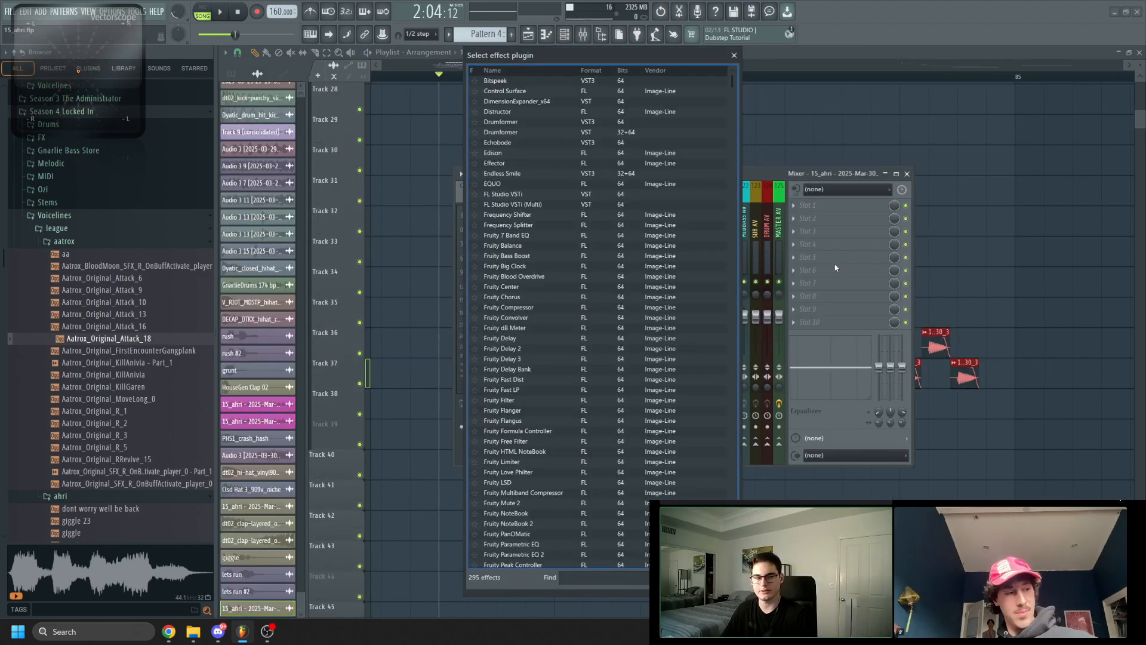
pyautogui.write('wave')
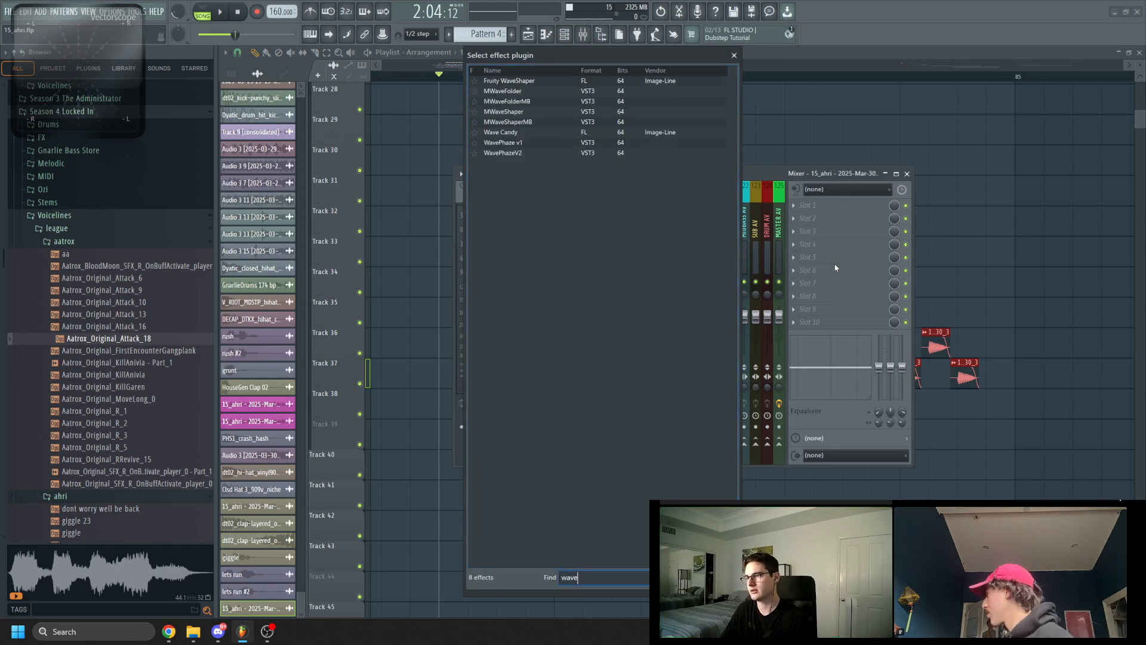
pyautogui.press('Down')
pyautogui.press('Down')
pyautogui.press('Down')
pyautogui.press('Down')
pyautogui.press('Down')
pyautogui.press('Down')
pyautogui.press('Down')
pyautogui.press('Return')
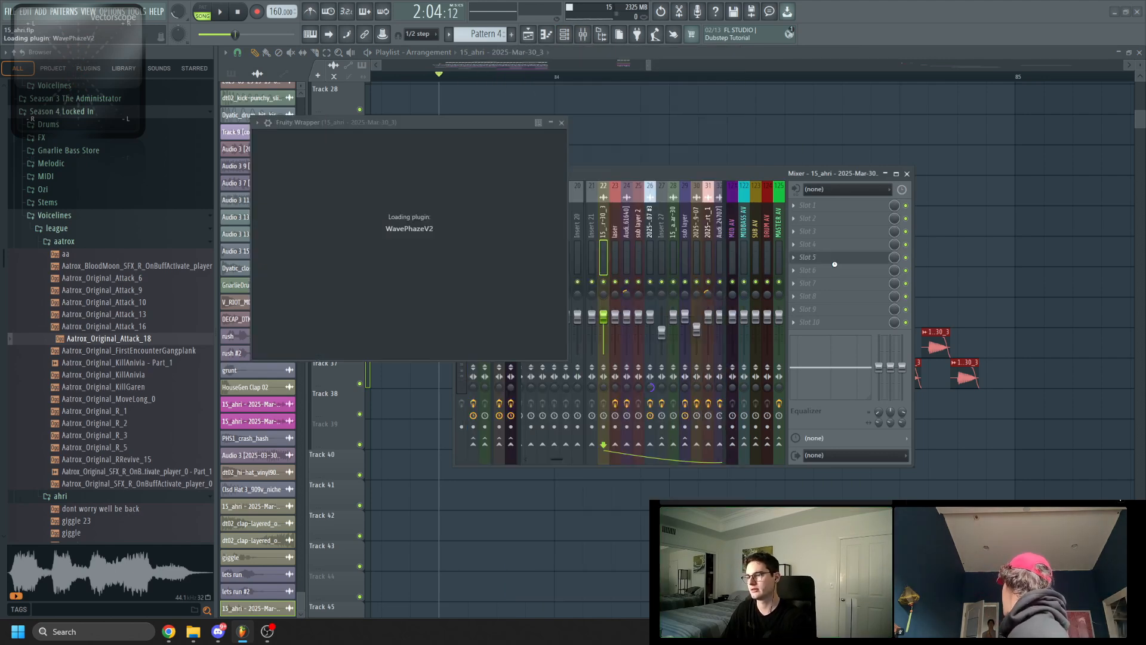
# Audition the 15_ahri clip through the kHs Ring Mod and WavePhazeV2 effects on its mixer insert.
pyautogui.press('space')
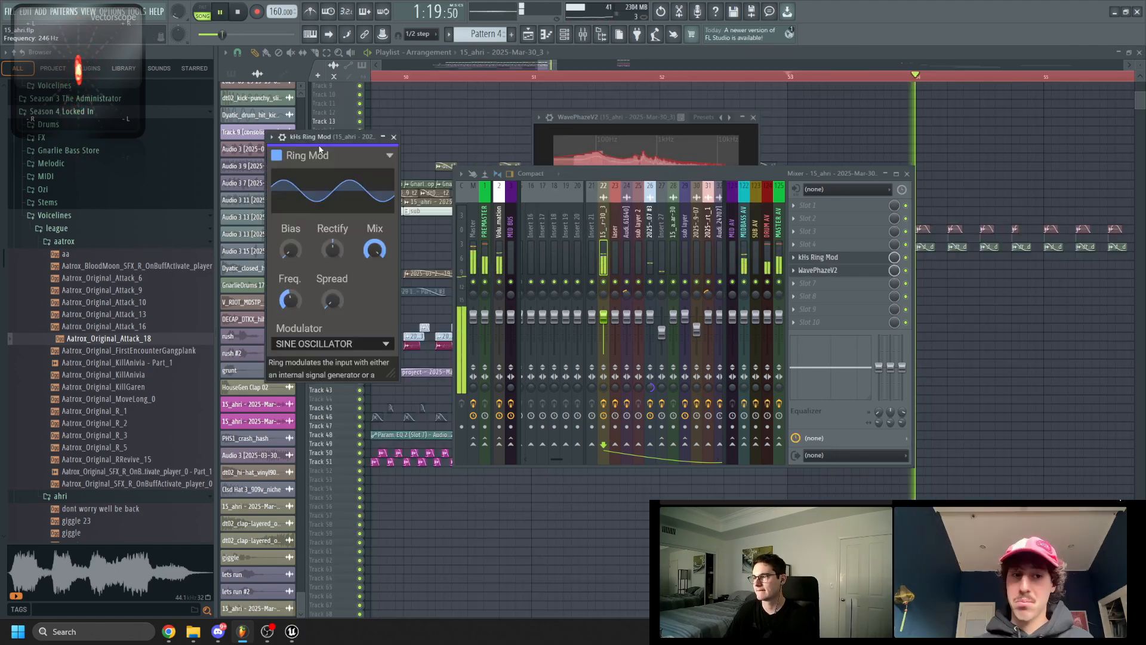
pyautogui.press('space')
pyautogui.press('space')
pyautogui.moveTo(806, 154); pyautogui.dragTo(735, 127)
pyautogui.press('space')
# Place four sub pattern clips on Track 23 from bar 53 to bar 57.
pyautogui.scroll(-5, 734, 126)
pyautogui.scroll(5, 800, 247)
pyautogui.scroll(-4, 806, 242)
pyautogui.moveTo(821, 235); pyautogui.dragTo(726, 256)
pyautogui.moveTo(726, 253); pyautogui.dragTo(711, 257)
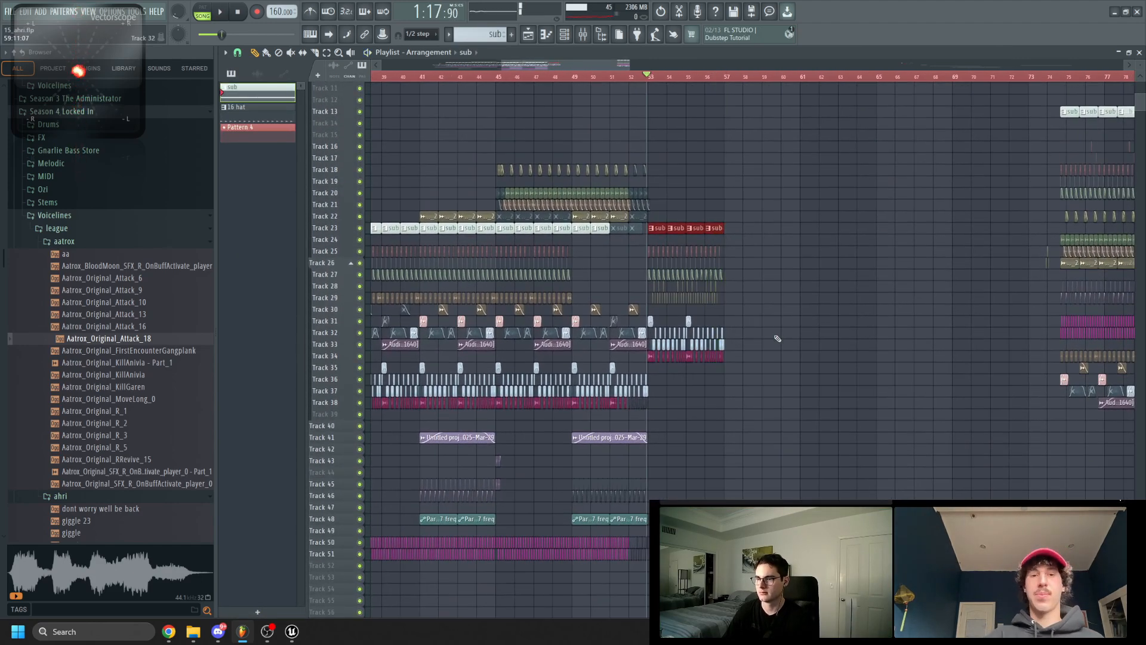
# Move the playhead to just after bar 17 and mute the audio clip on Track 26 at bar 19.
pyautogui.scroll(3, 781, 334)
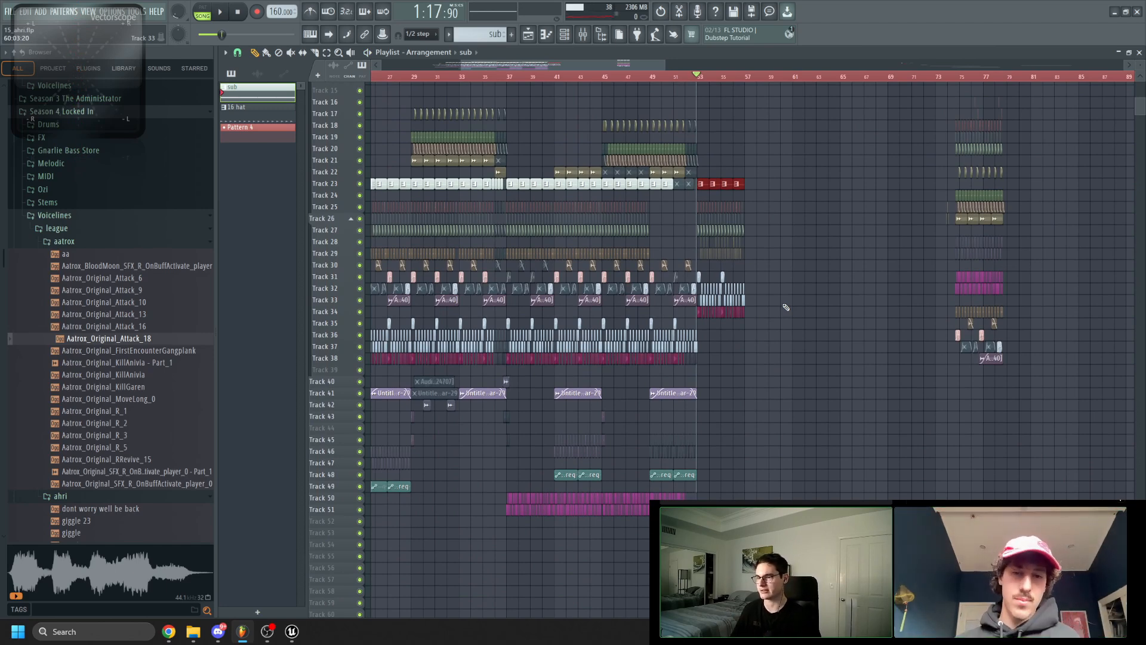
pyautogui.scroll(-3, 775, 338)
pyautogui.scroll(3, 577, 389)
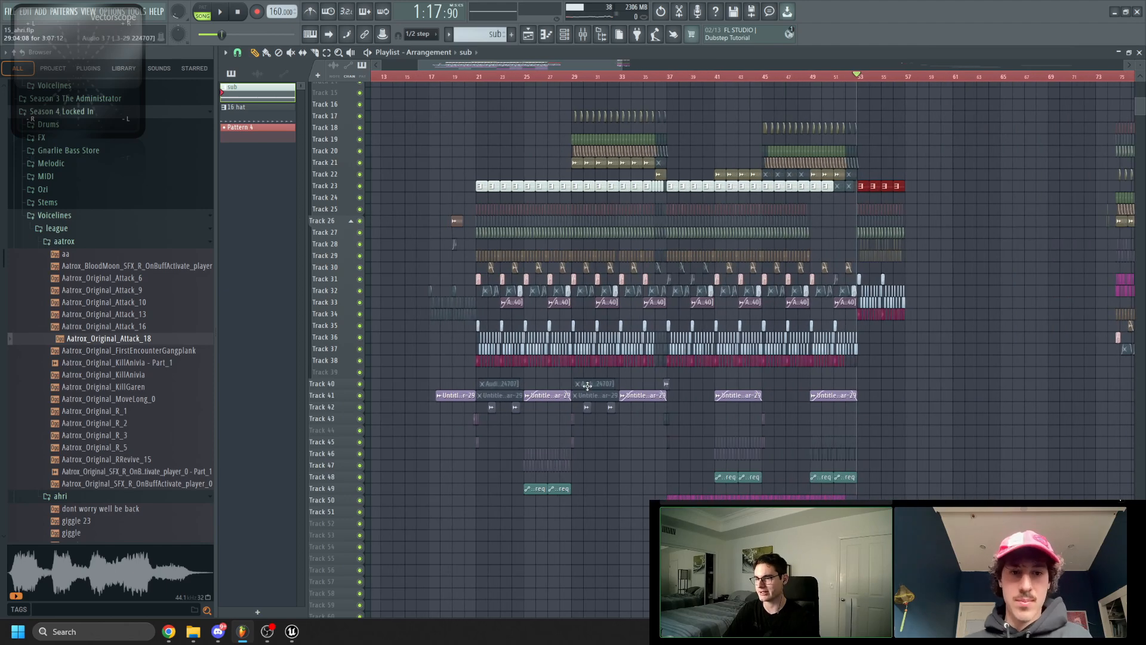
pyautogui.scroll(-4, 619, 378)
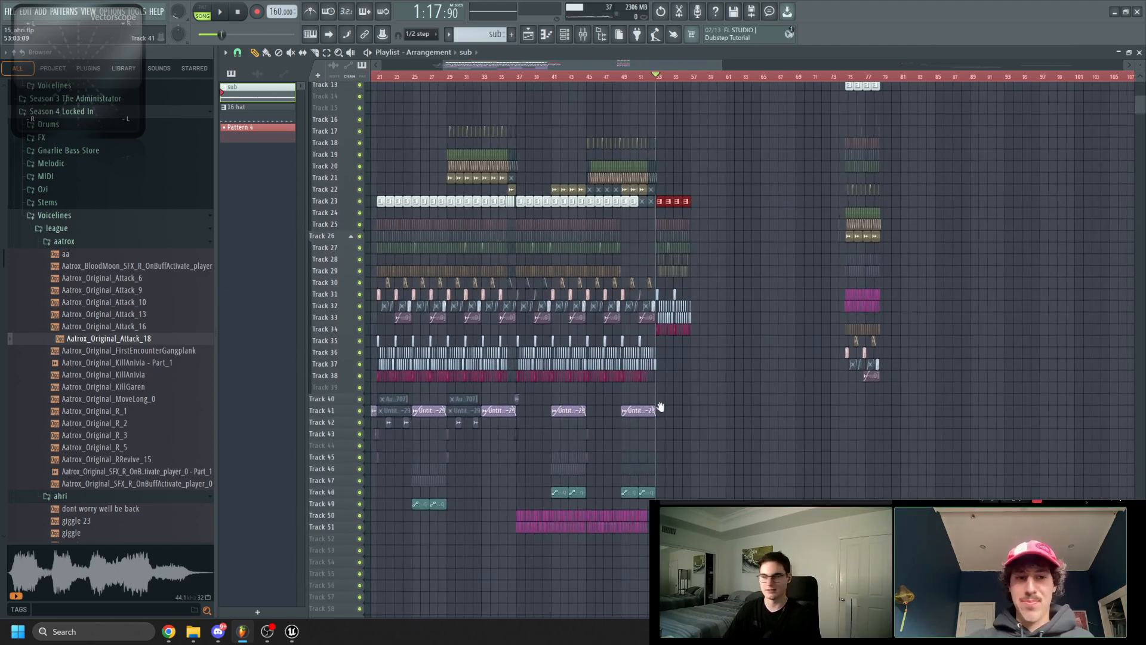
pyautogui.hscroll(-3, 570, 170)
pyautogui.click(469, 78)
pyautogui.scroll(4, 484, 219)
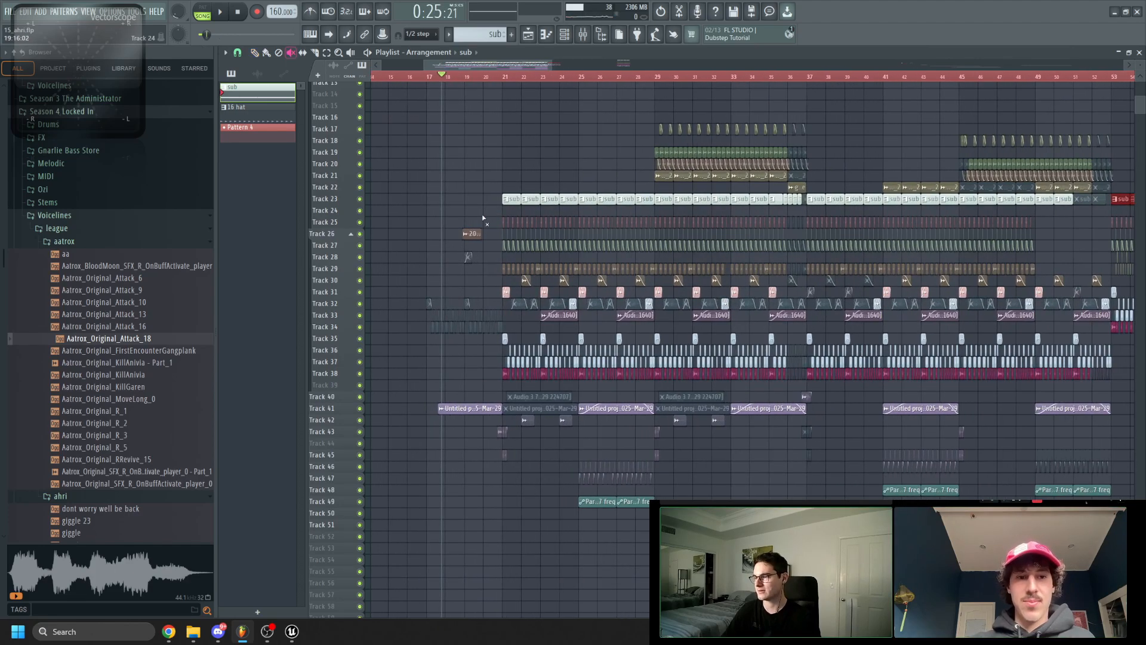
pyautogui.keyDown('alt'); pyautogui.rightClick(473, 234); pyautogui.keyUp('alt')
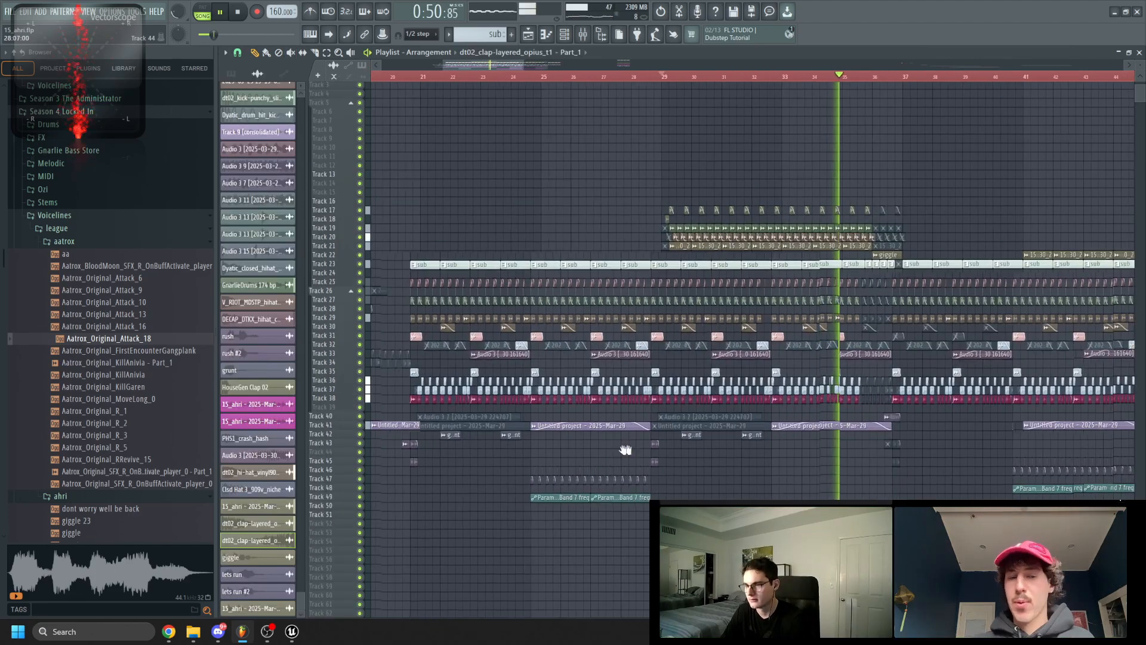
pyautogui.scroll(-4, 648, 455)
pyautogui.scroll(2, 537, 458)
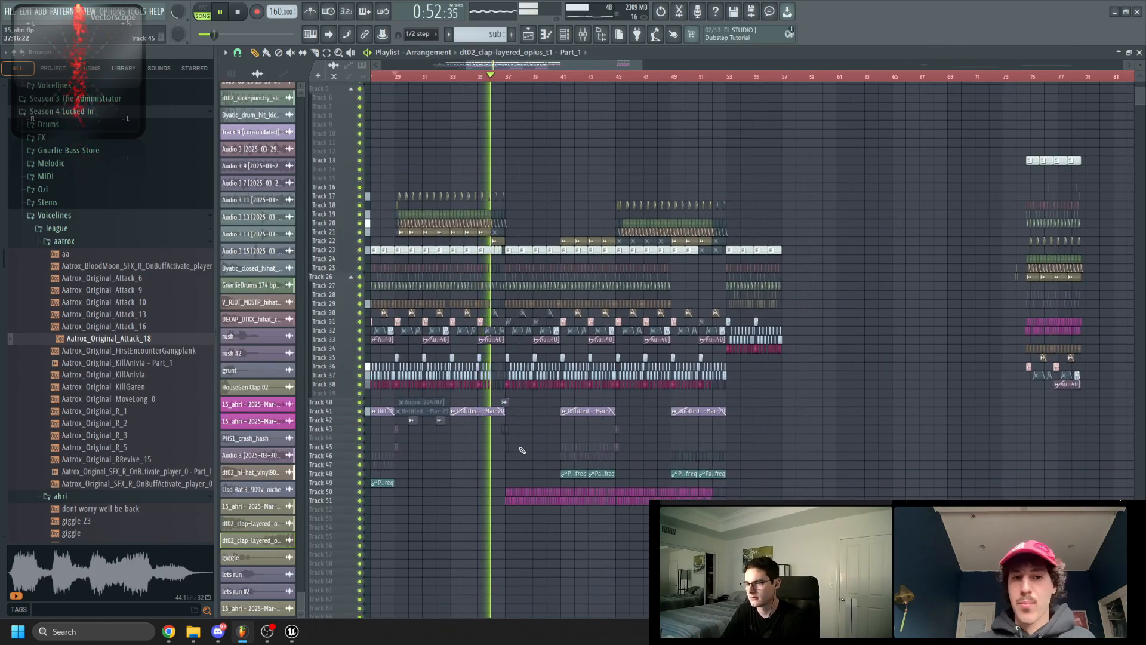
pyautogui.scroll(1, 567, 466)
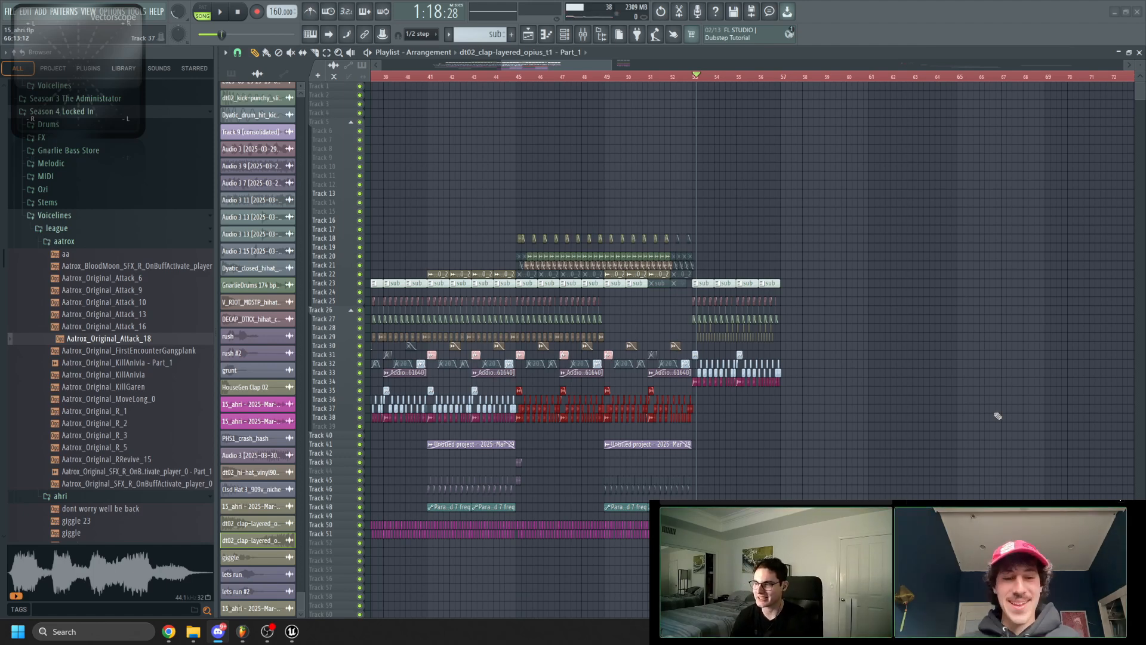
pyautogui.scroll(-2, 955, 453)
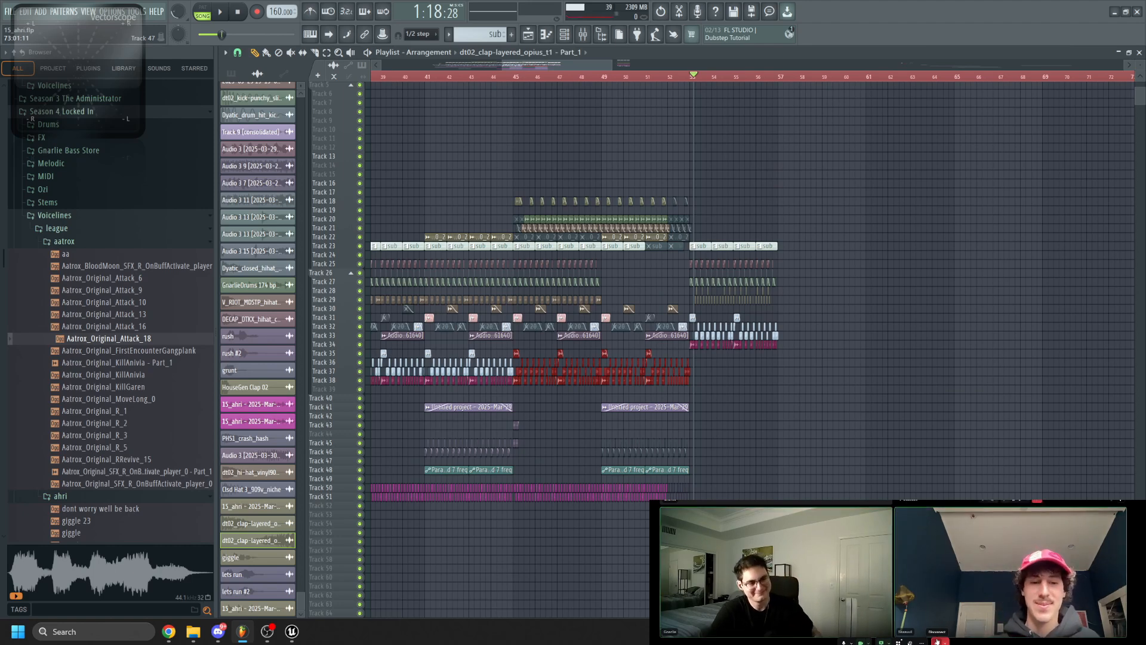